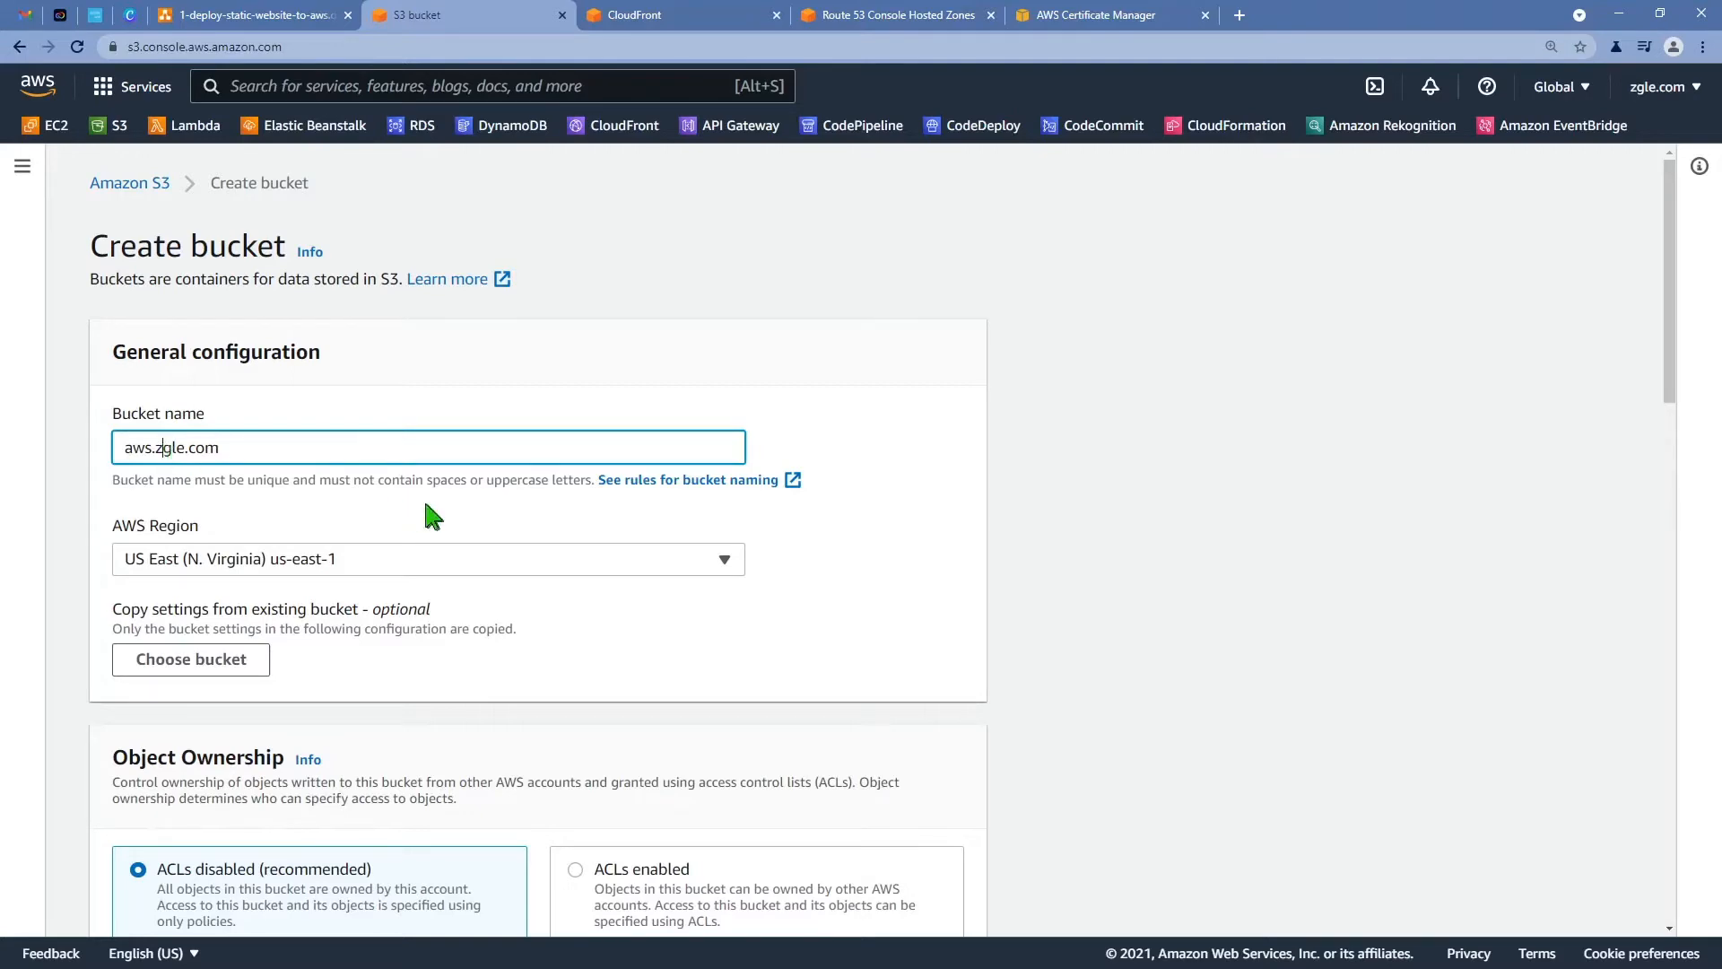
# - Create the aws.zgle.com bucket with all default settings, including blocked public access, and open its details
pyautogui.click(1369, 642)
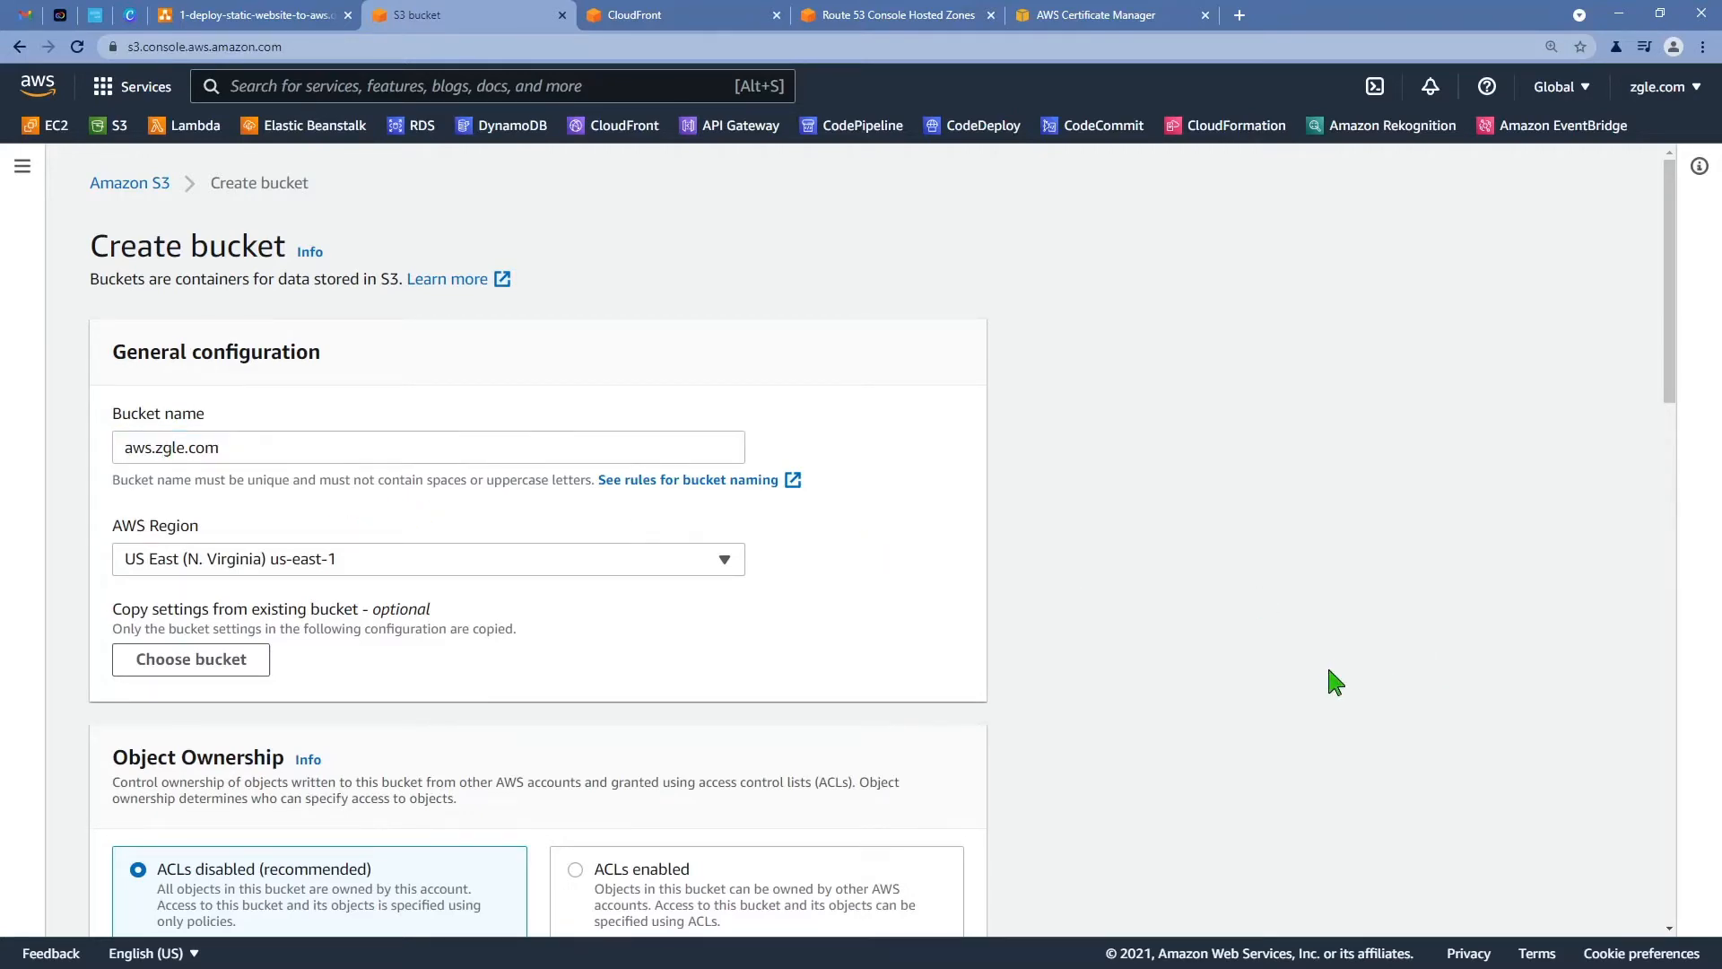
pyautogui.scroll(-7, 1329, 672)
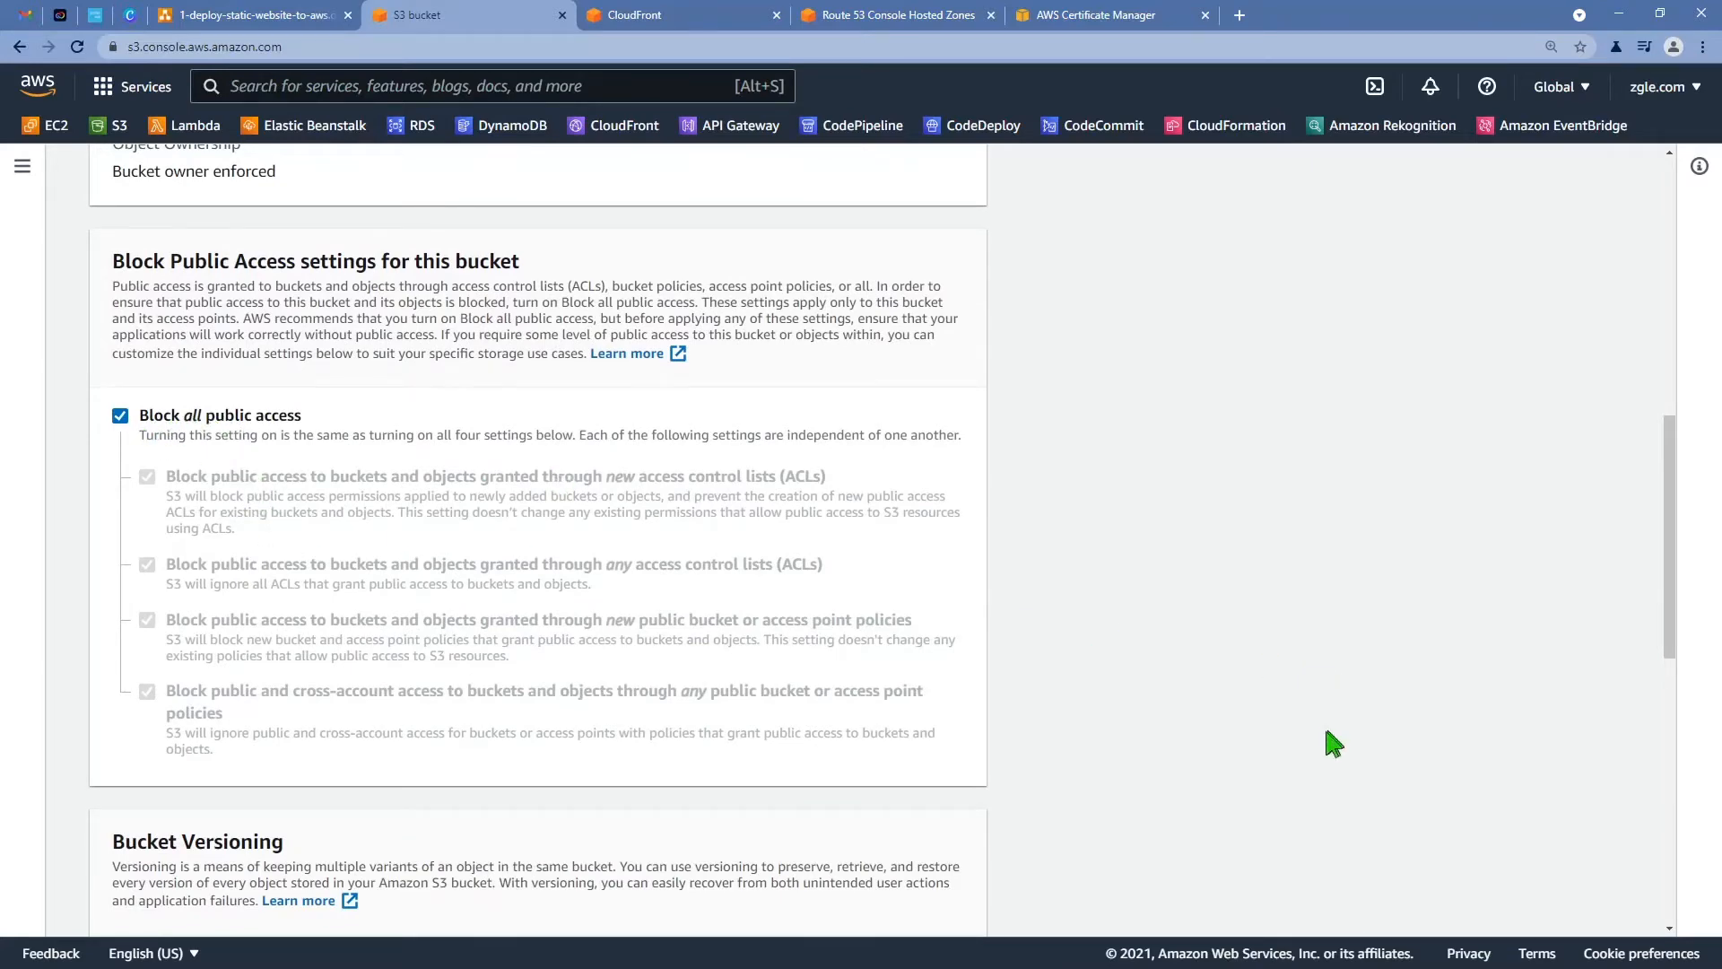
pyautogui.scroll(-7, 1120, 722)
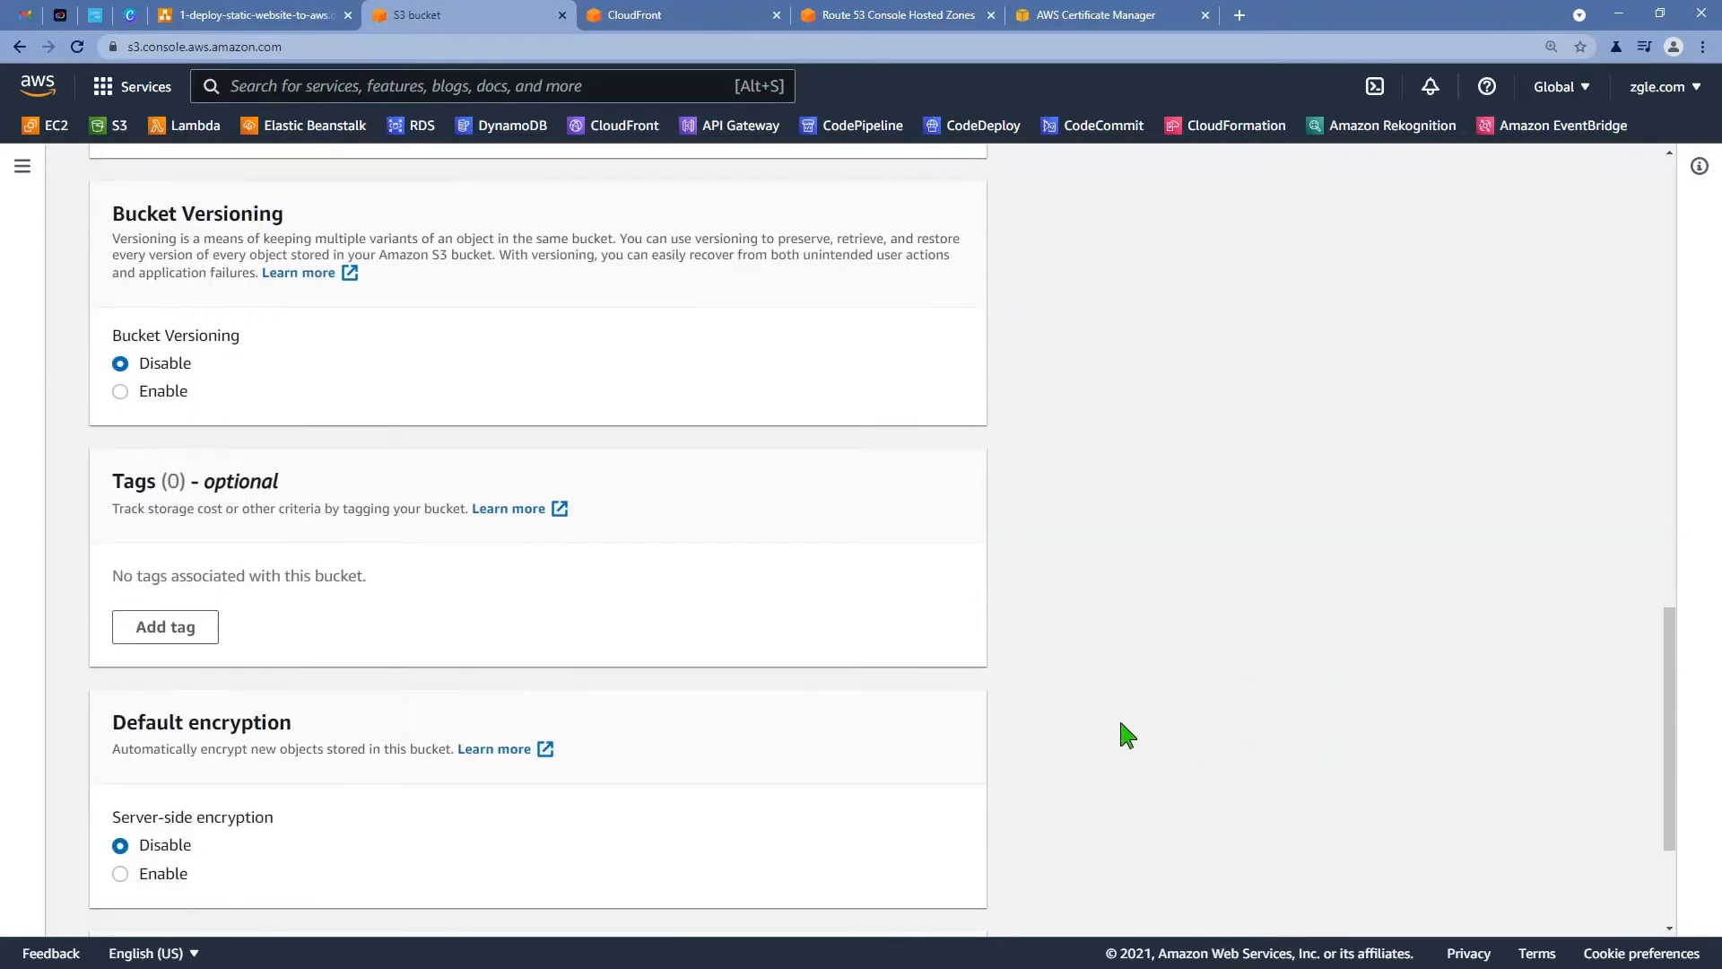
pyautogui.scroll(-3, 1120, 723)
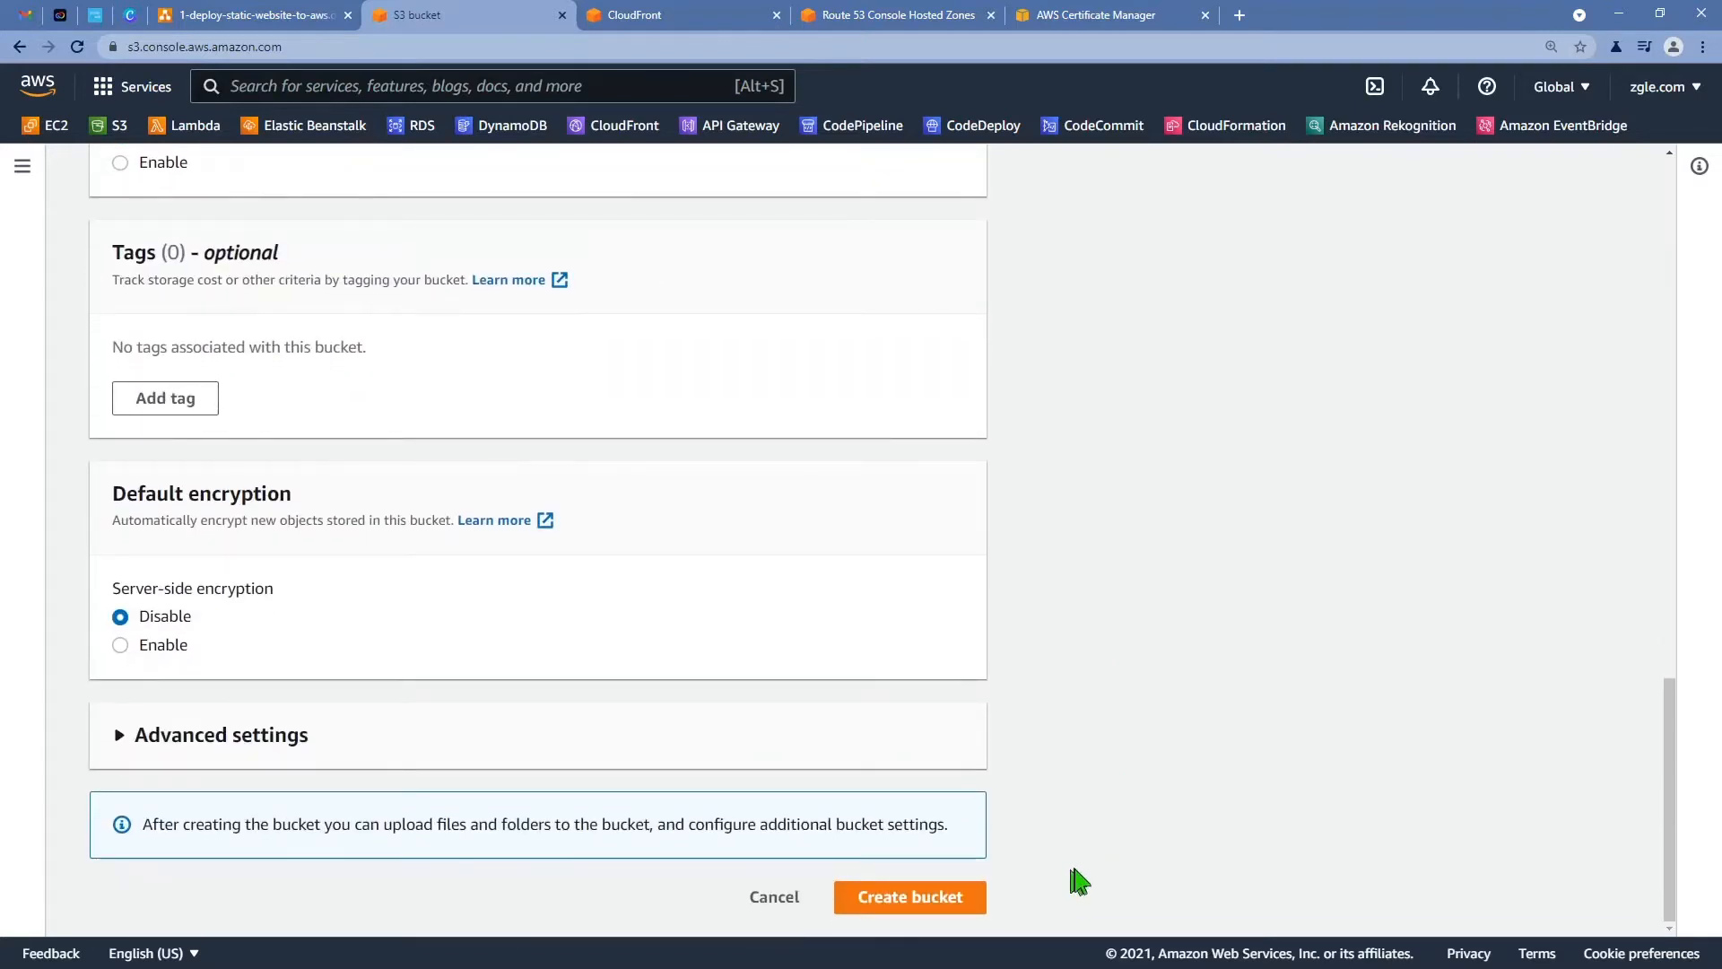
pyautogui.click(928, 899)
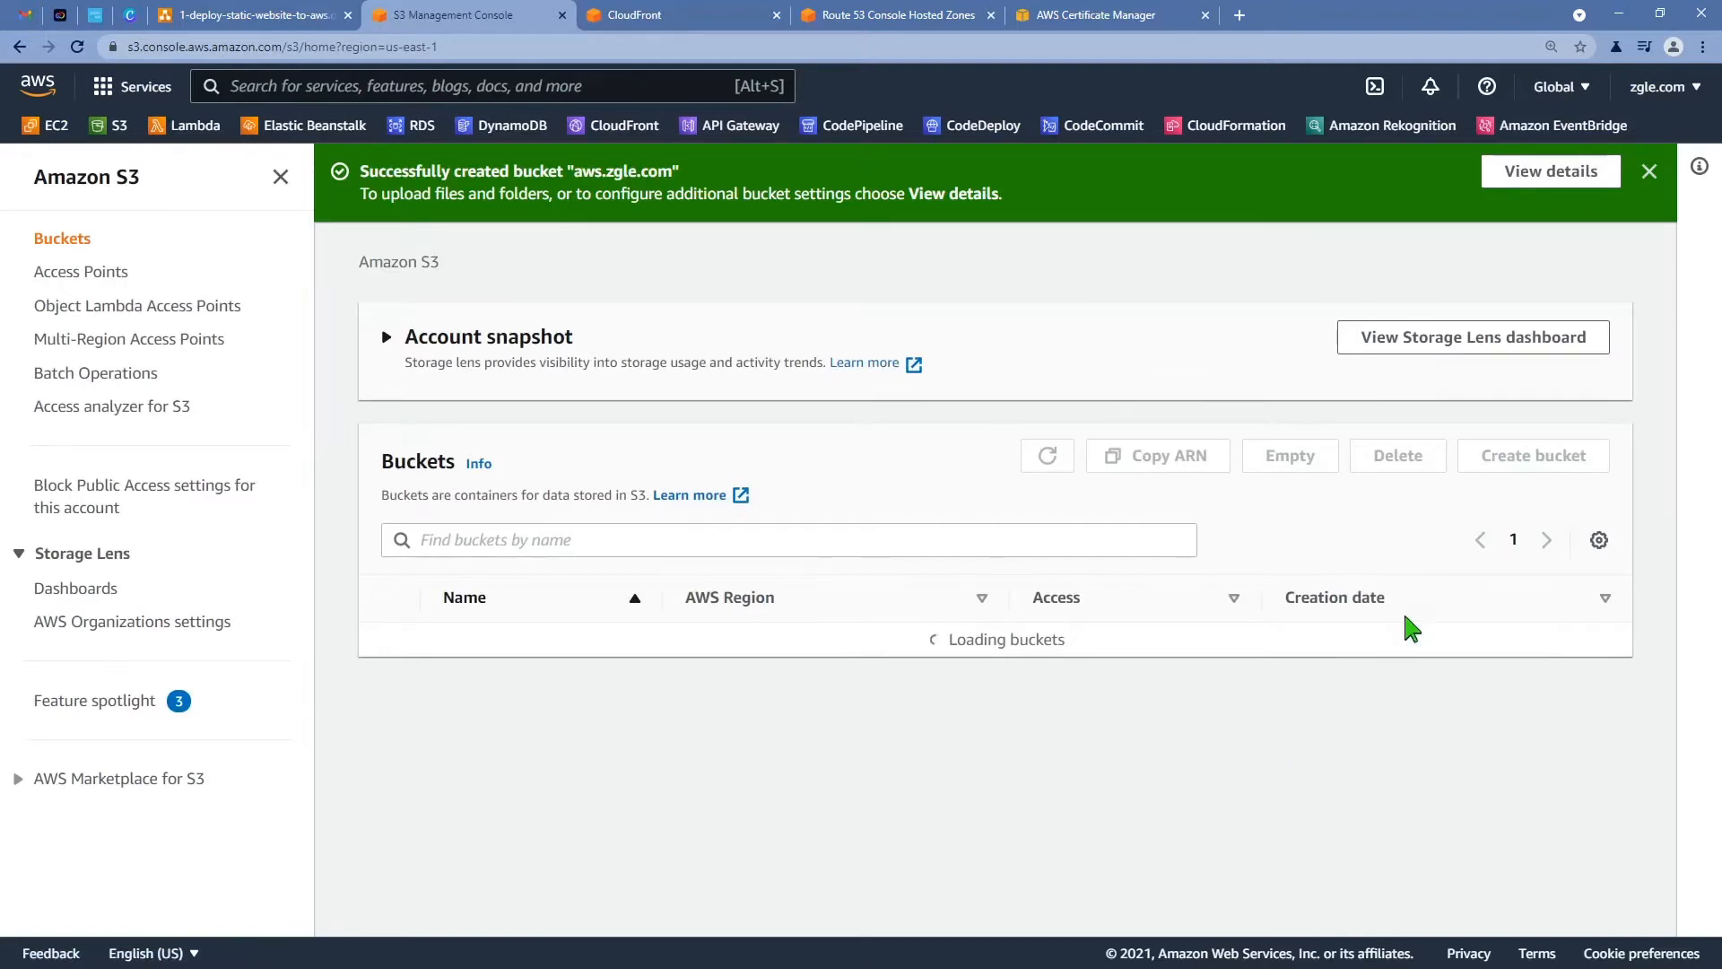
pyautogui.click(1535, 174)
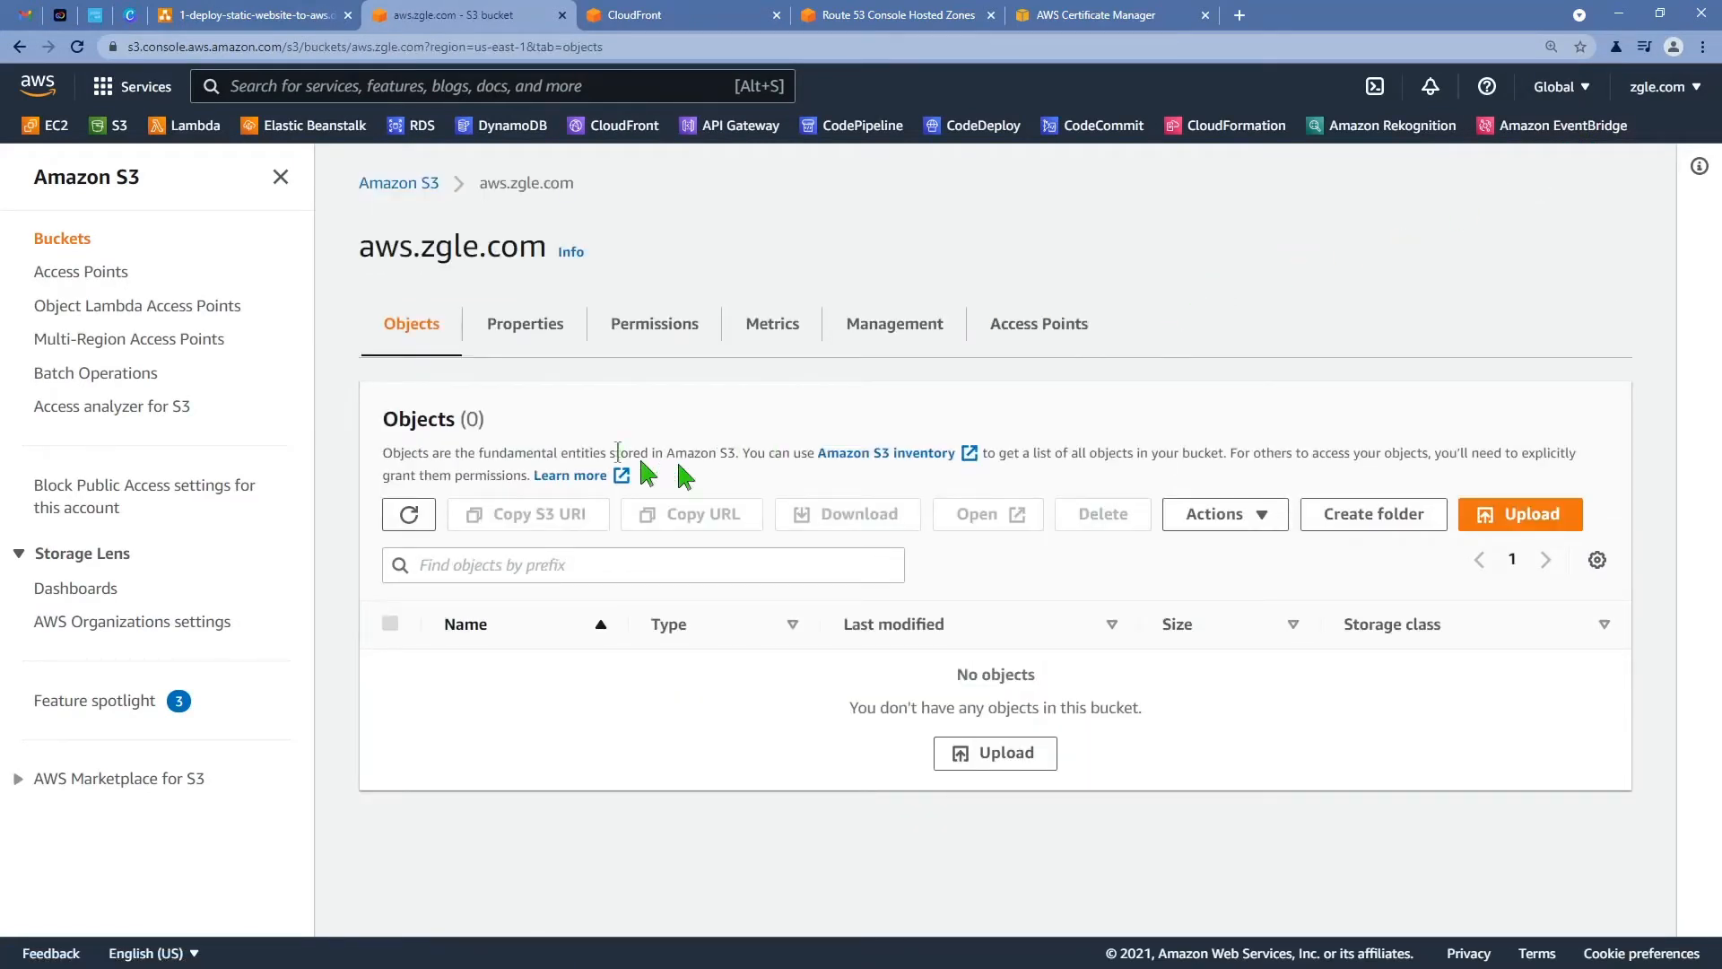
# - Open the static website hosting settings in the bucket's properties and enable hosting
pyautogui.click(529, 327)
pyautogui.scroll(-20, 1272, 583)
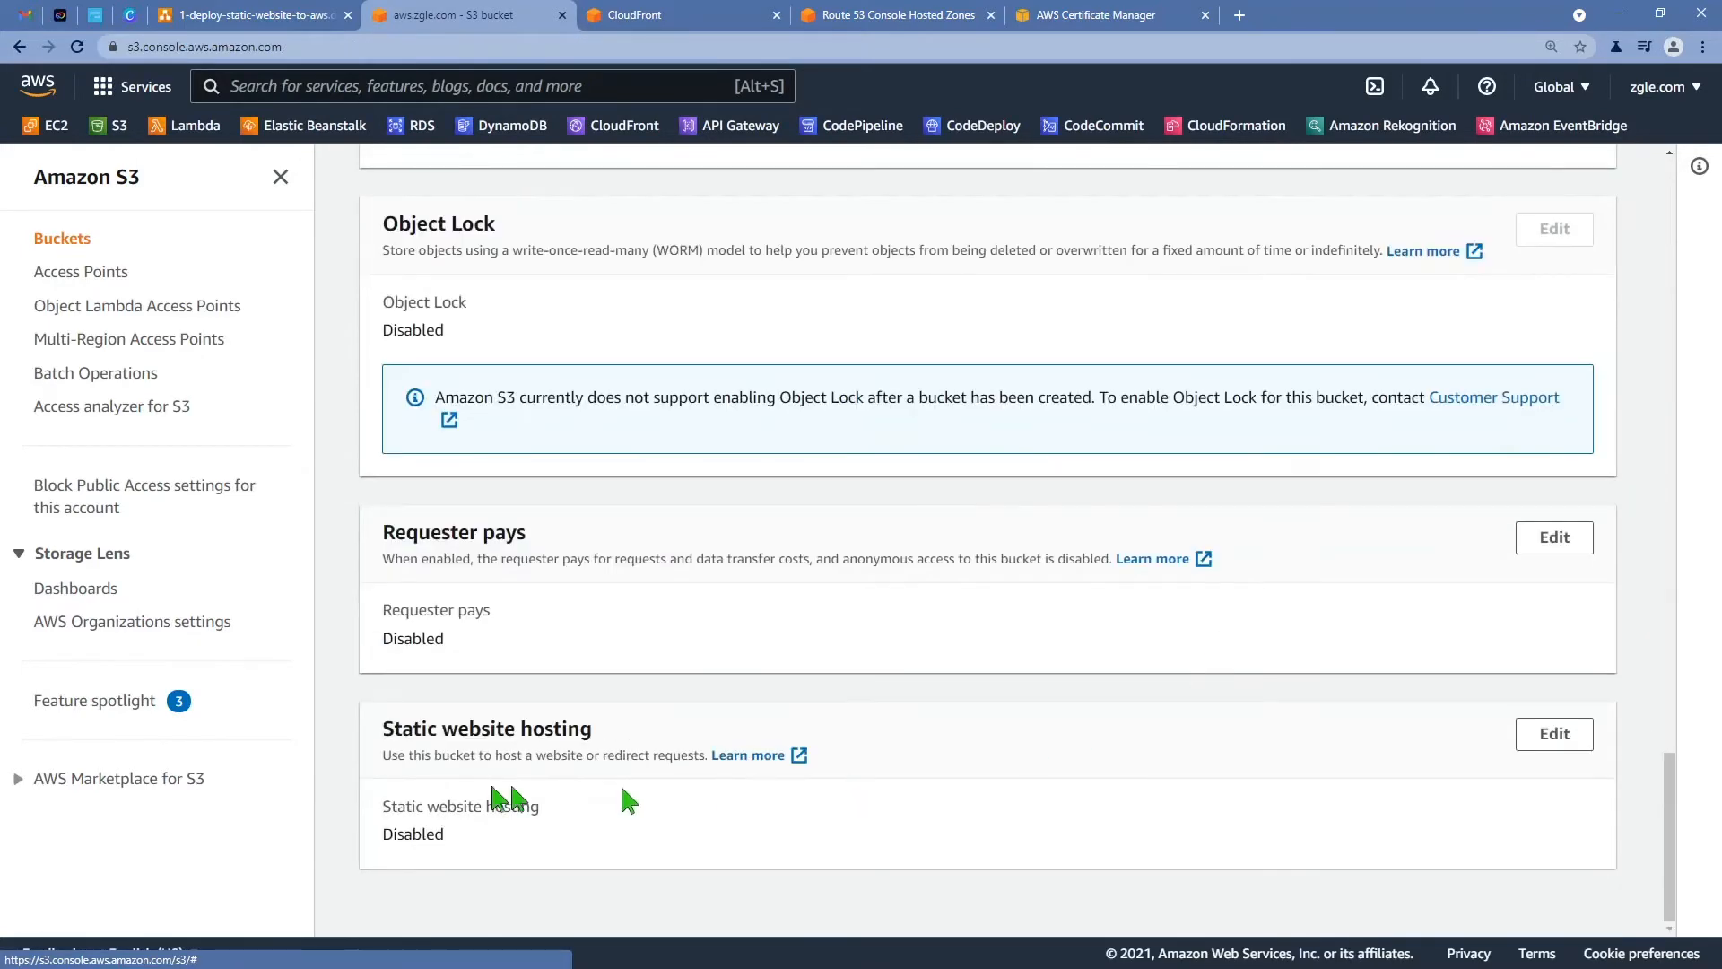
pyautogui.moveTo(383, 728); pyautogui.dragTo(592, 728)
pyautogui.click(1576, 744)
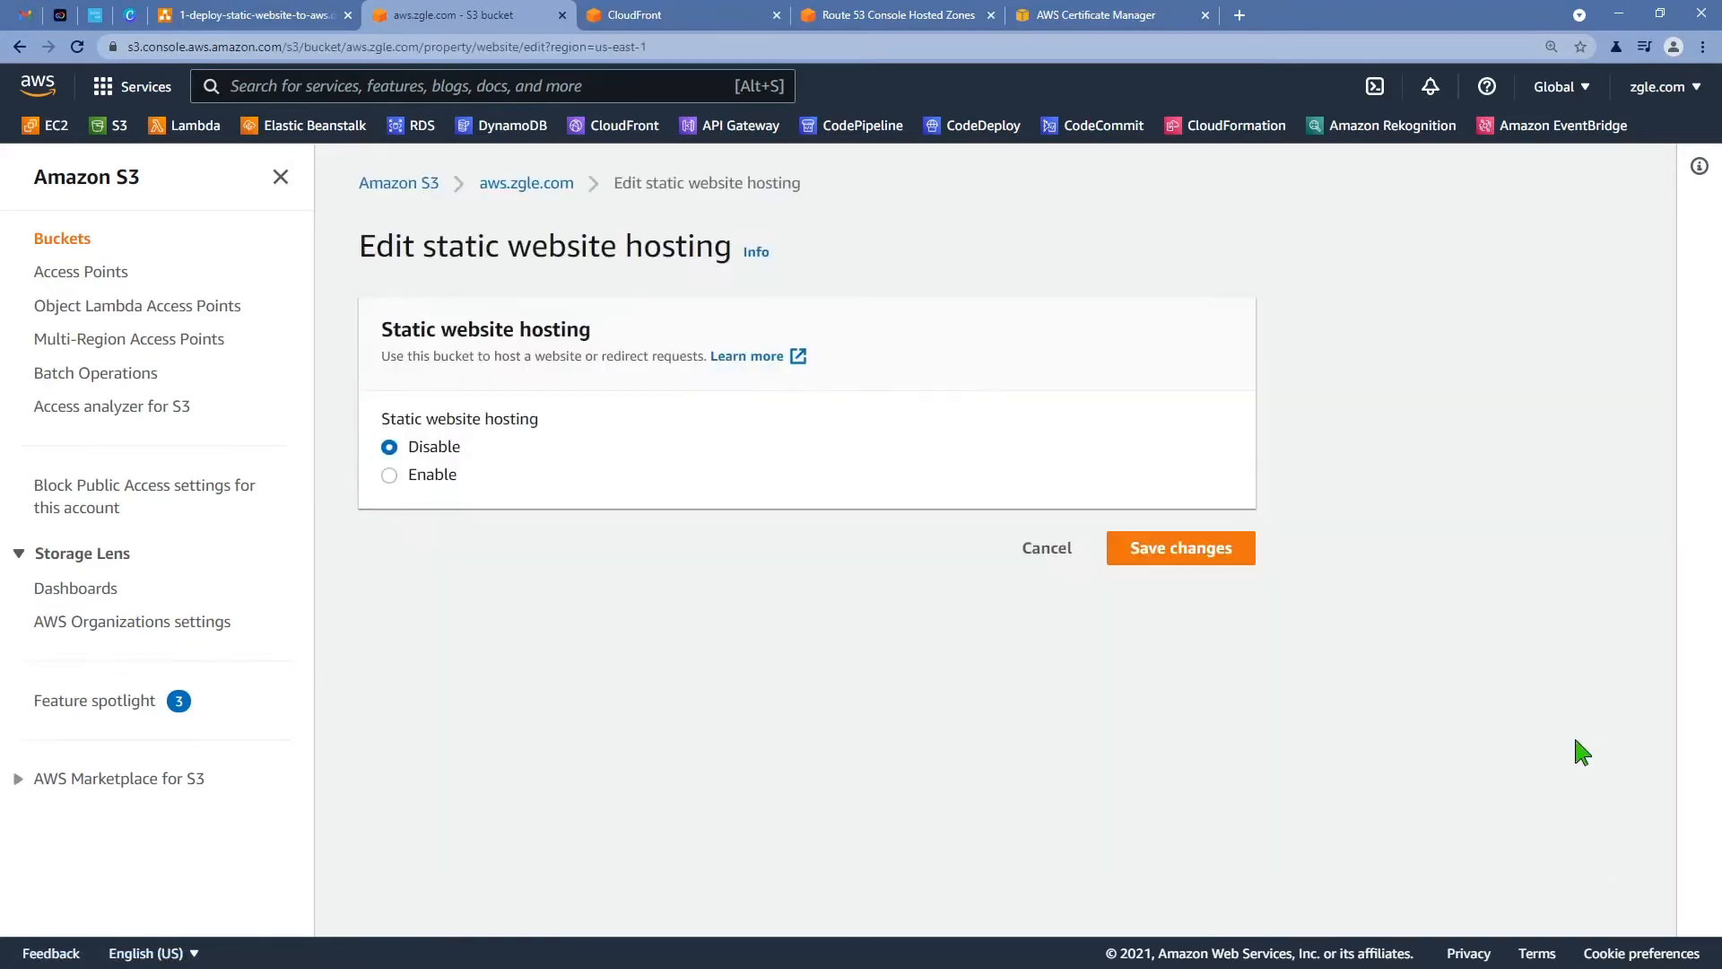
pyautogui.click(419, 475)
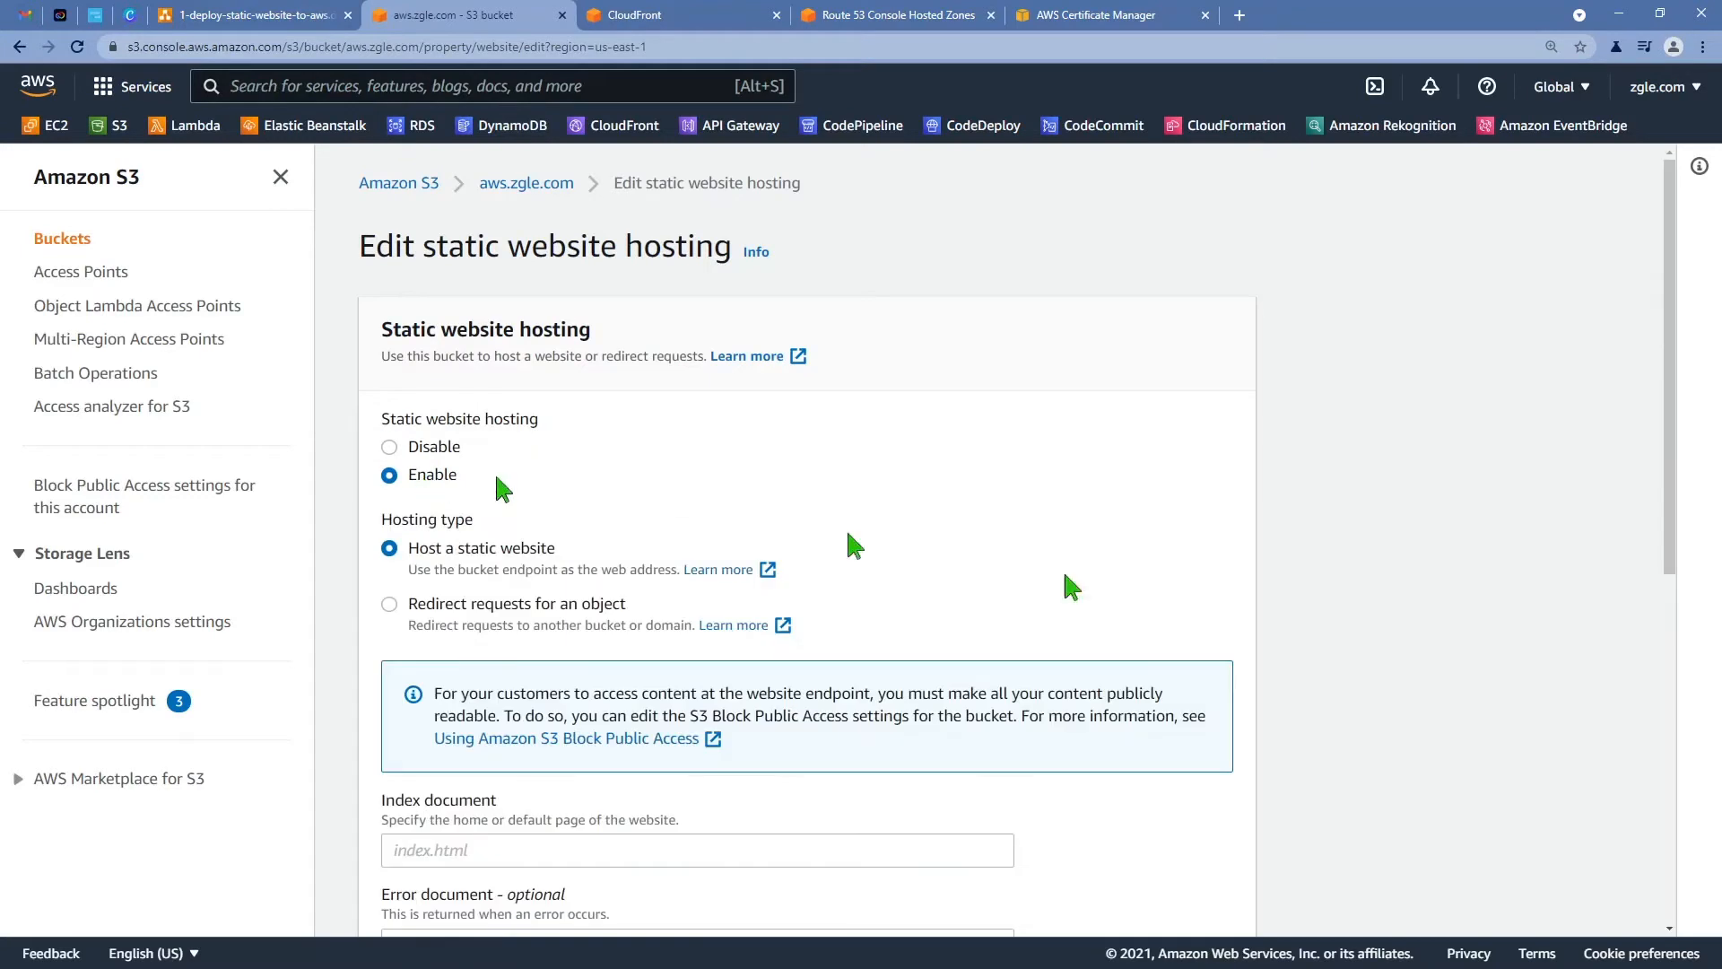
# - Set the index document to index.html and save the static website hosting changes
pyautogui.scroll(-2, 1464, 674)
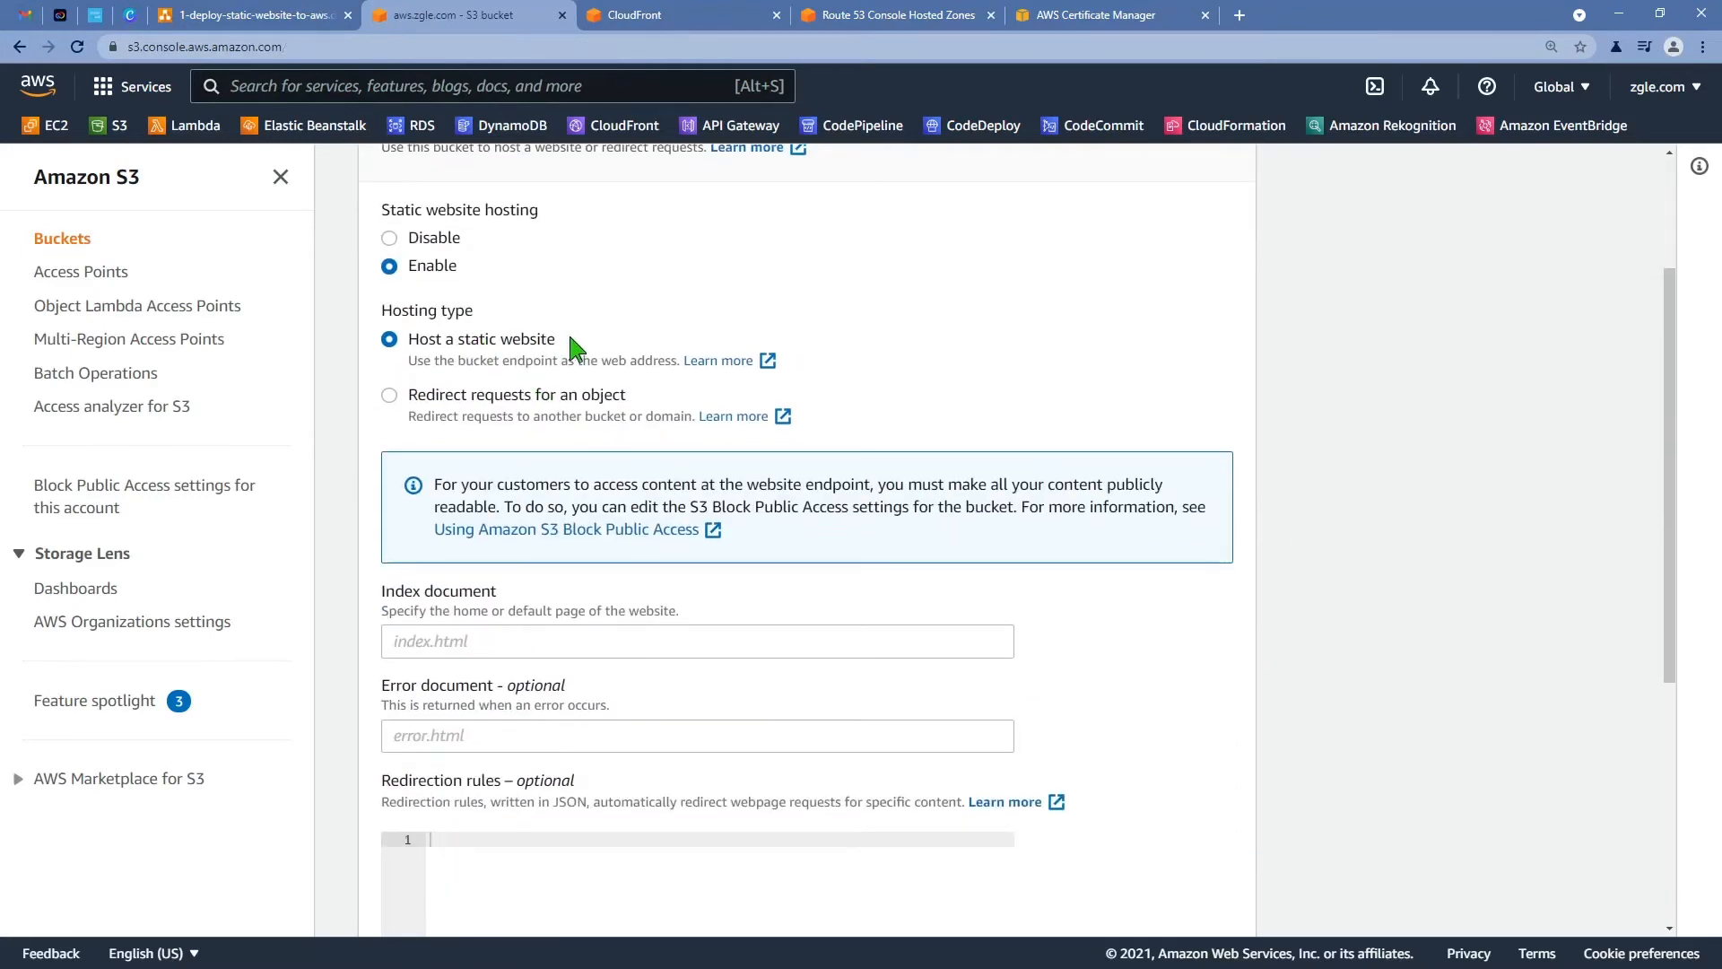
pyautogui.scroll(-2, 1370, 660)
pyautogui.click(524, 440)
pyautogui.write('index.html')
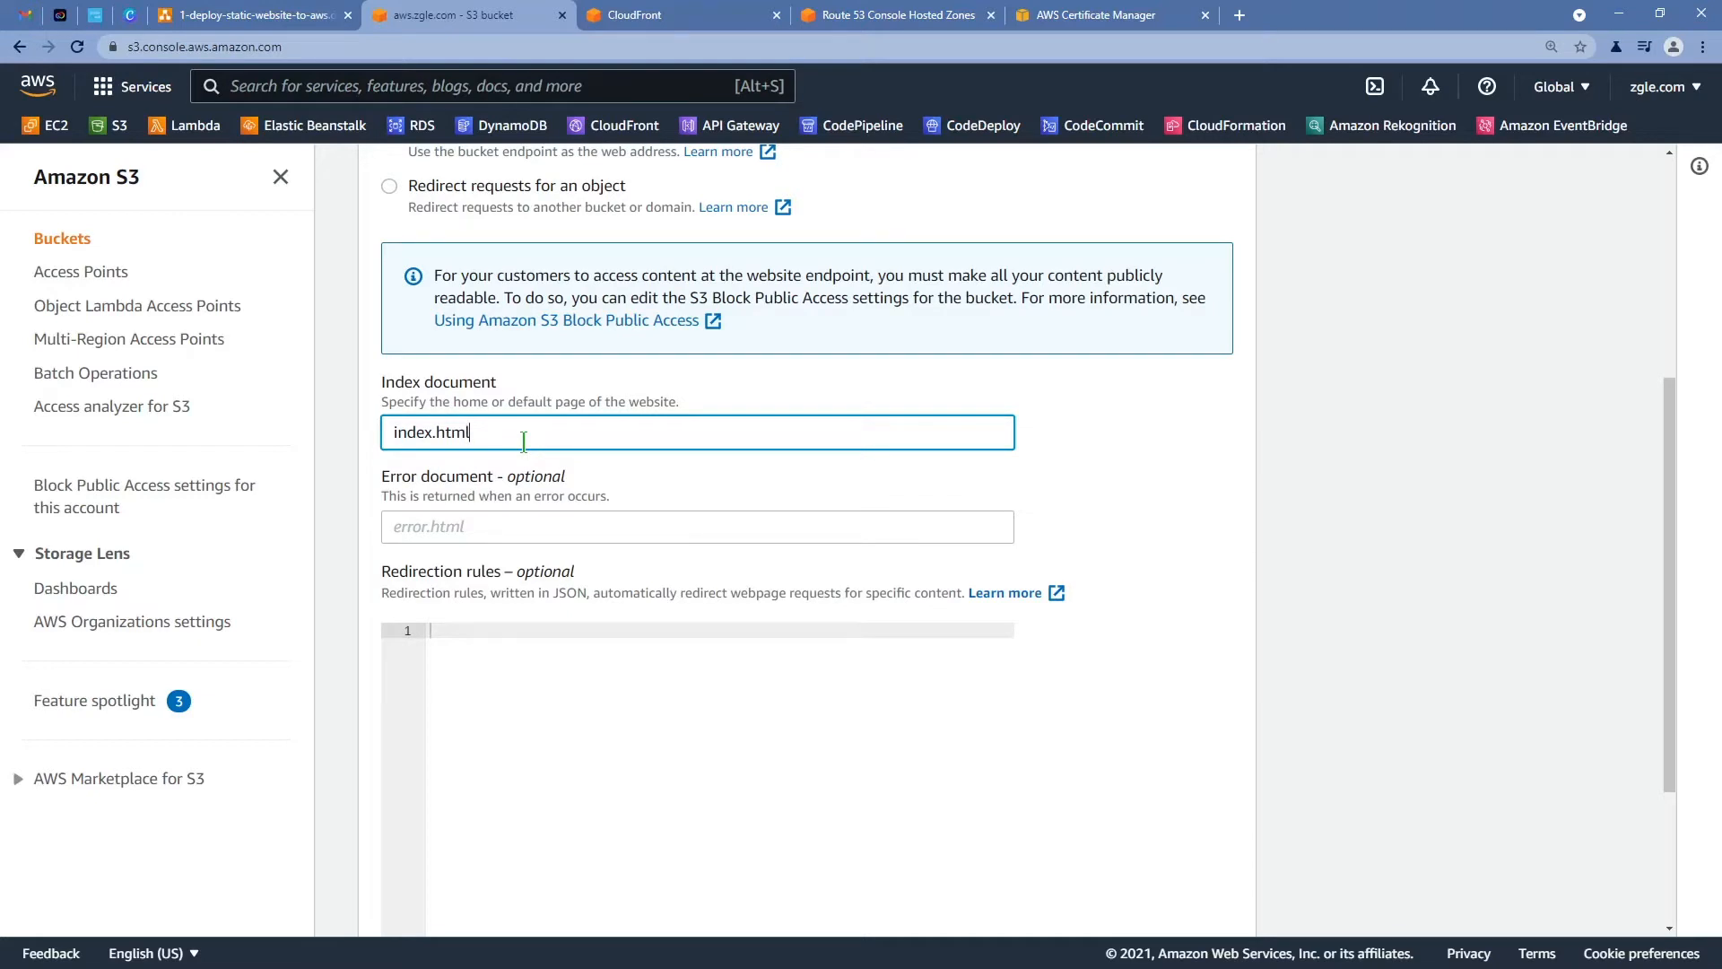
pyautogui.click(1435, 758)
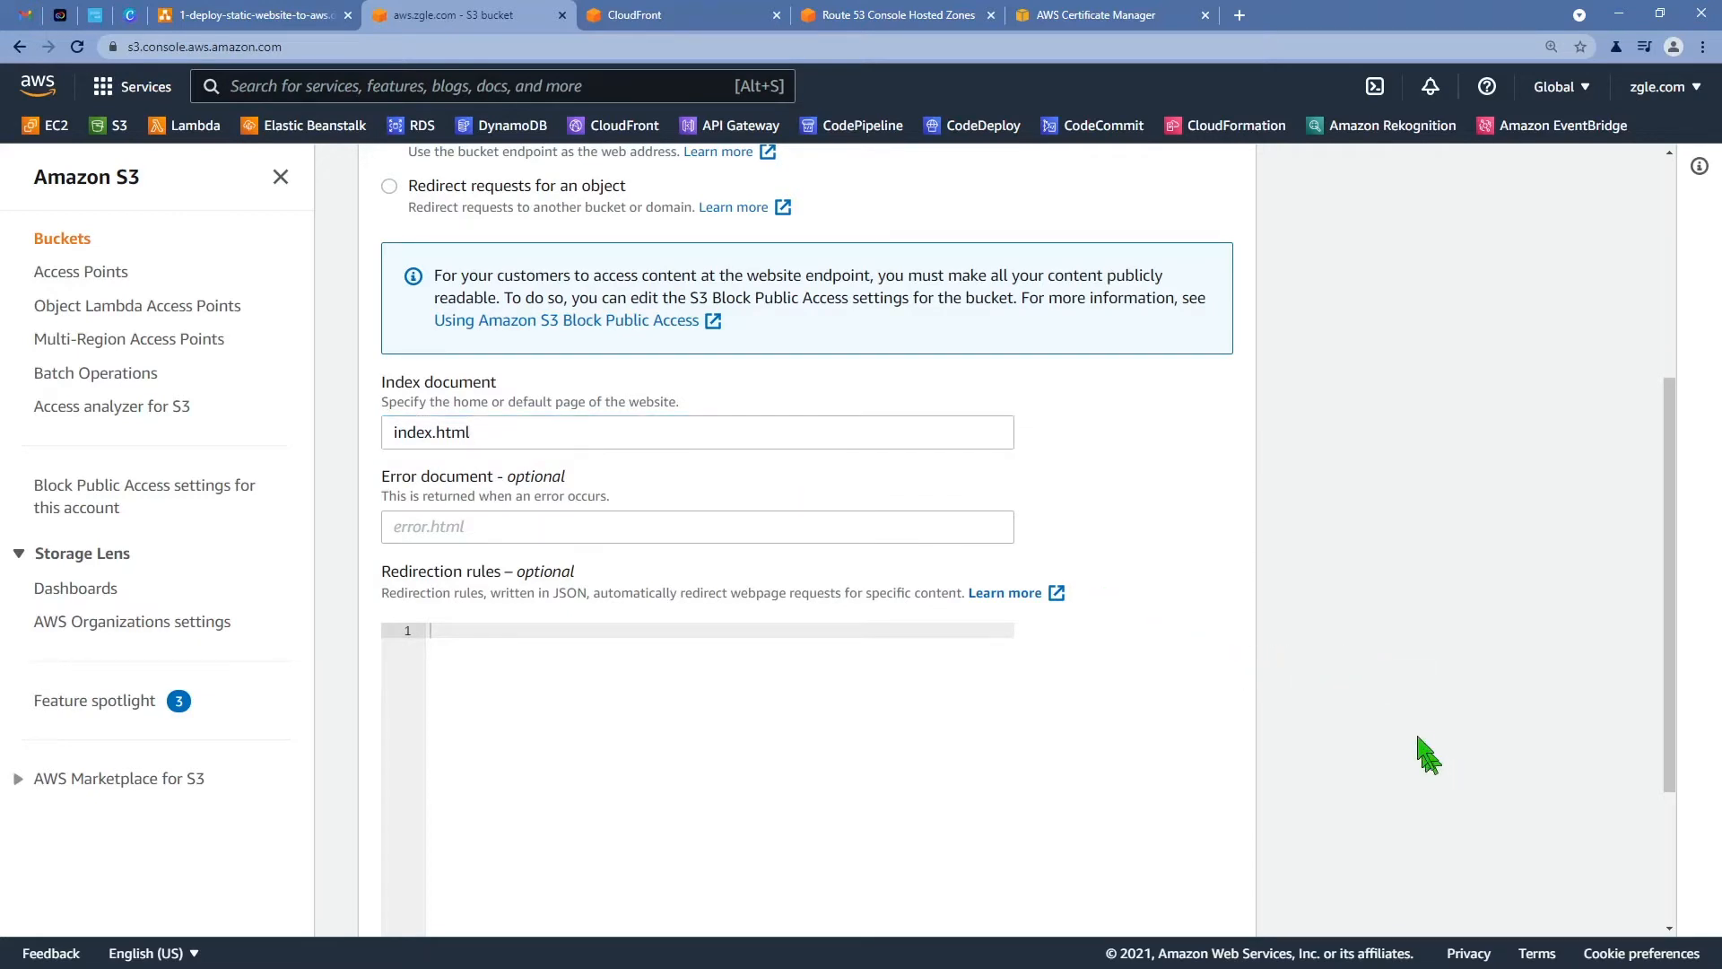
pyautogui.scroll(-3, 1424, 750)
pyautogui.click(1197, 898)
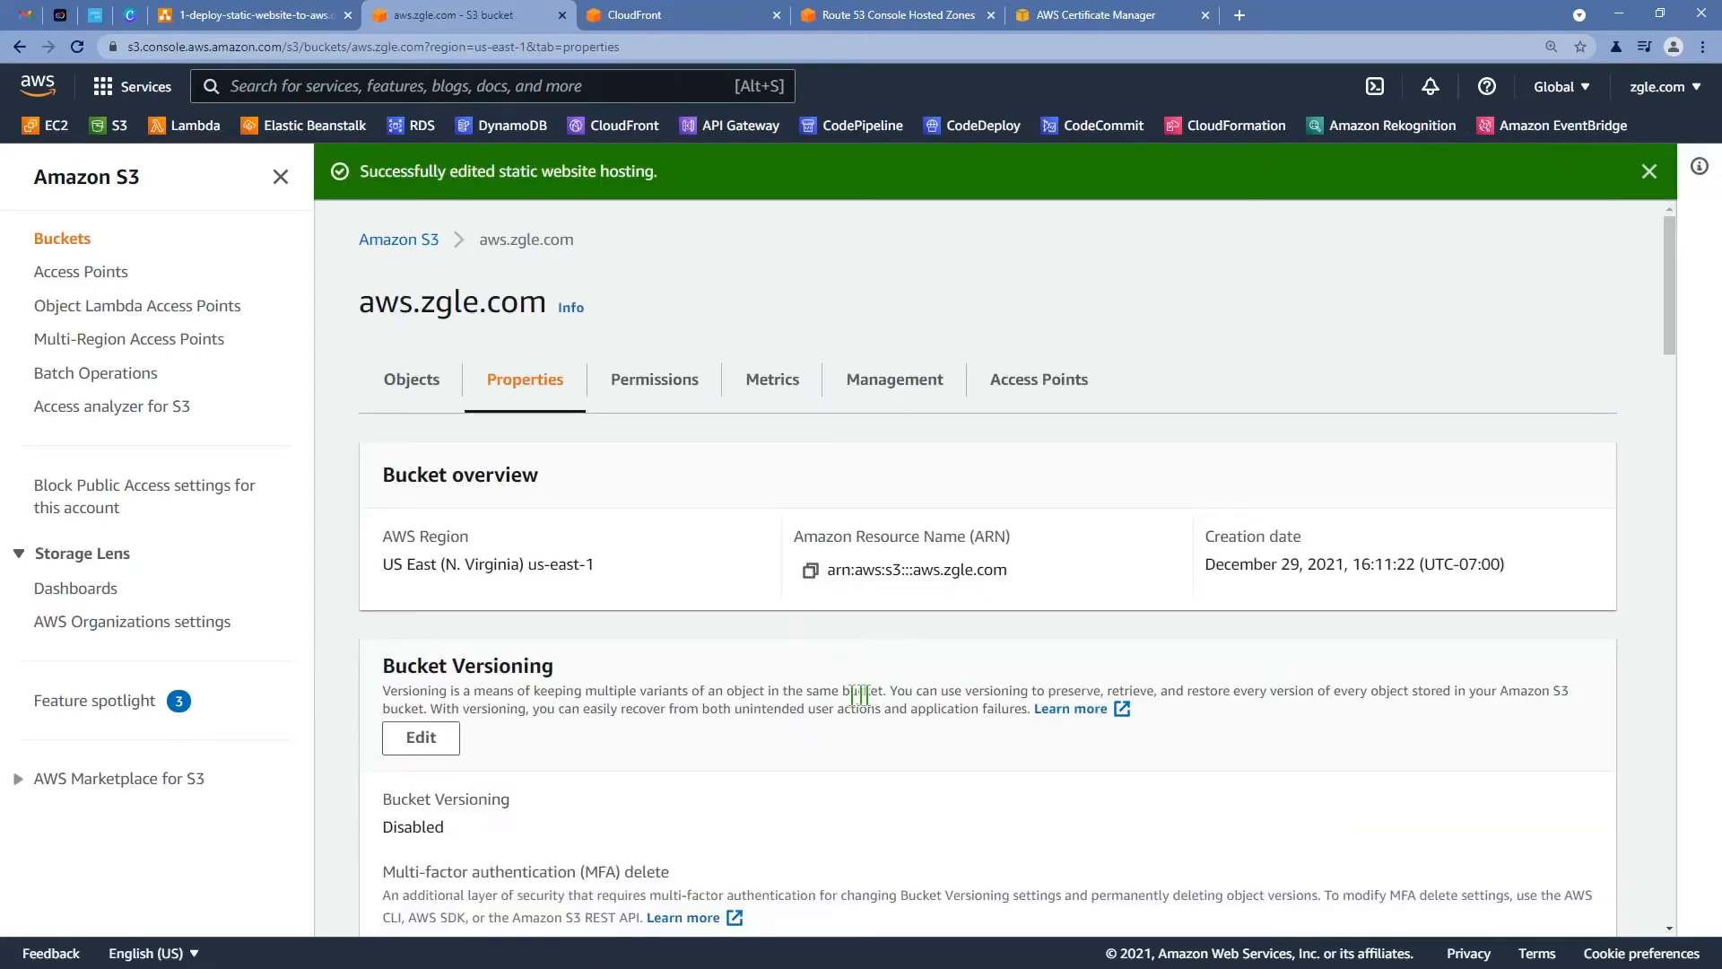
# - Test the bucket website endpoint of the static hosting section in the browser and close the opened page
pyautogui.scroll(-1, 829, 697)
pyautogui.scroll(-20, 834, 709)
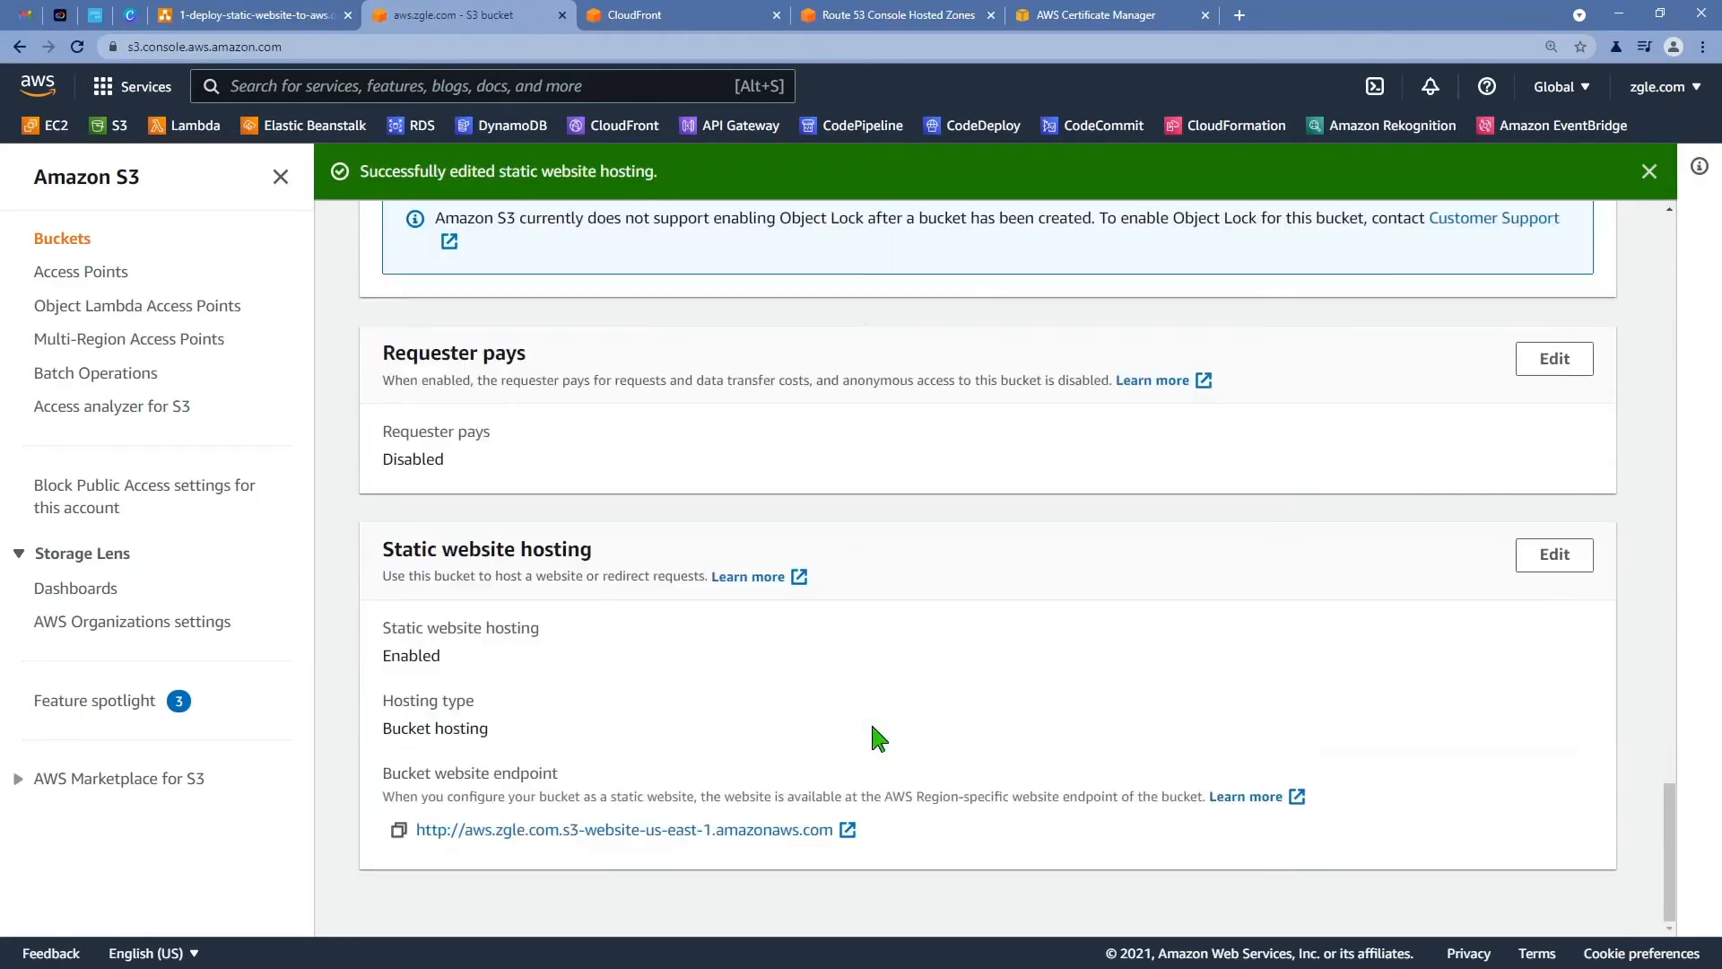
pyautogui.click(726, 830)
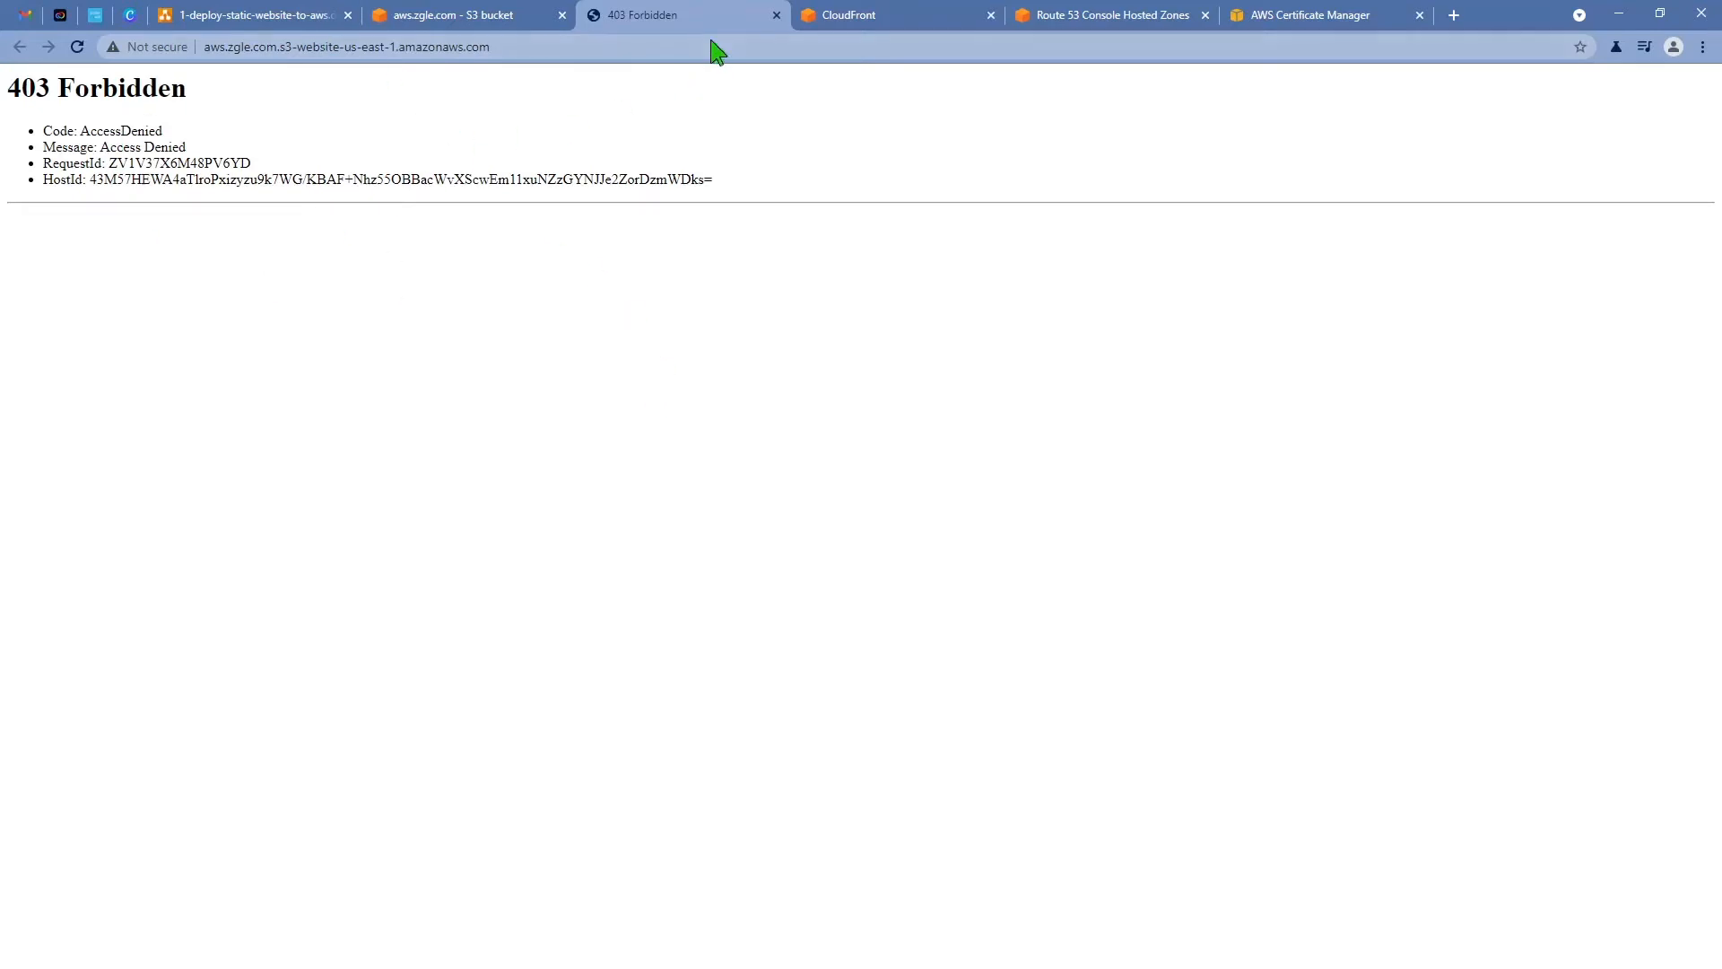
pyautogui.middleClick(671, 15)
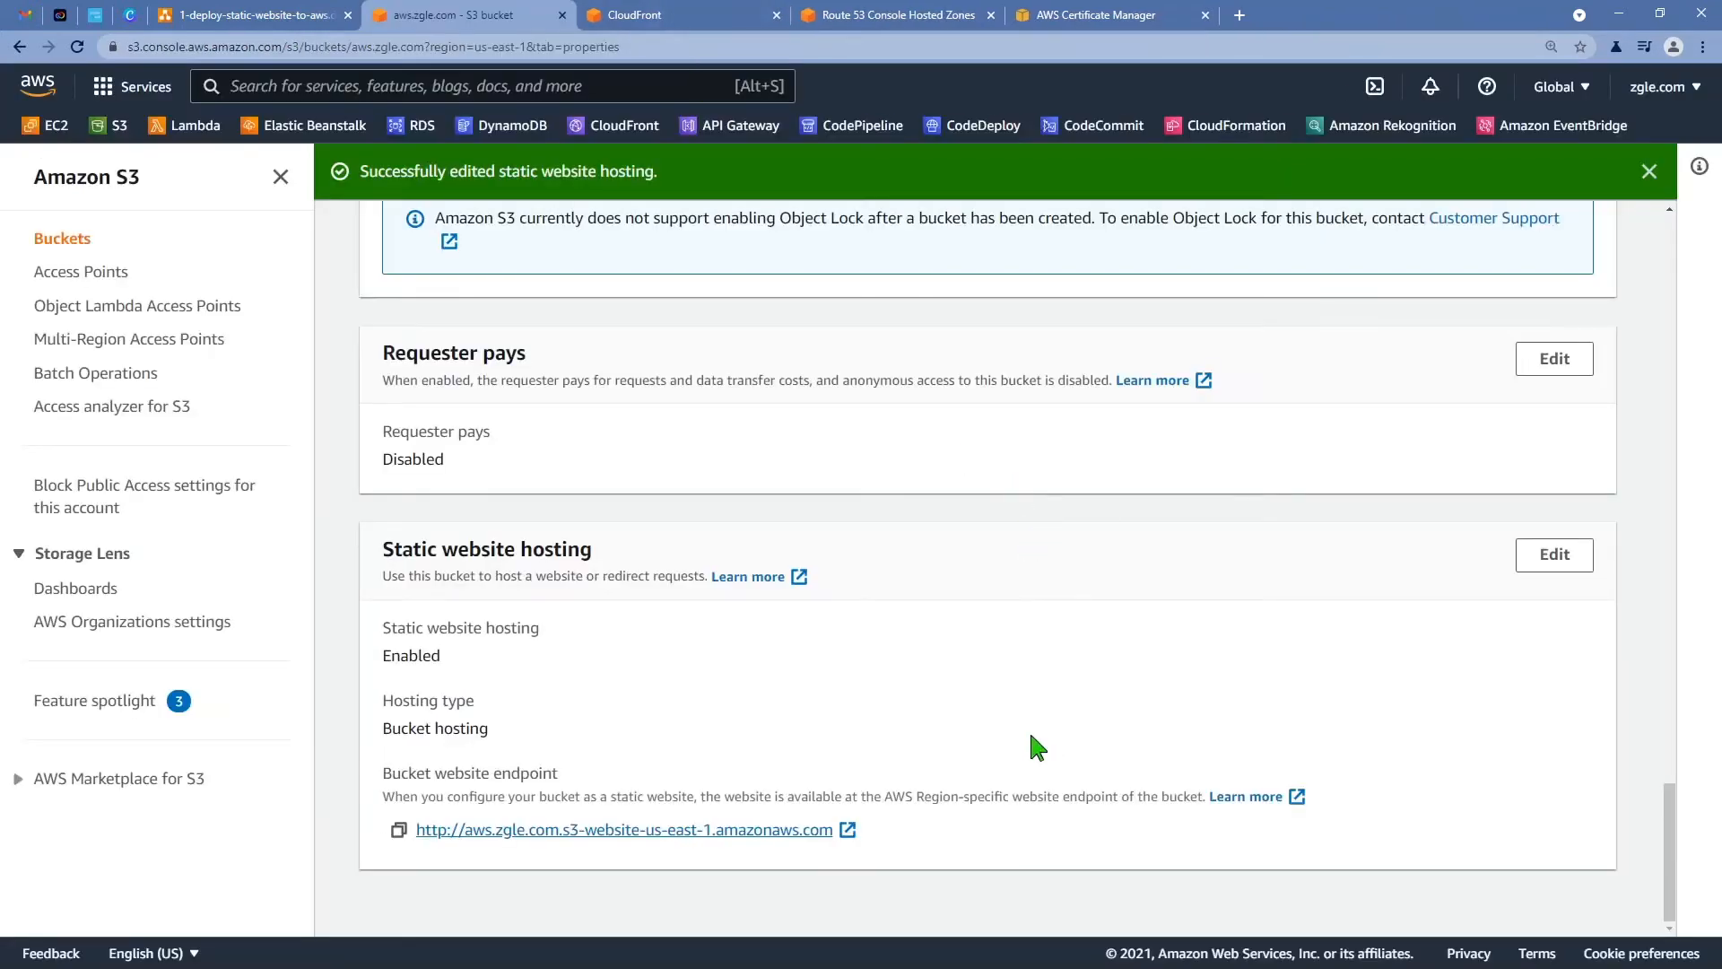
# - Place the browser window beside the local build folder and show the bucket's list of objects
pyautogui.scroll(7, 1037, 746)
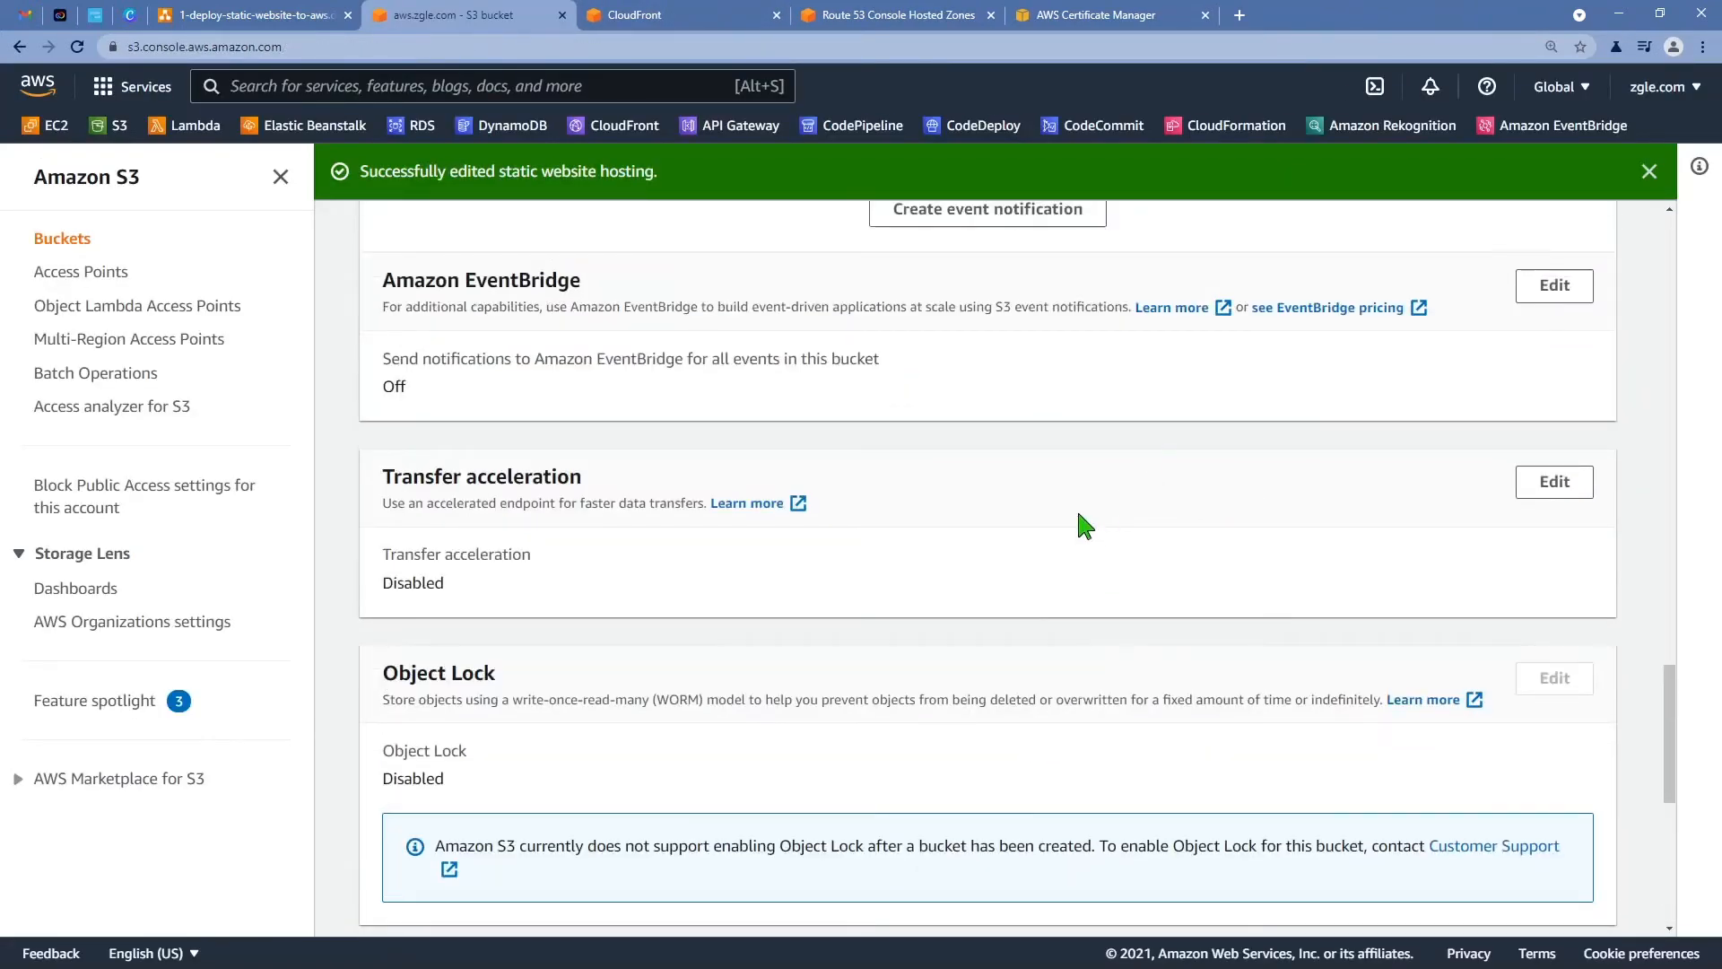
pyautogui.doubleClick(1436, 24)
pyautogui.scroll(4, 1126, 484)
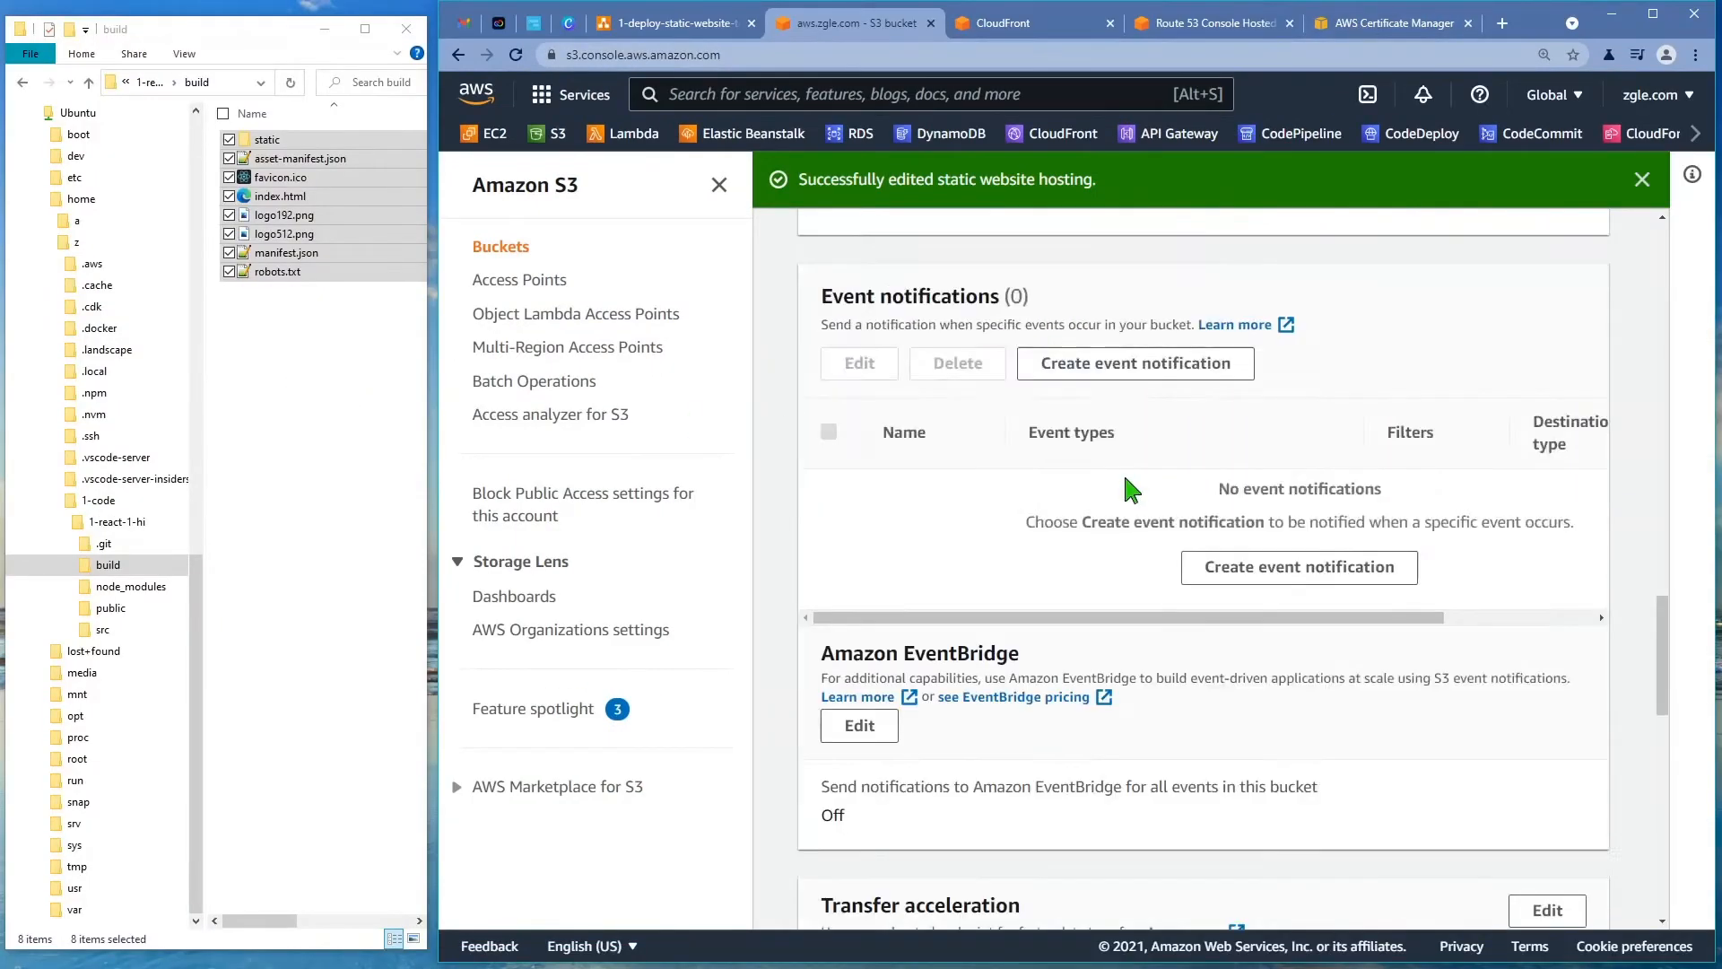
pyautogui.scroll(10, 1132, 490)
pyautogui.click(848, 388)
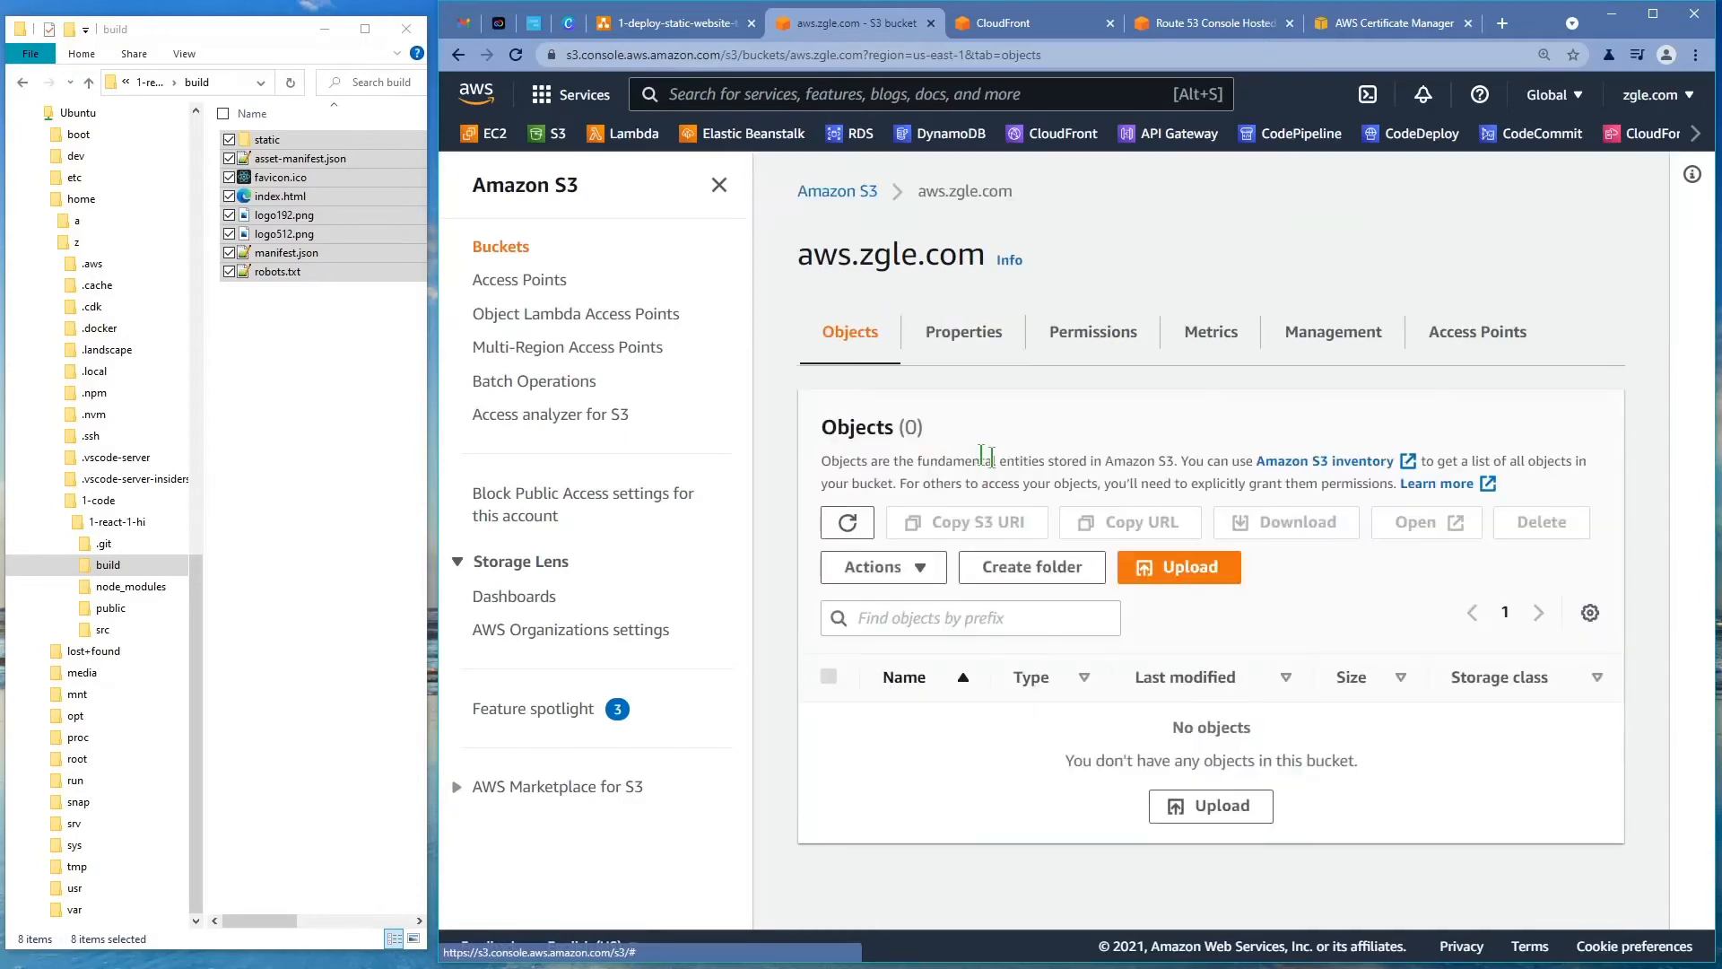
# - Upload the static folder and all files of the local build folder to the aws.zgle.com bucket and close the upload status
pyautogui.moveTo(350, 341); pyautogui.dragTo(1356, 765)
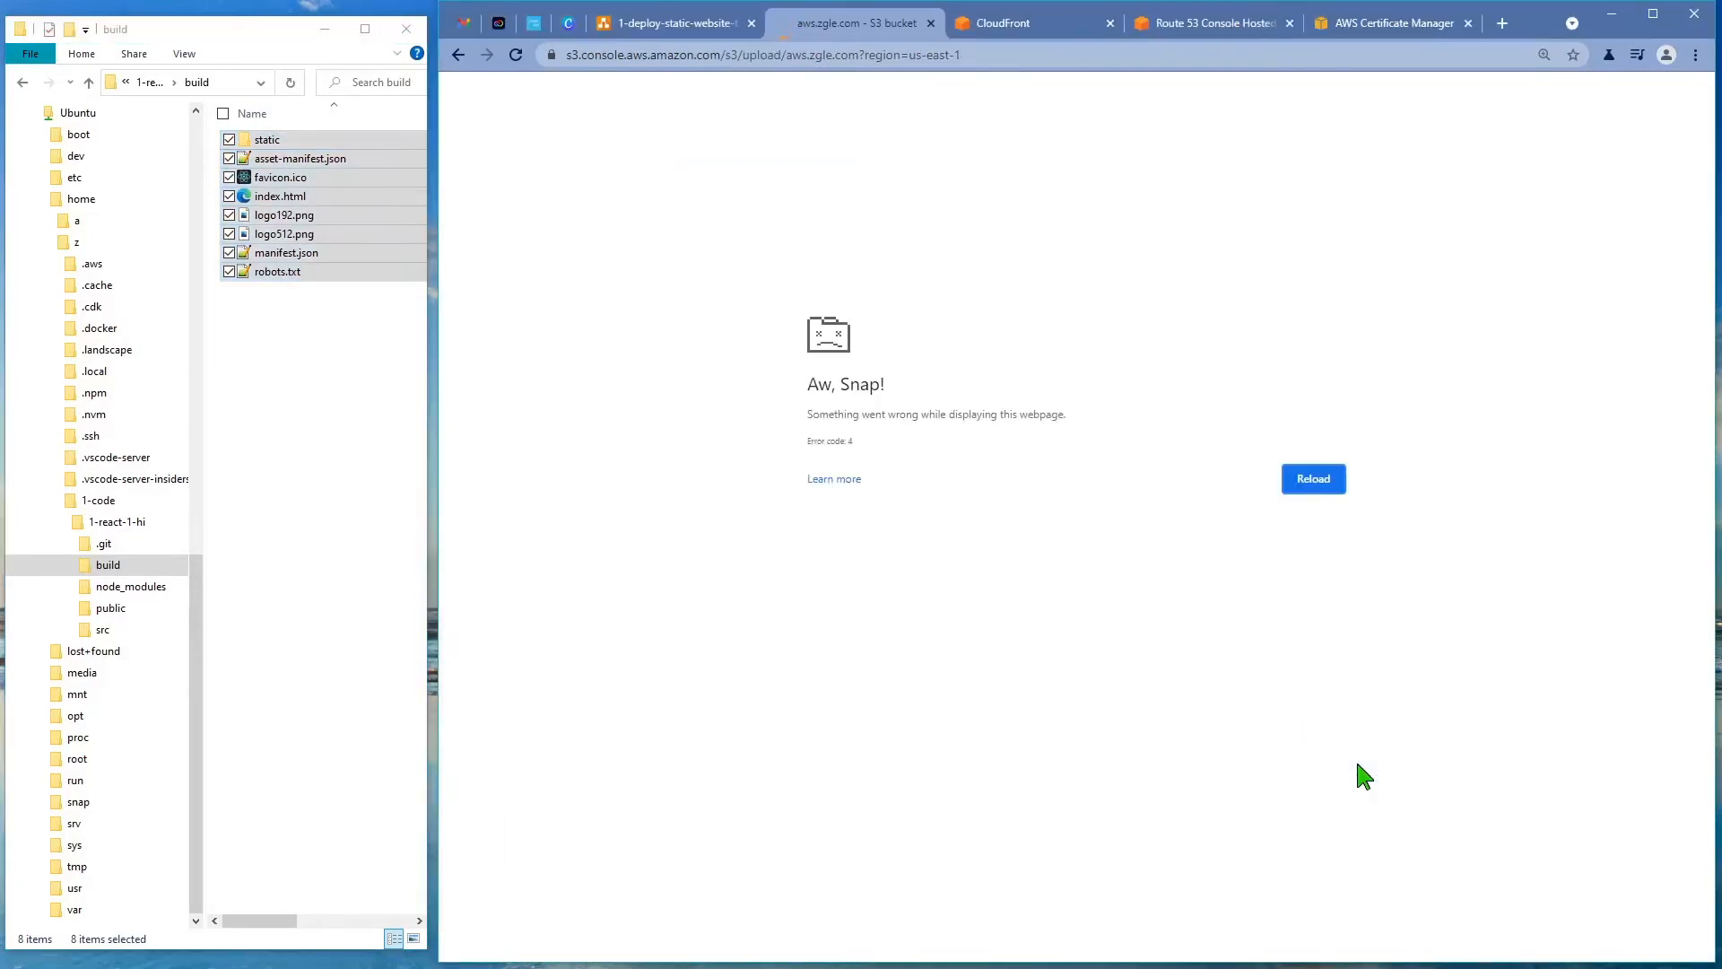
pyautogui.click(1322, 484)
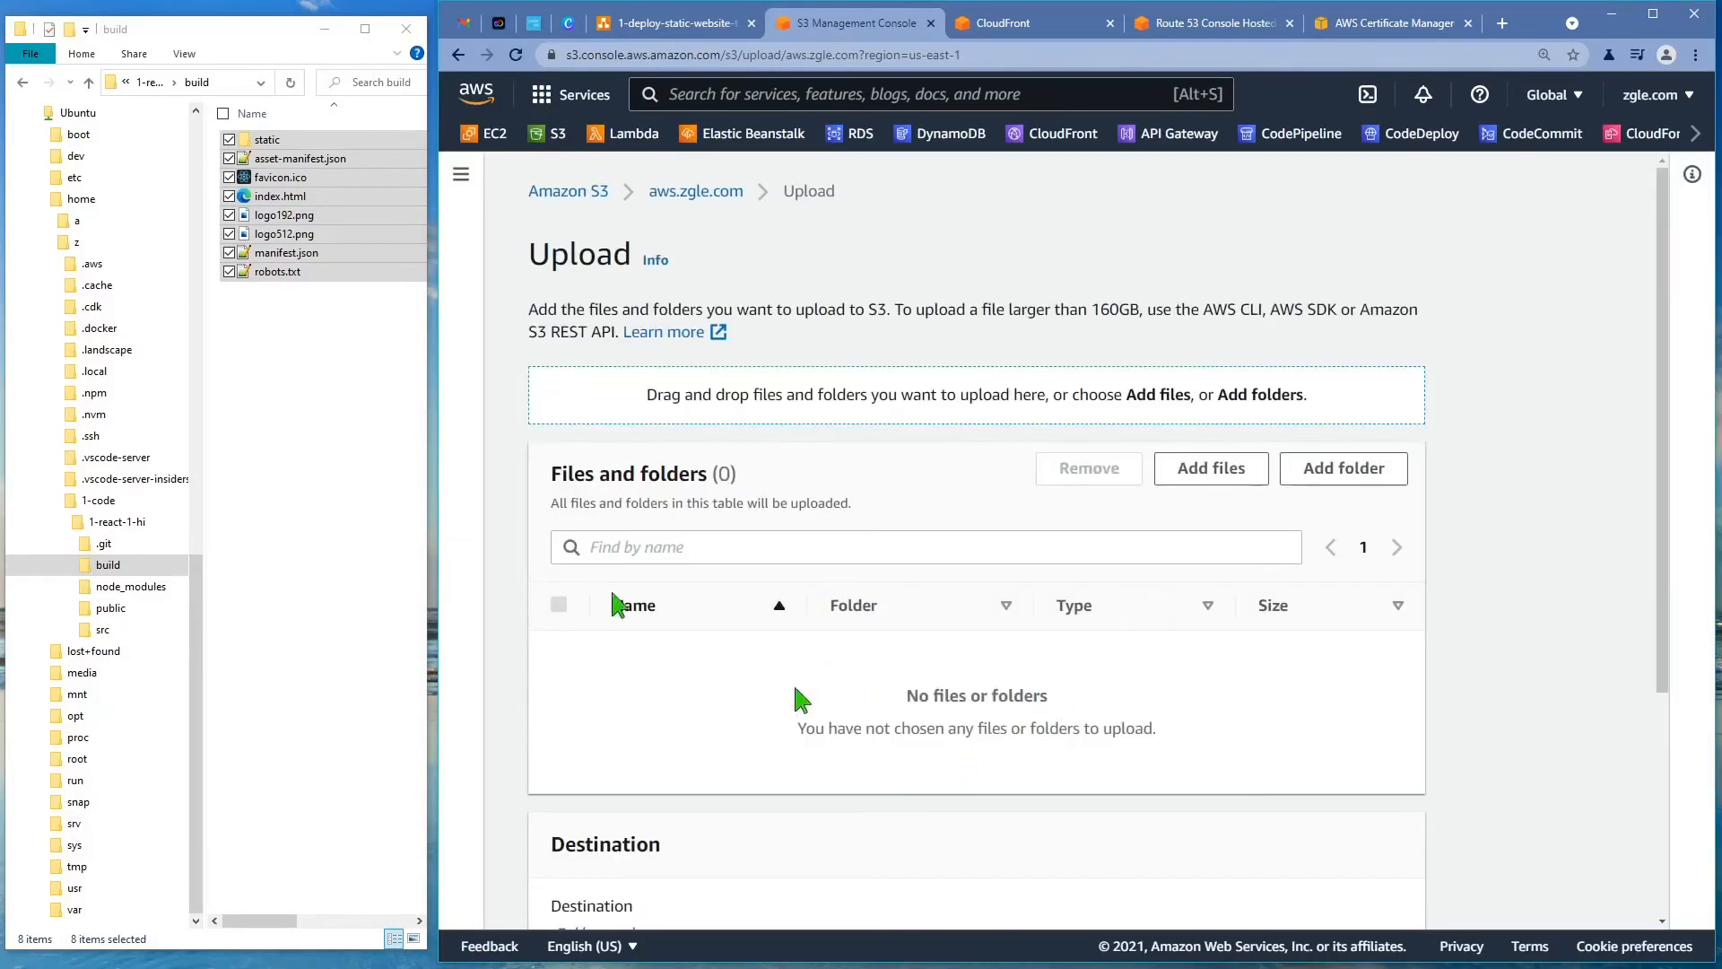
pyautogui.moveTo(295, 274); pyautogui.dragTo(1063, 665)
pyautogui.scroll(-10, 1441, 681)
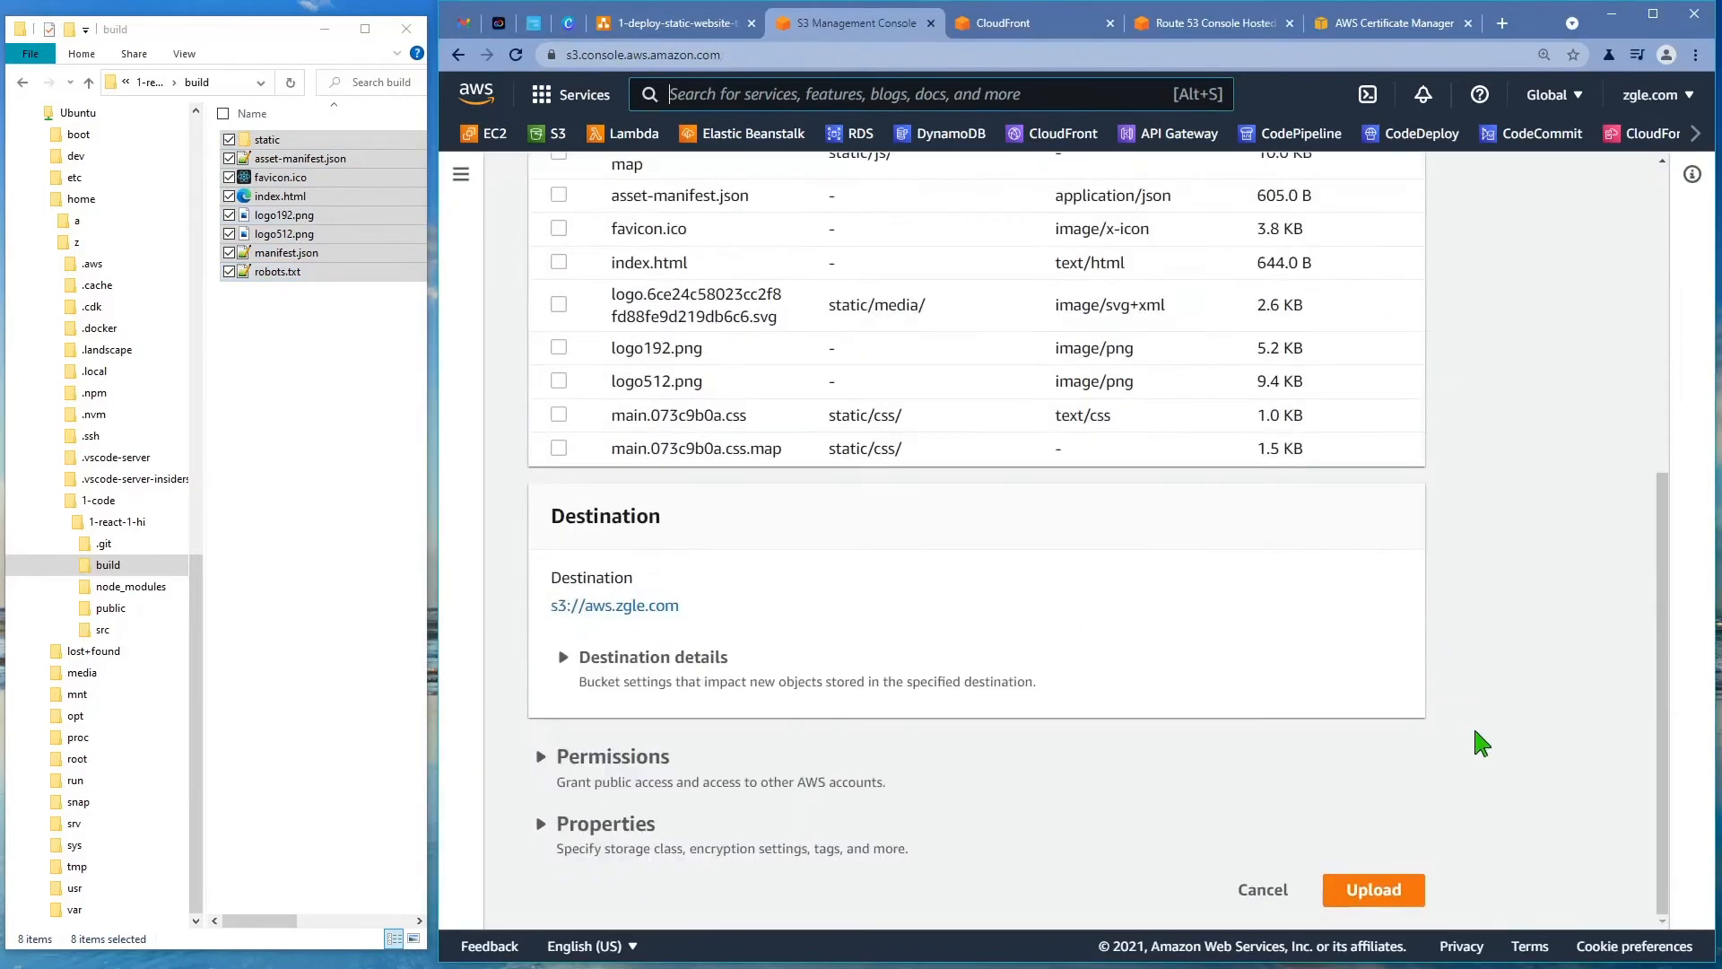
pyautogui.click(1401, 892)
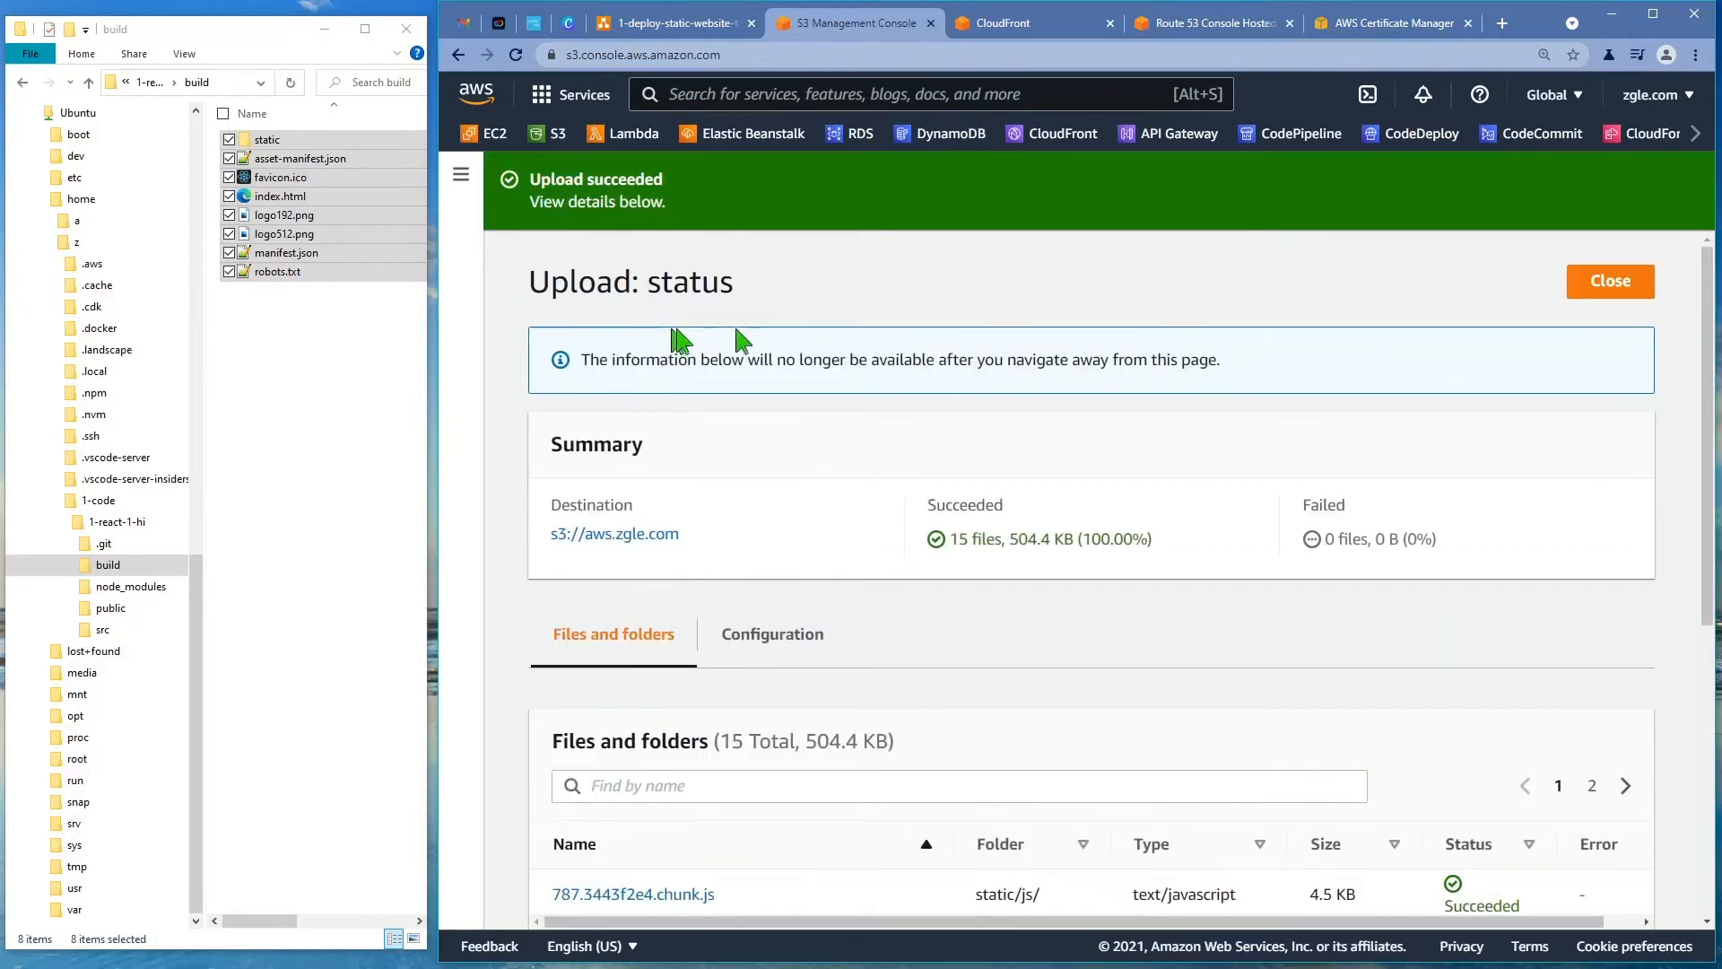
pyautogui.click(1611, 287)
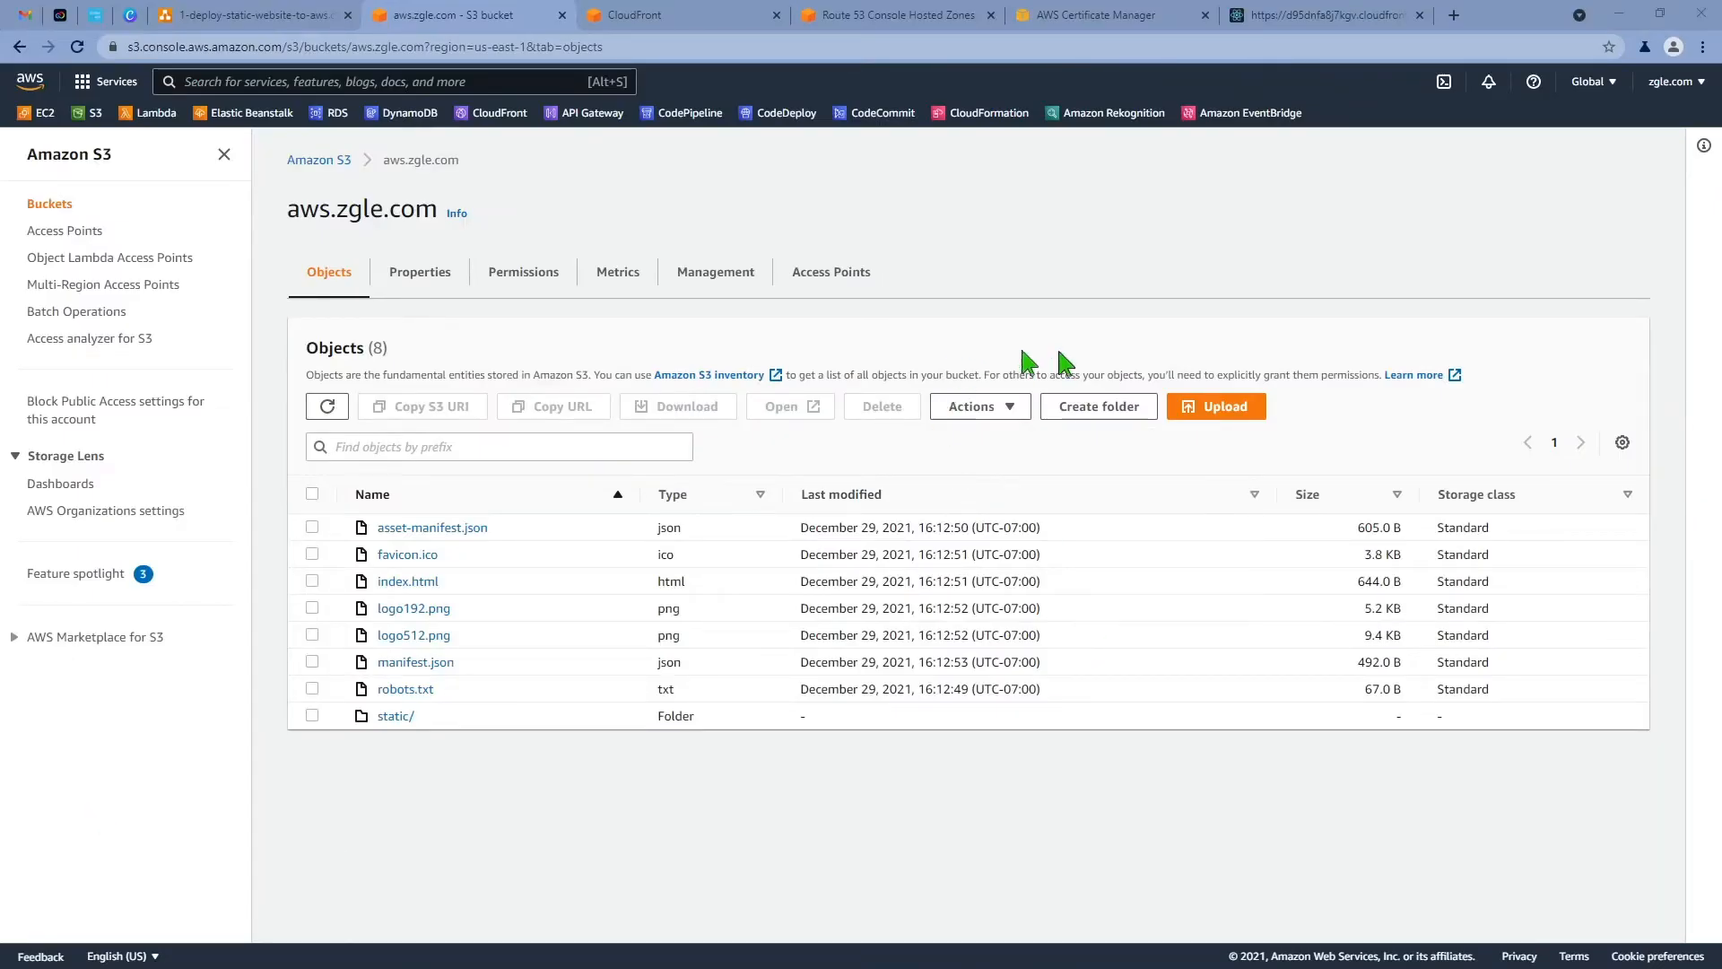
# - Start a new CloudFront distribution with the aws.zgle.com S3 bucket as its origin domain
pyautogui.click(654, 18)
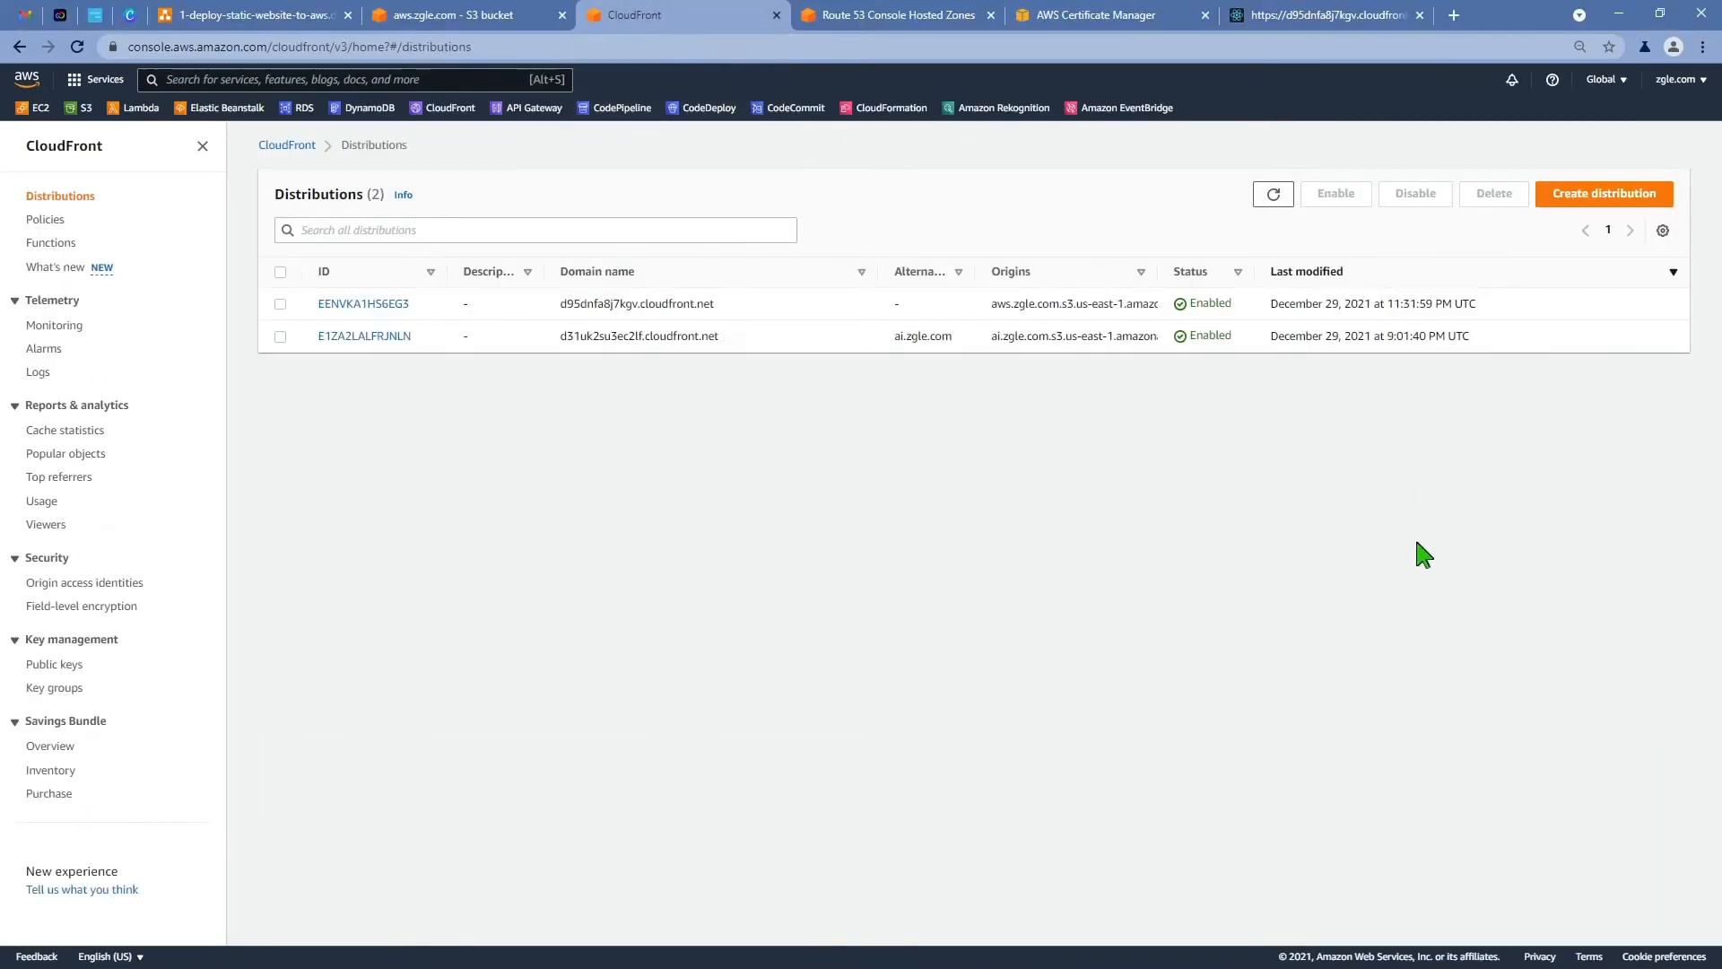
pyautogui.click(1604, 195)
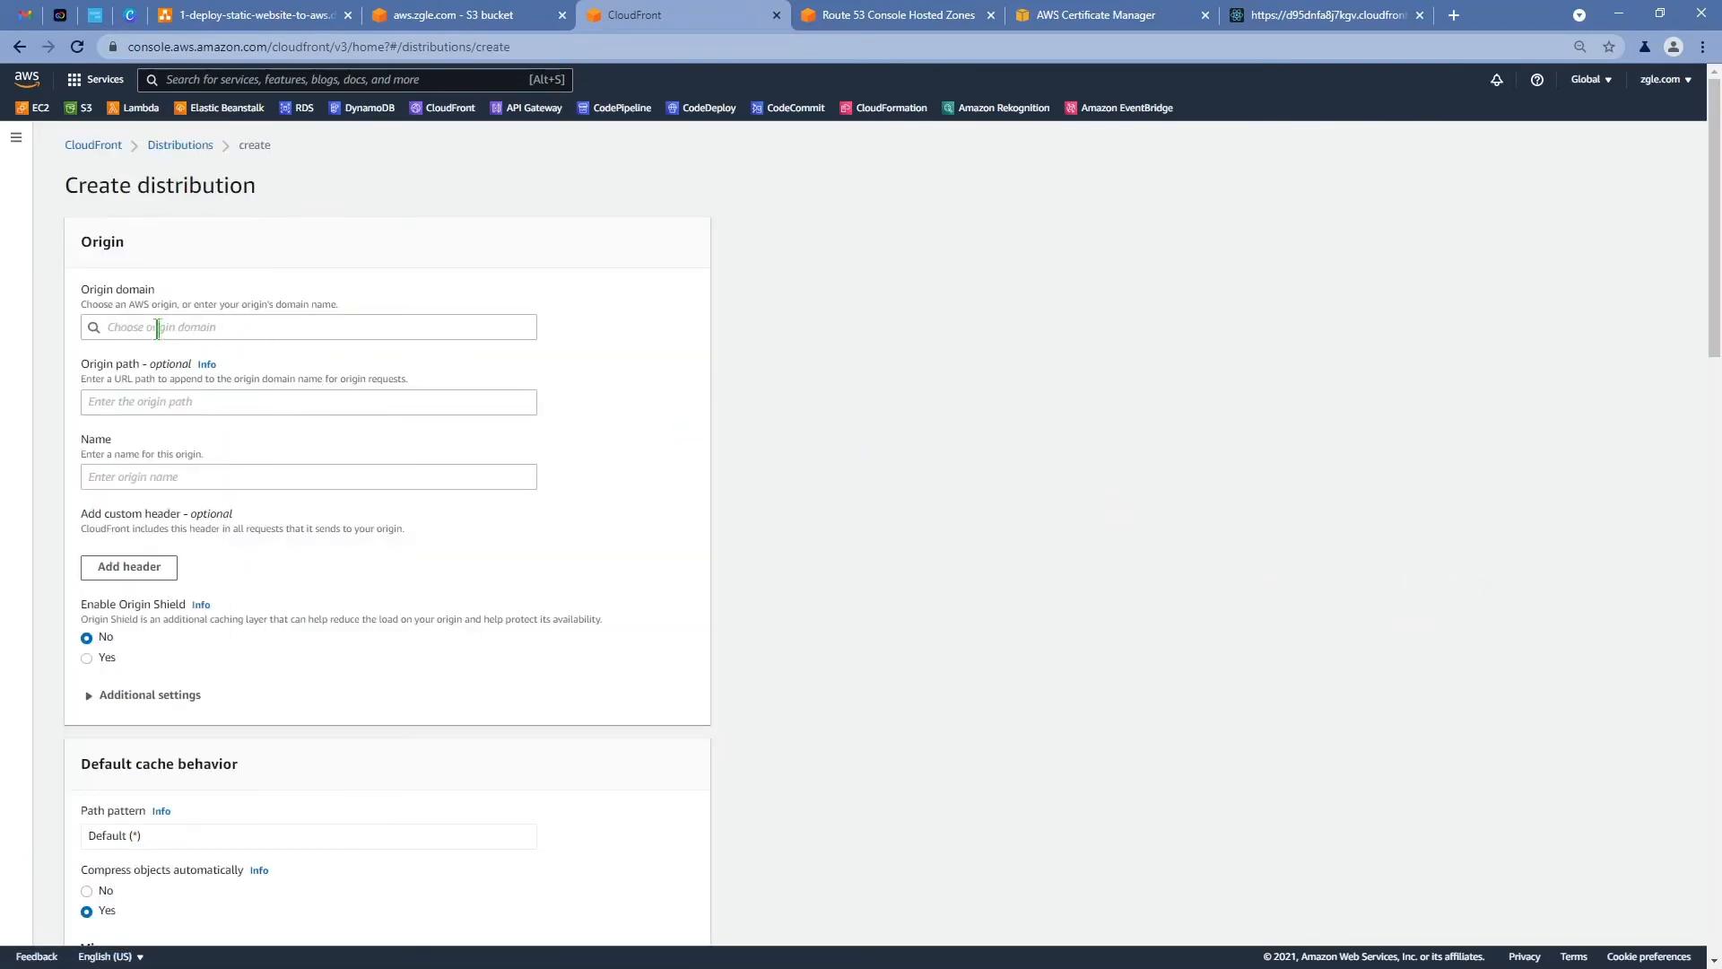
pyautogui.click(159, 328)
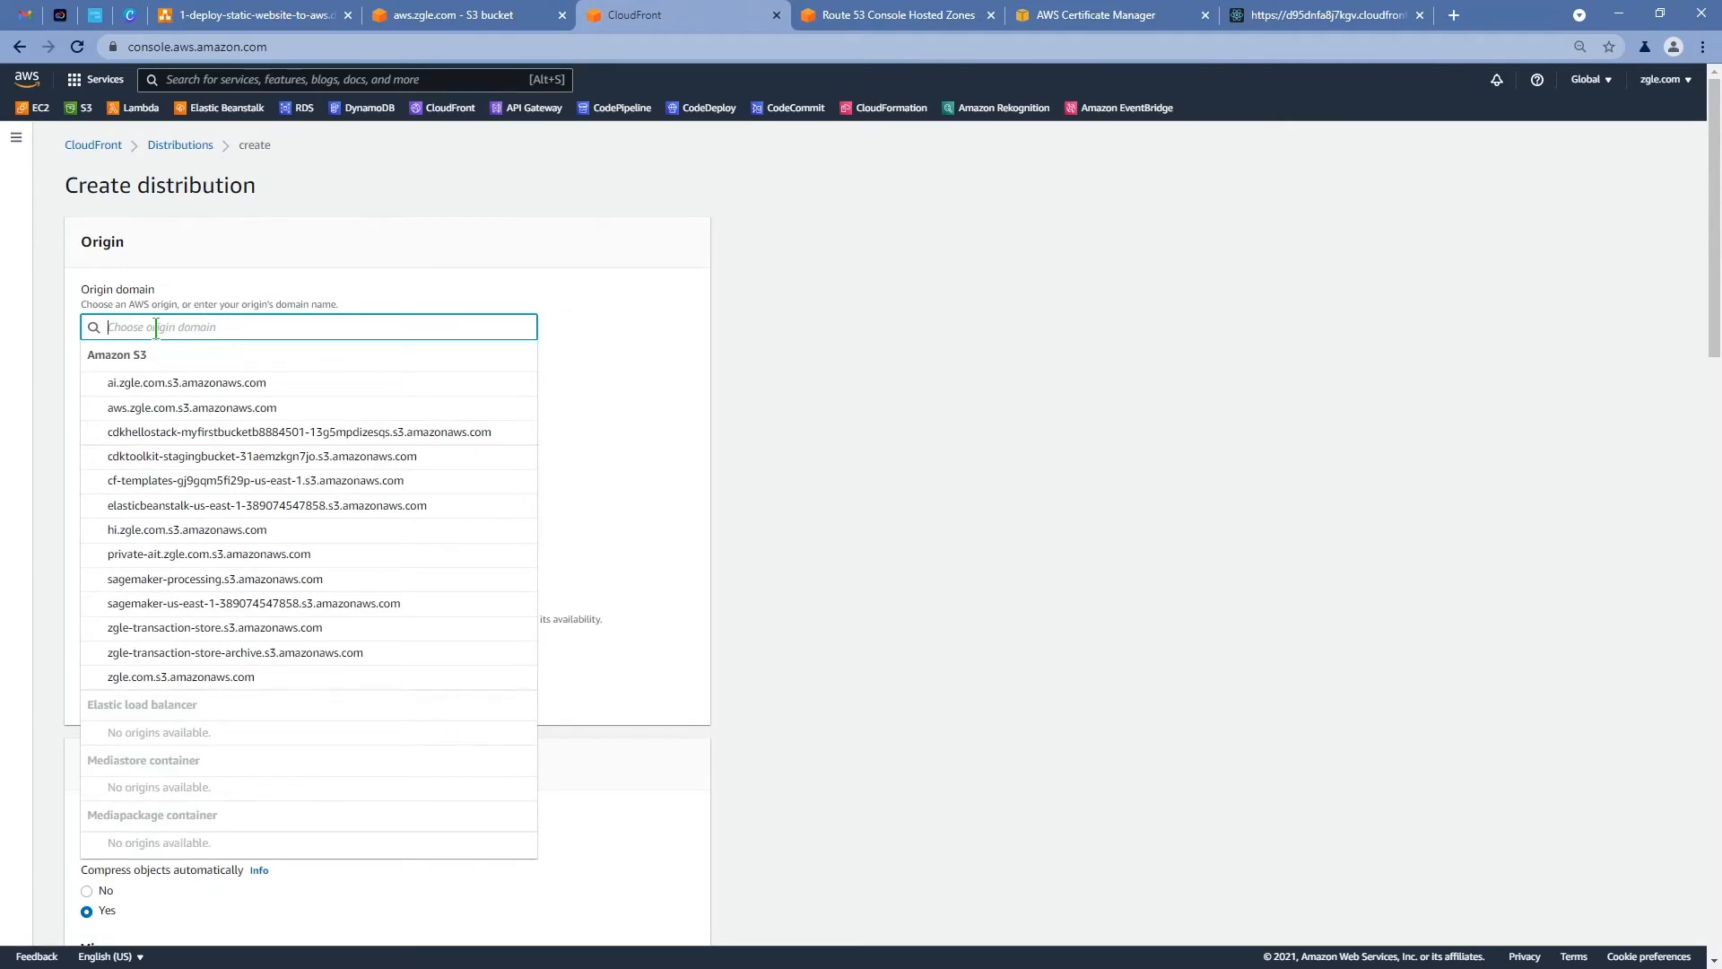
pyautogui.click(146, 415)
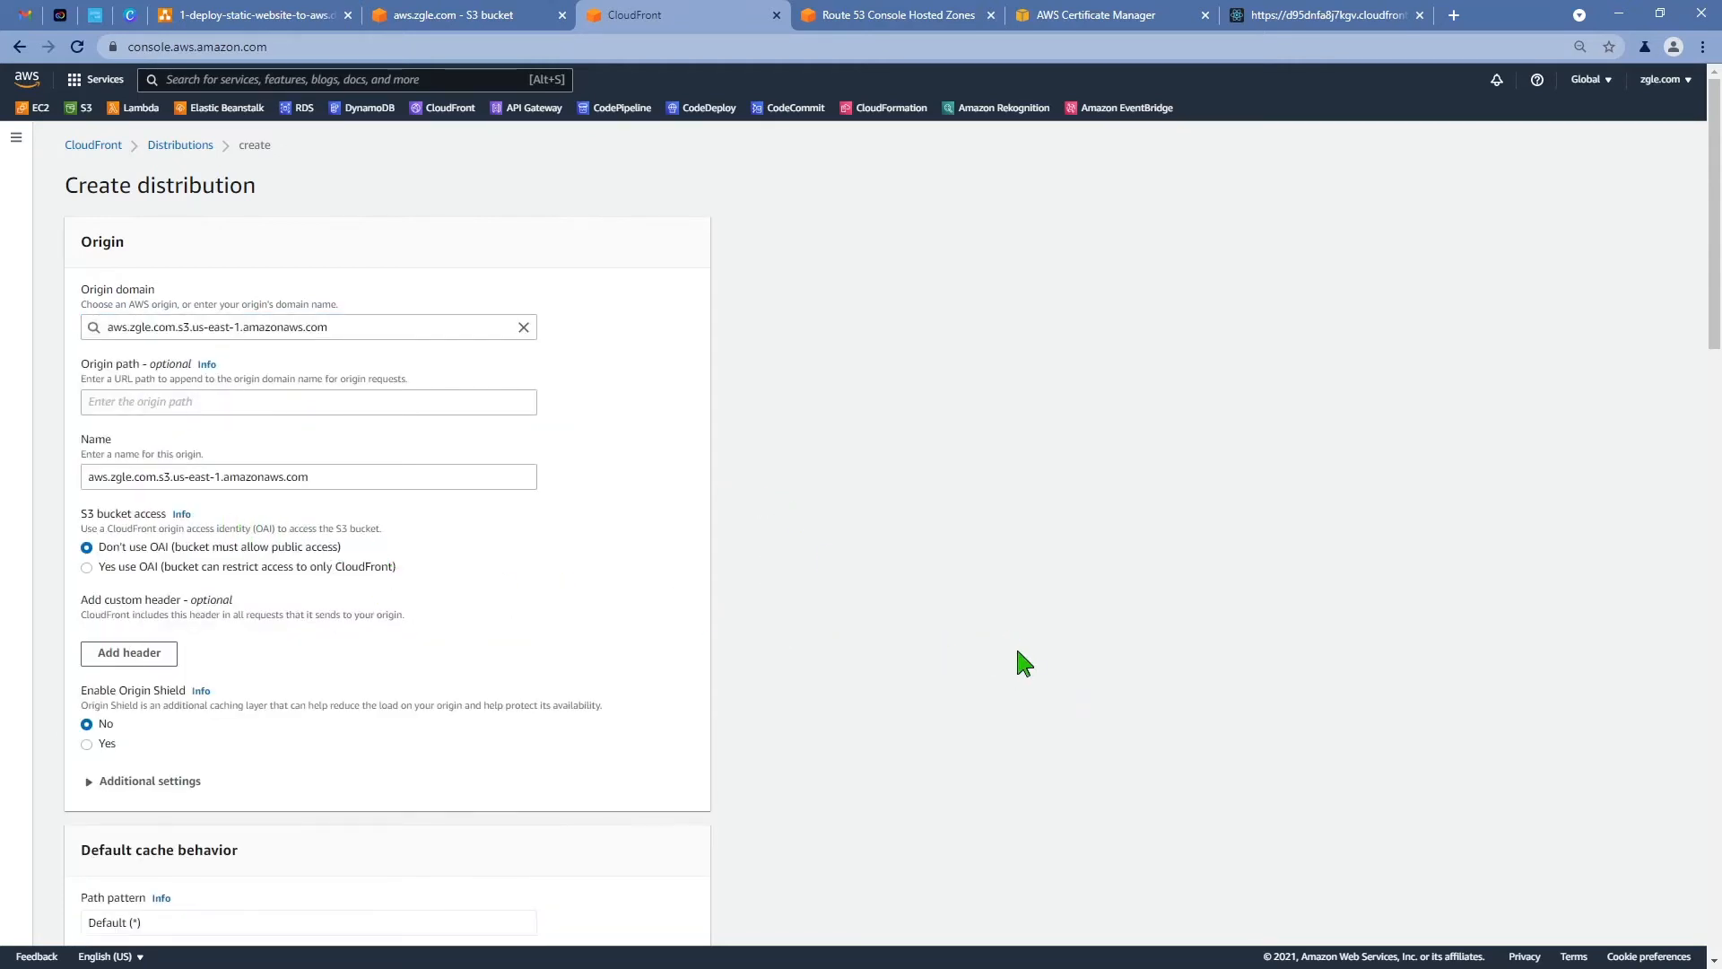
# - Restrict bucket access to a new origin access identity with the suggested name, and have CloudFront update the bucket policy
pyautogui.scroll(-2, 1024, 664)
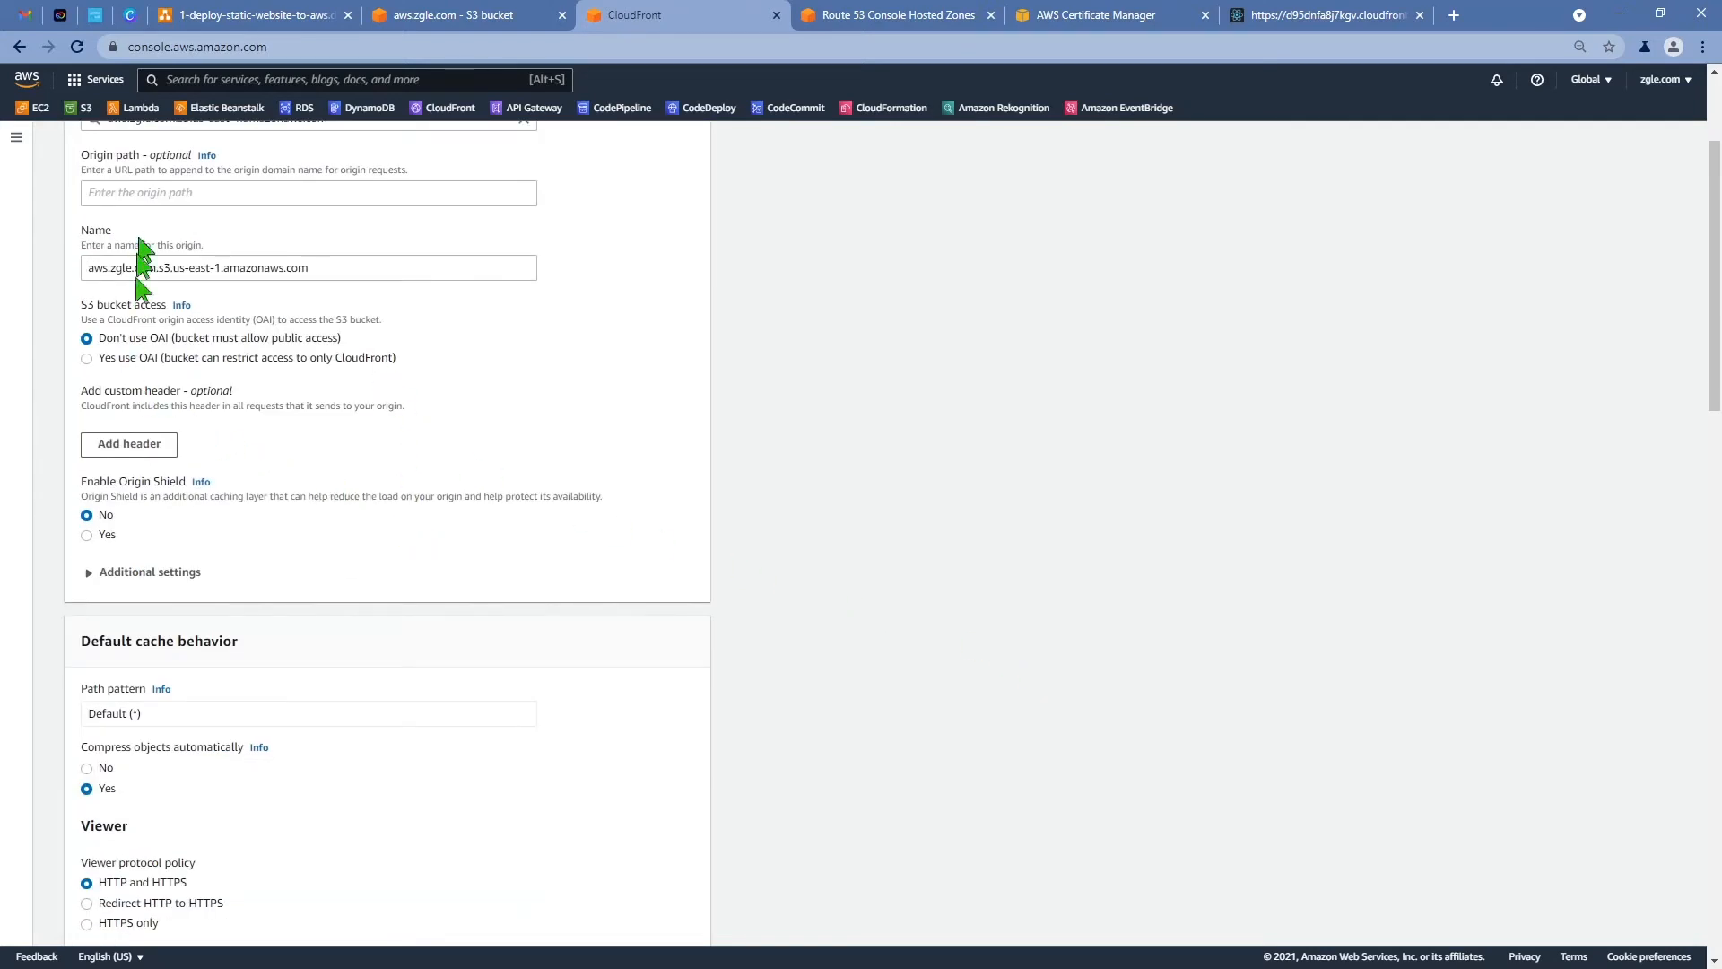
pyautogui.click(89, 359)
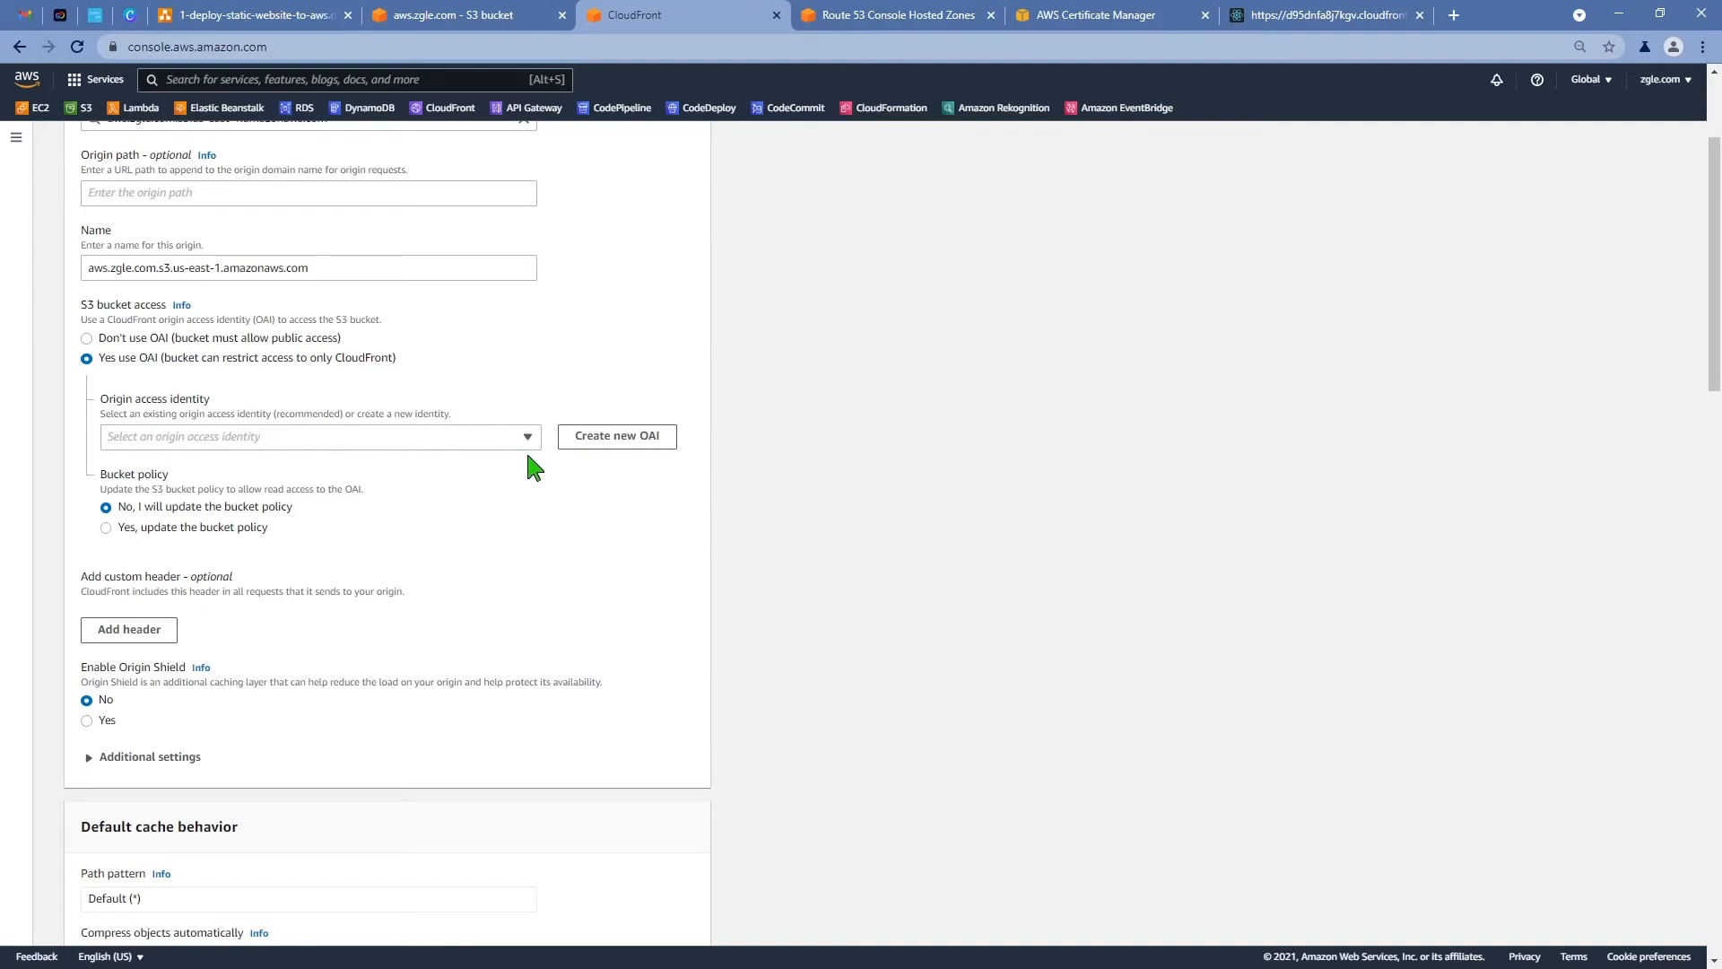
pyautogui.click(639, 448)
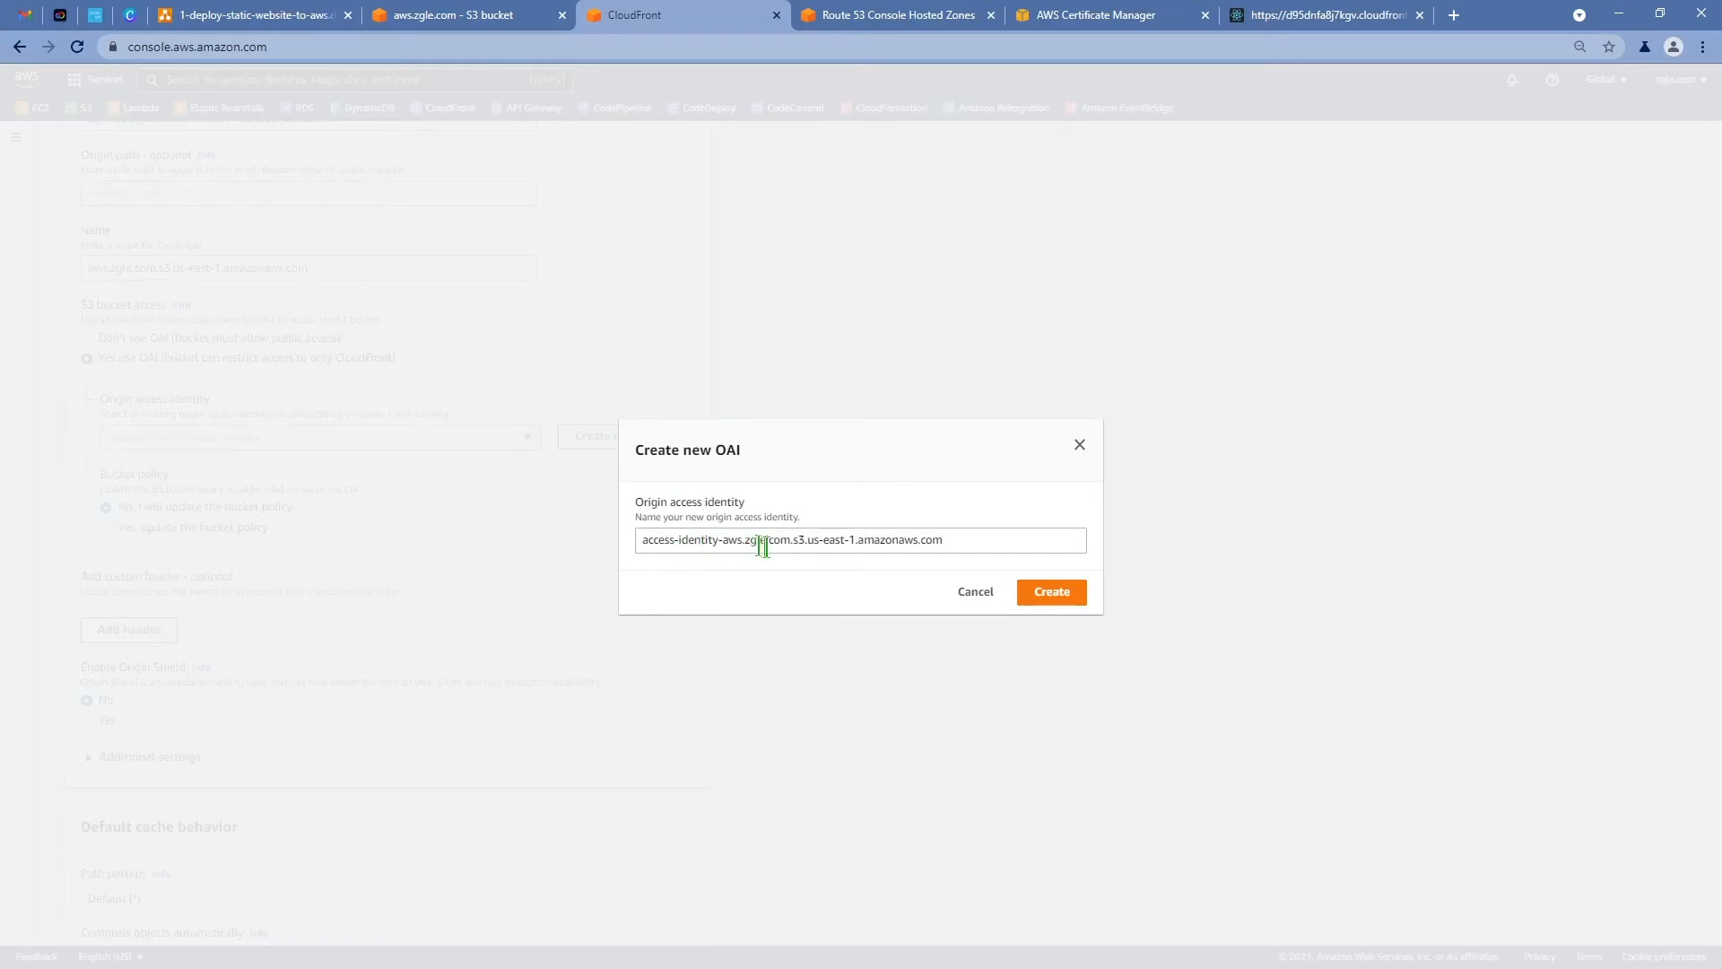
pyautogui.moveTo(723, 541); pyautogui.dragTo(767, 549)
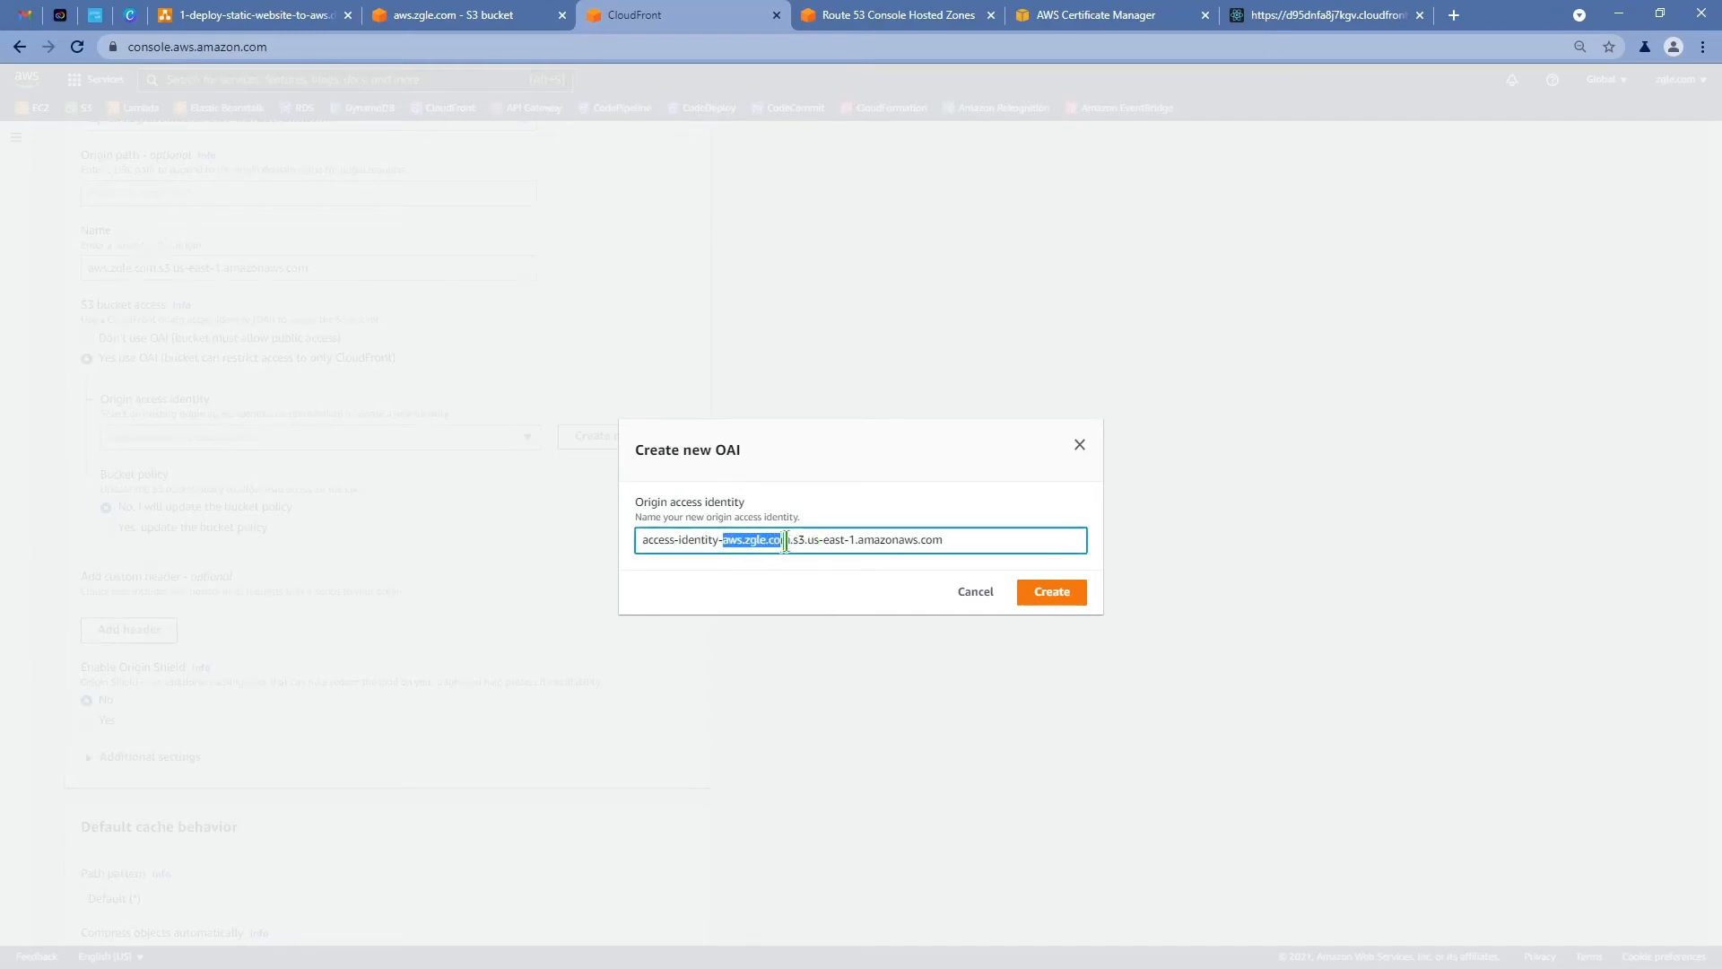
pyautogui.click(1051, 594)
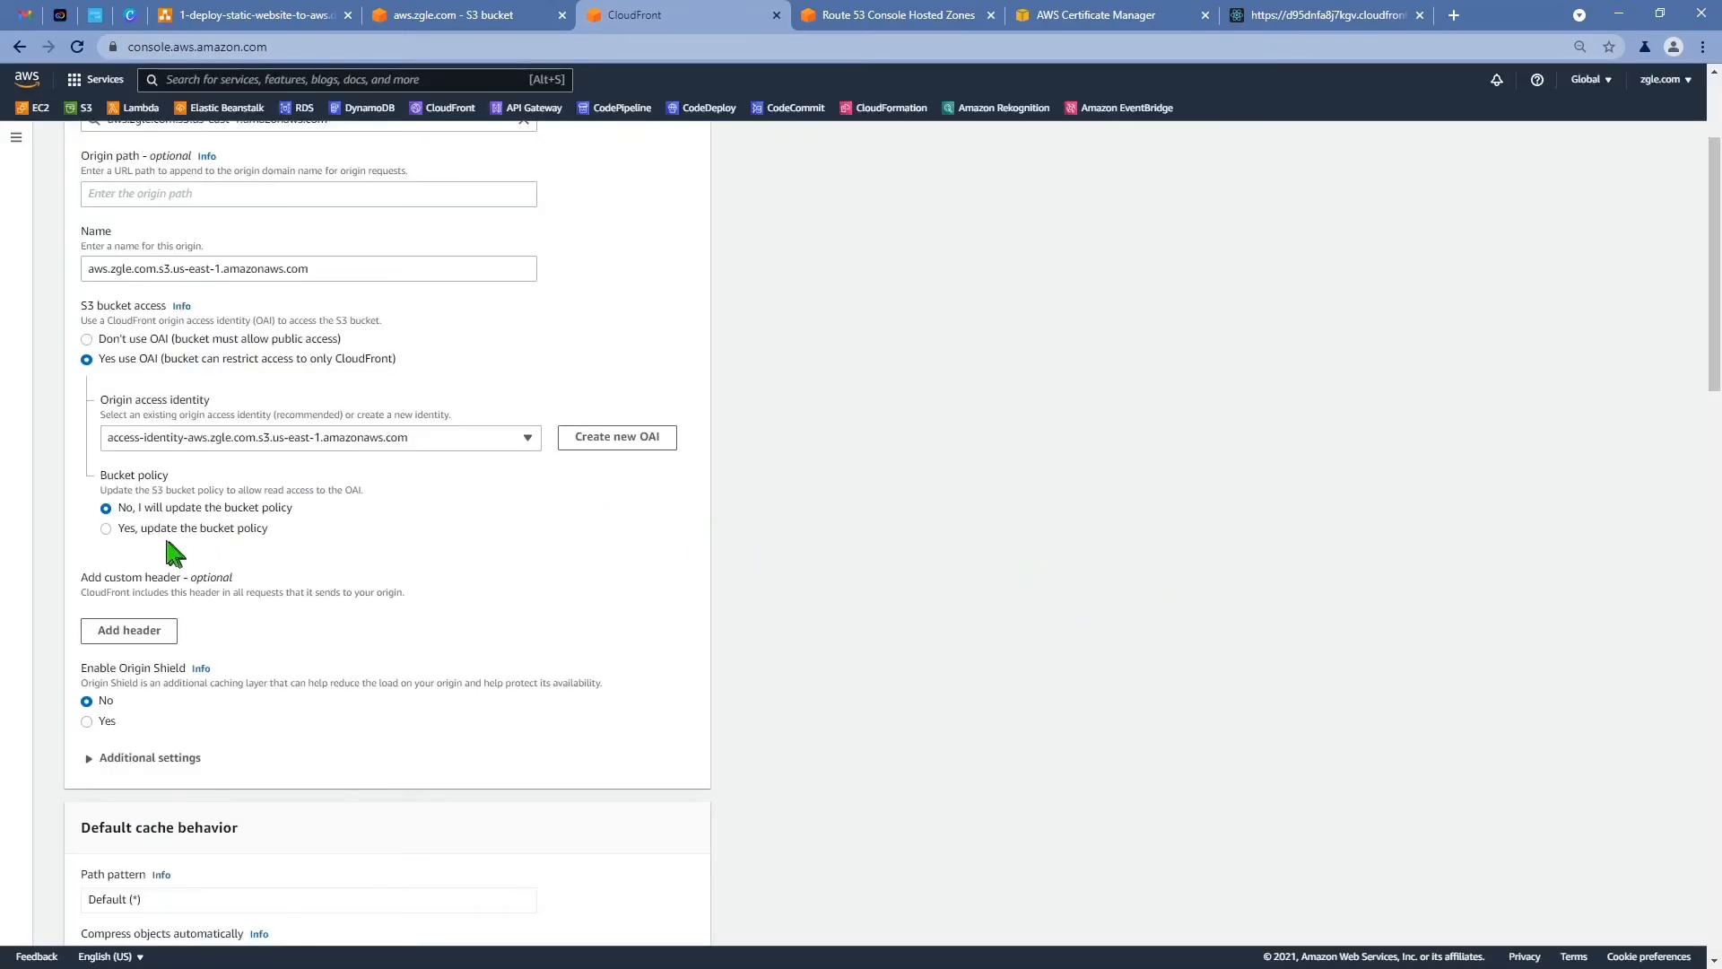
pyautogui.click(105, 528)
# - Examine the bucket policy in the permissions of the aws.zgle.com S3 bucket
pyautogui.click(458, 15)
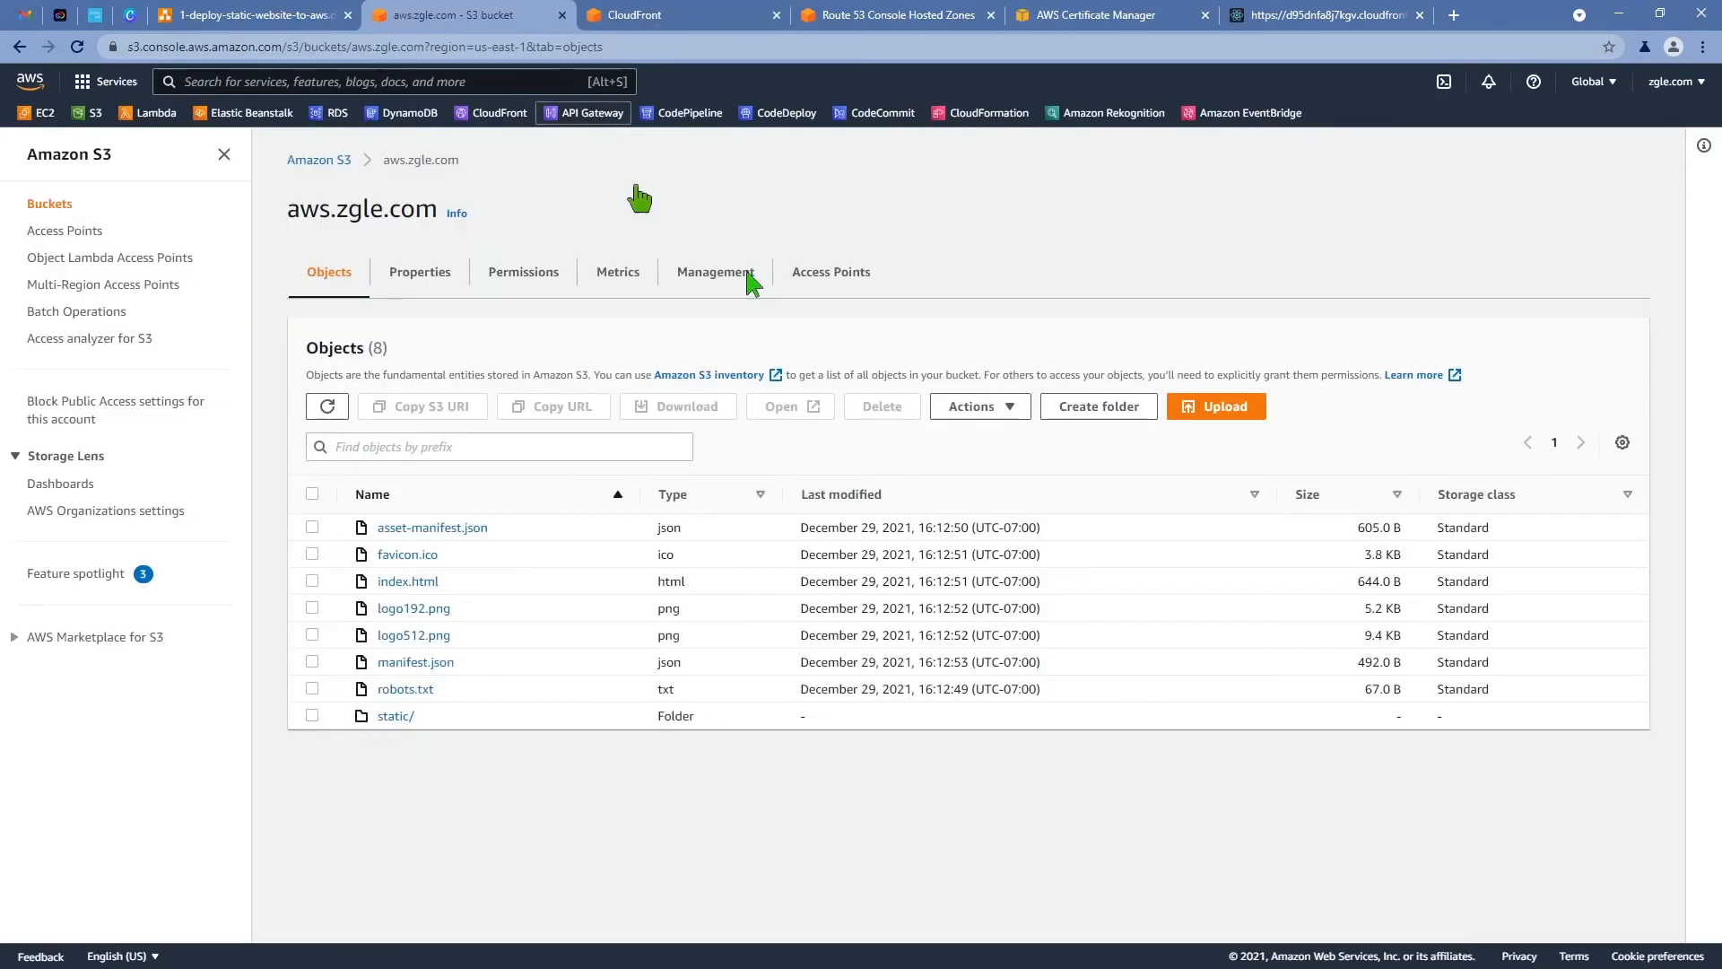
pyautogui.click(429, 275)
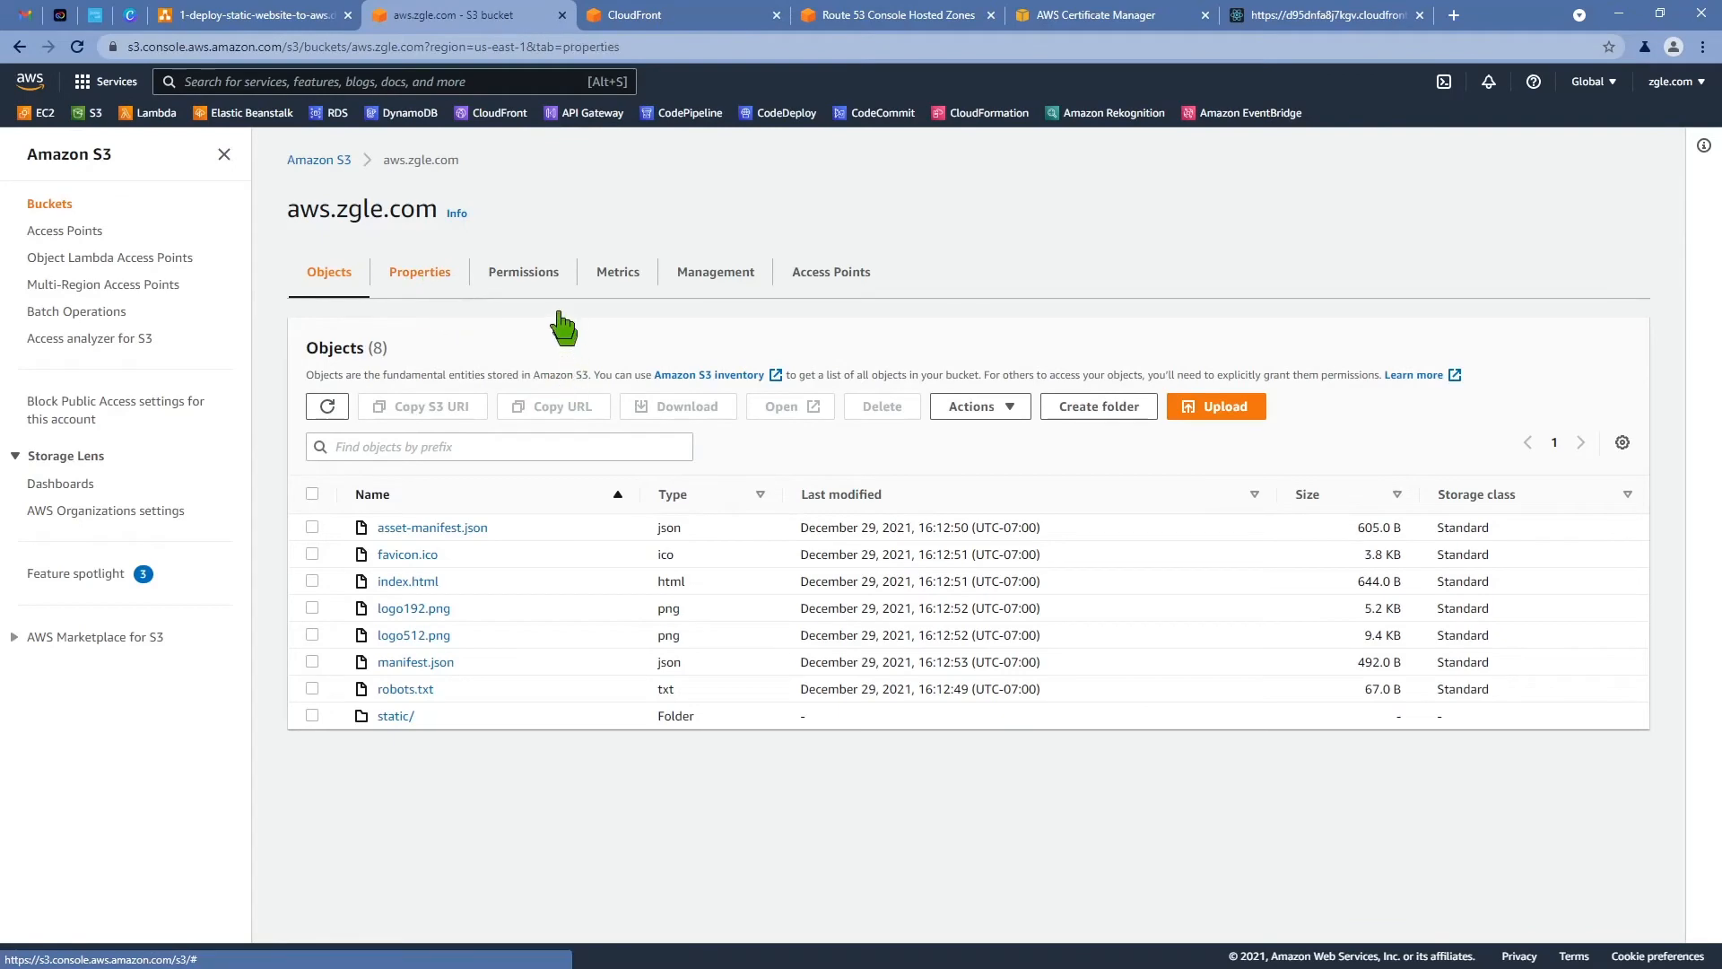
pyautogui.click(533, 285)
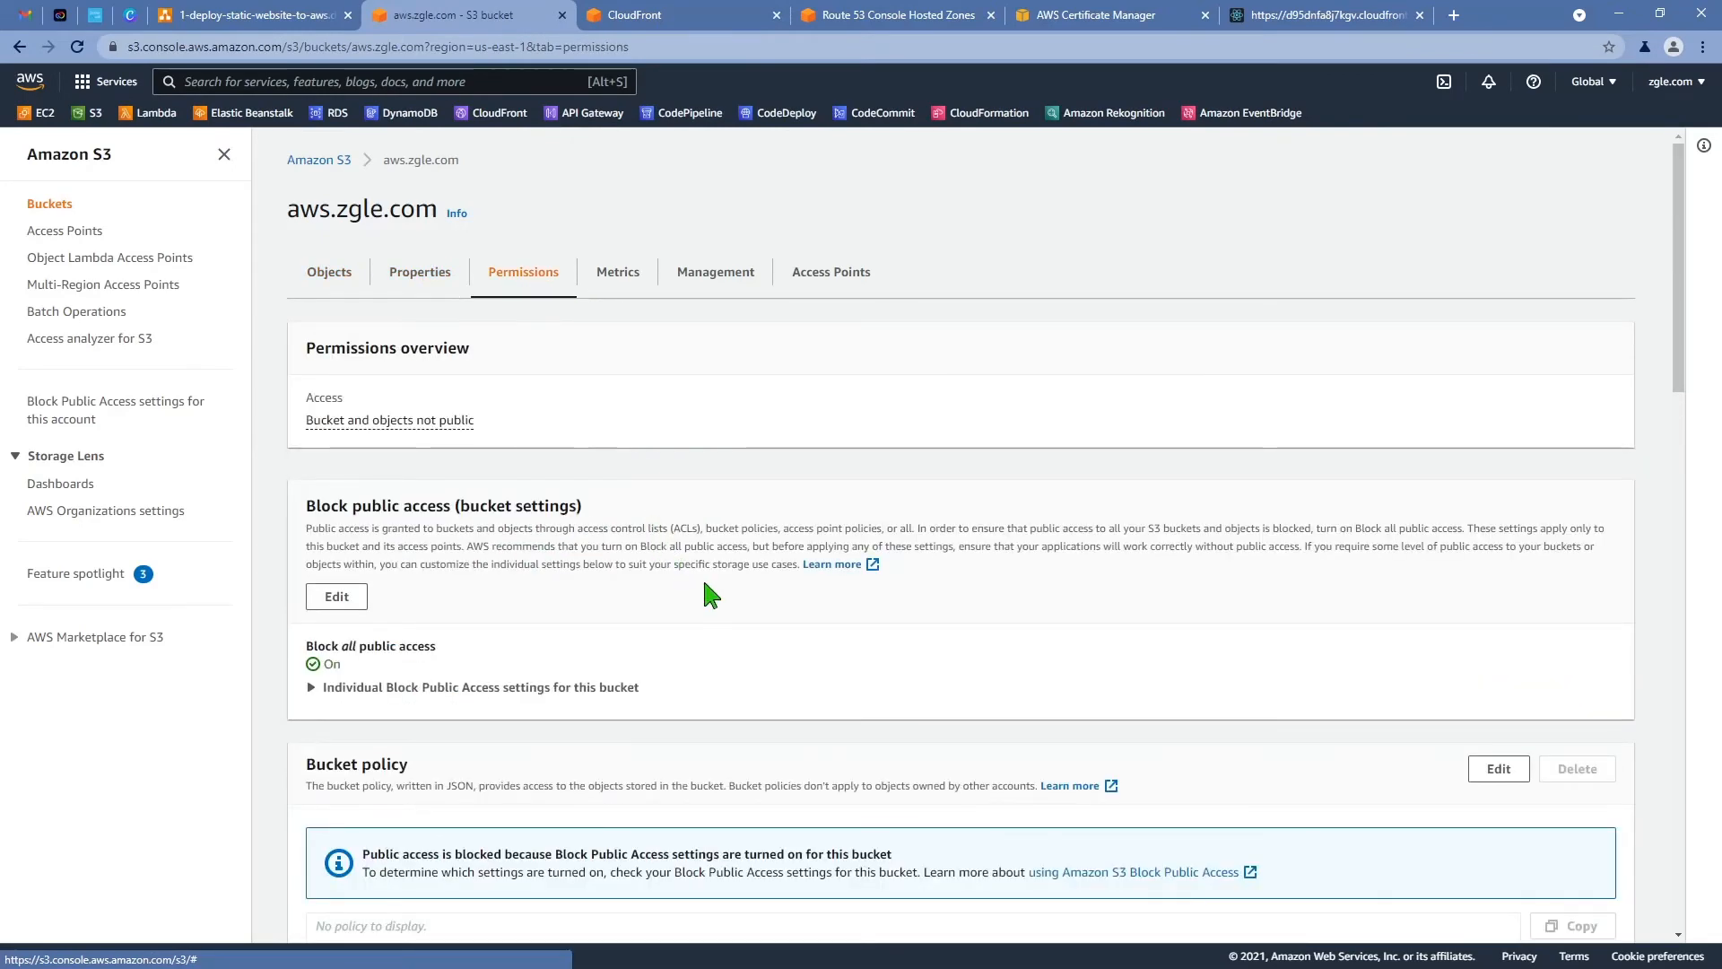
pyautogui.scroll(-5, 705, 592)
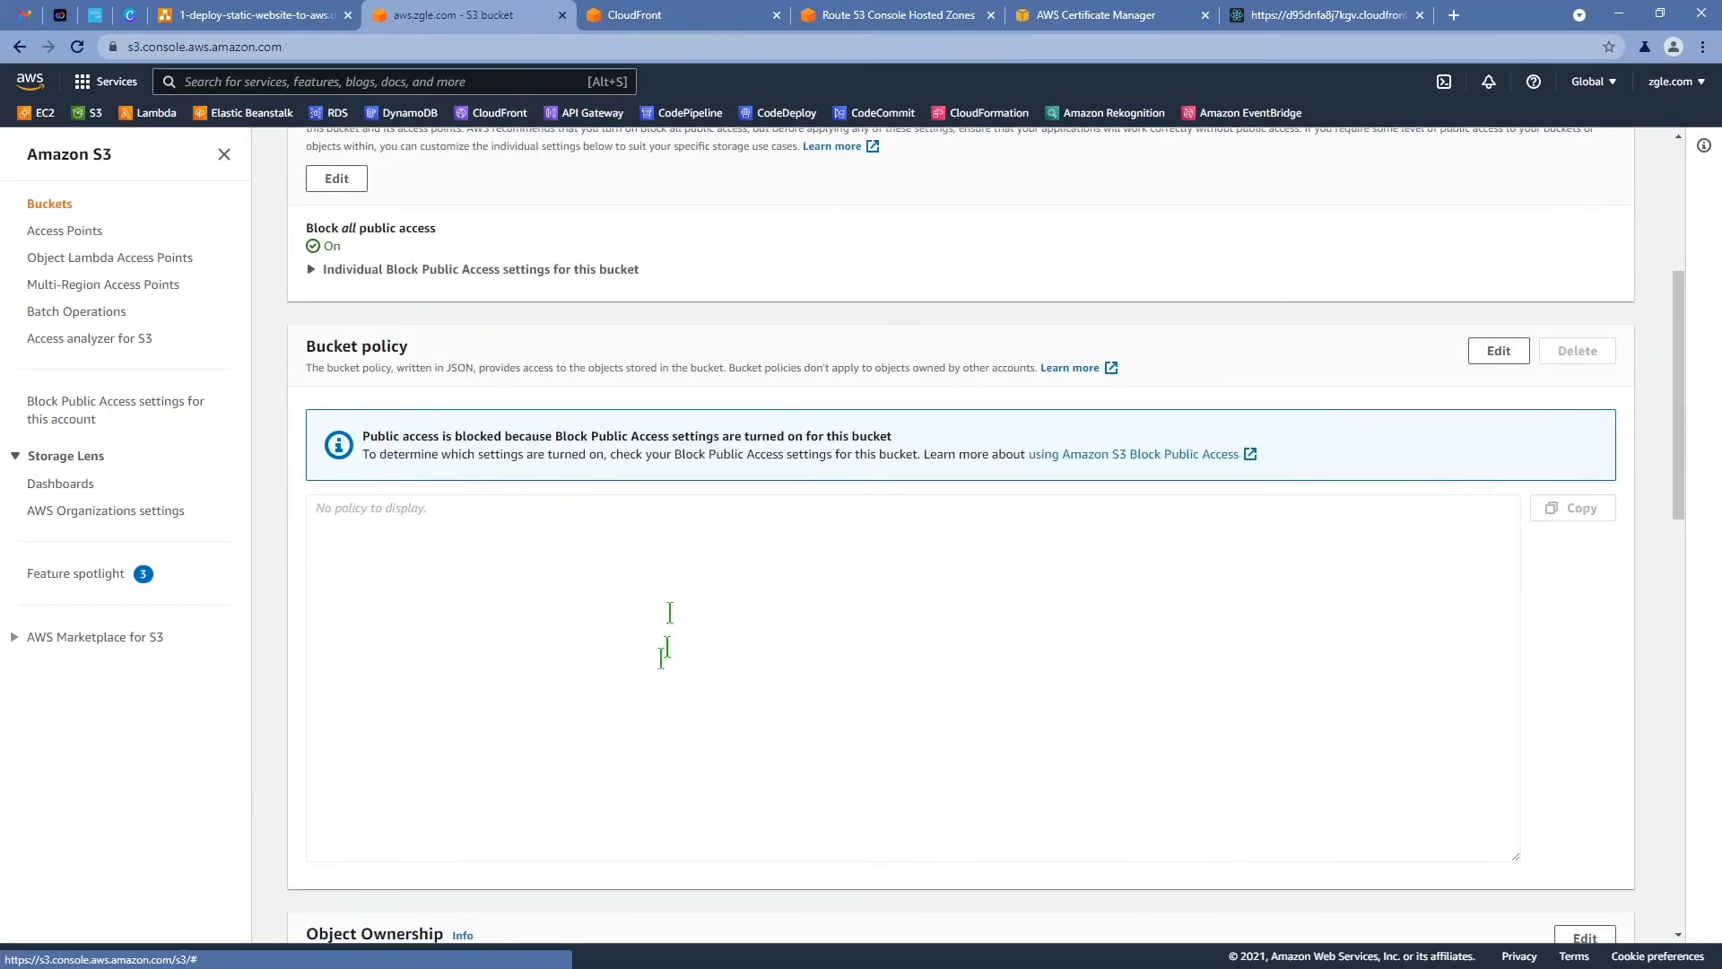
pyautogui.moveTo(321, 353); pyautogui.dragTo(563, 659)
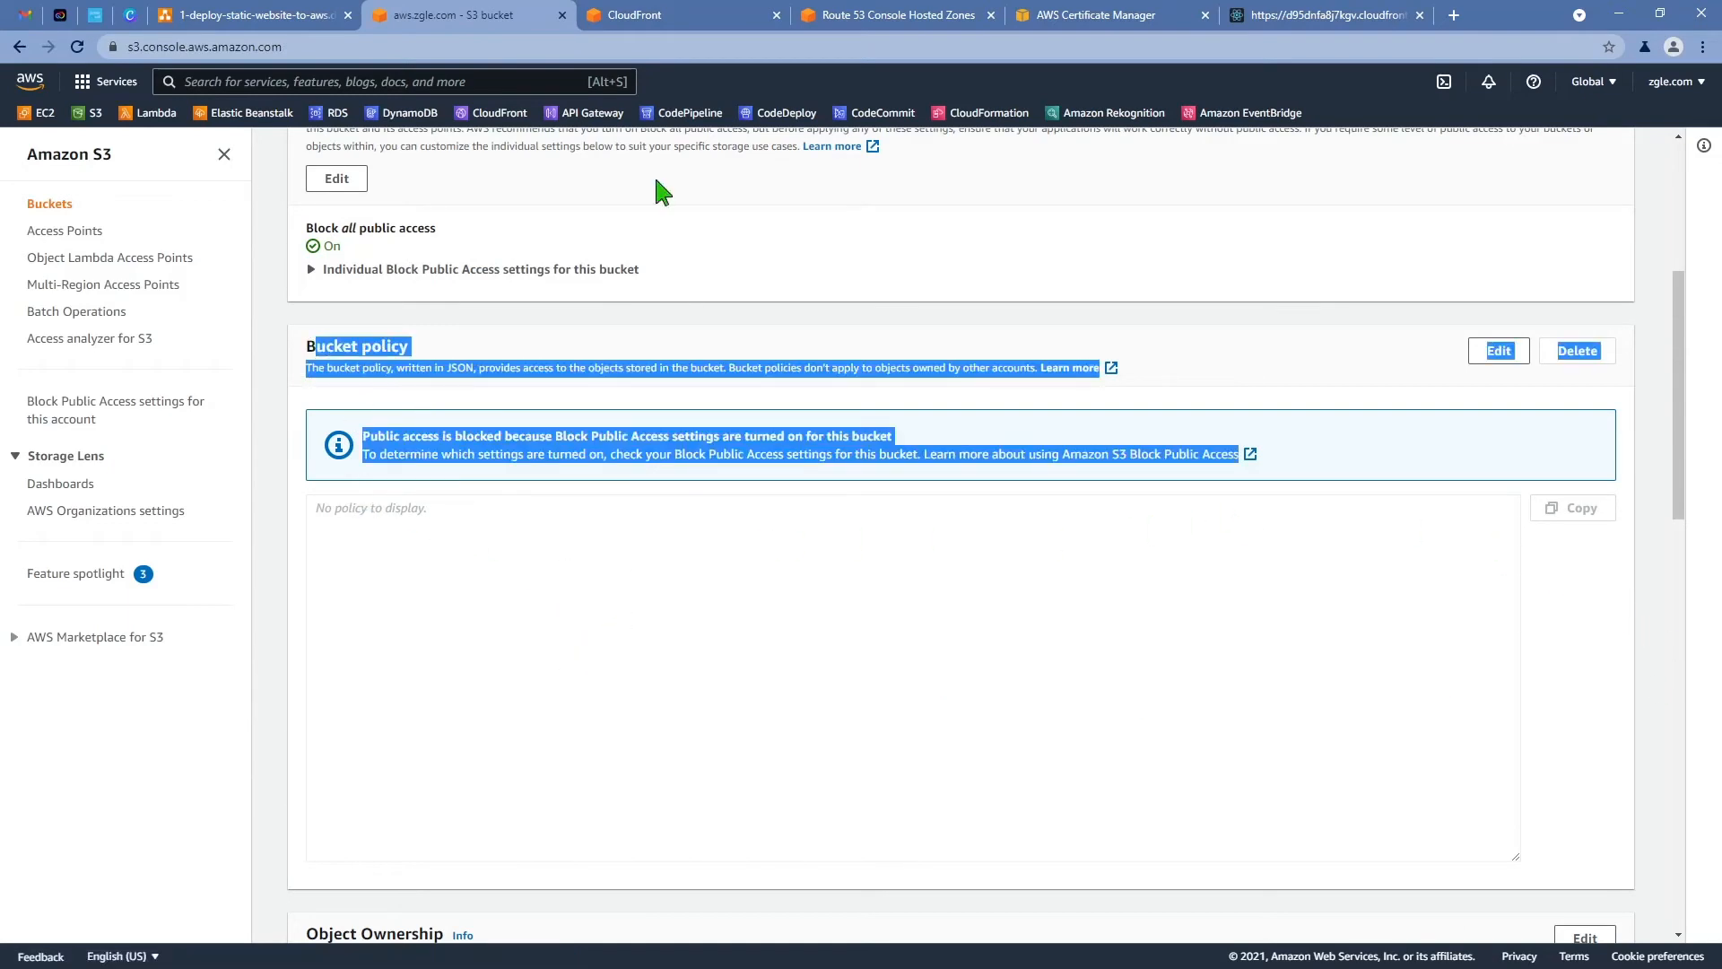
# - In the new CloudFront distribution, set the viewer protocol policy to Redirect HTTP to HTTPS
pyautogui.click(671, 16)
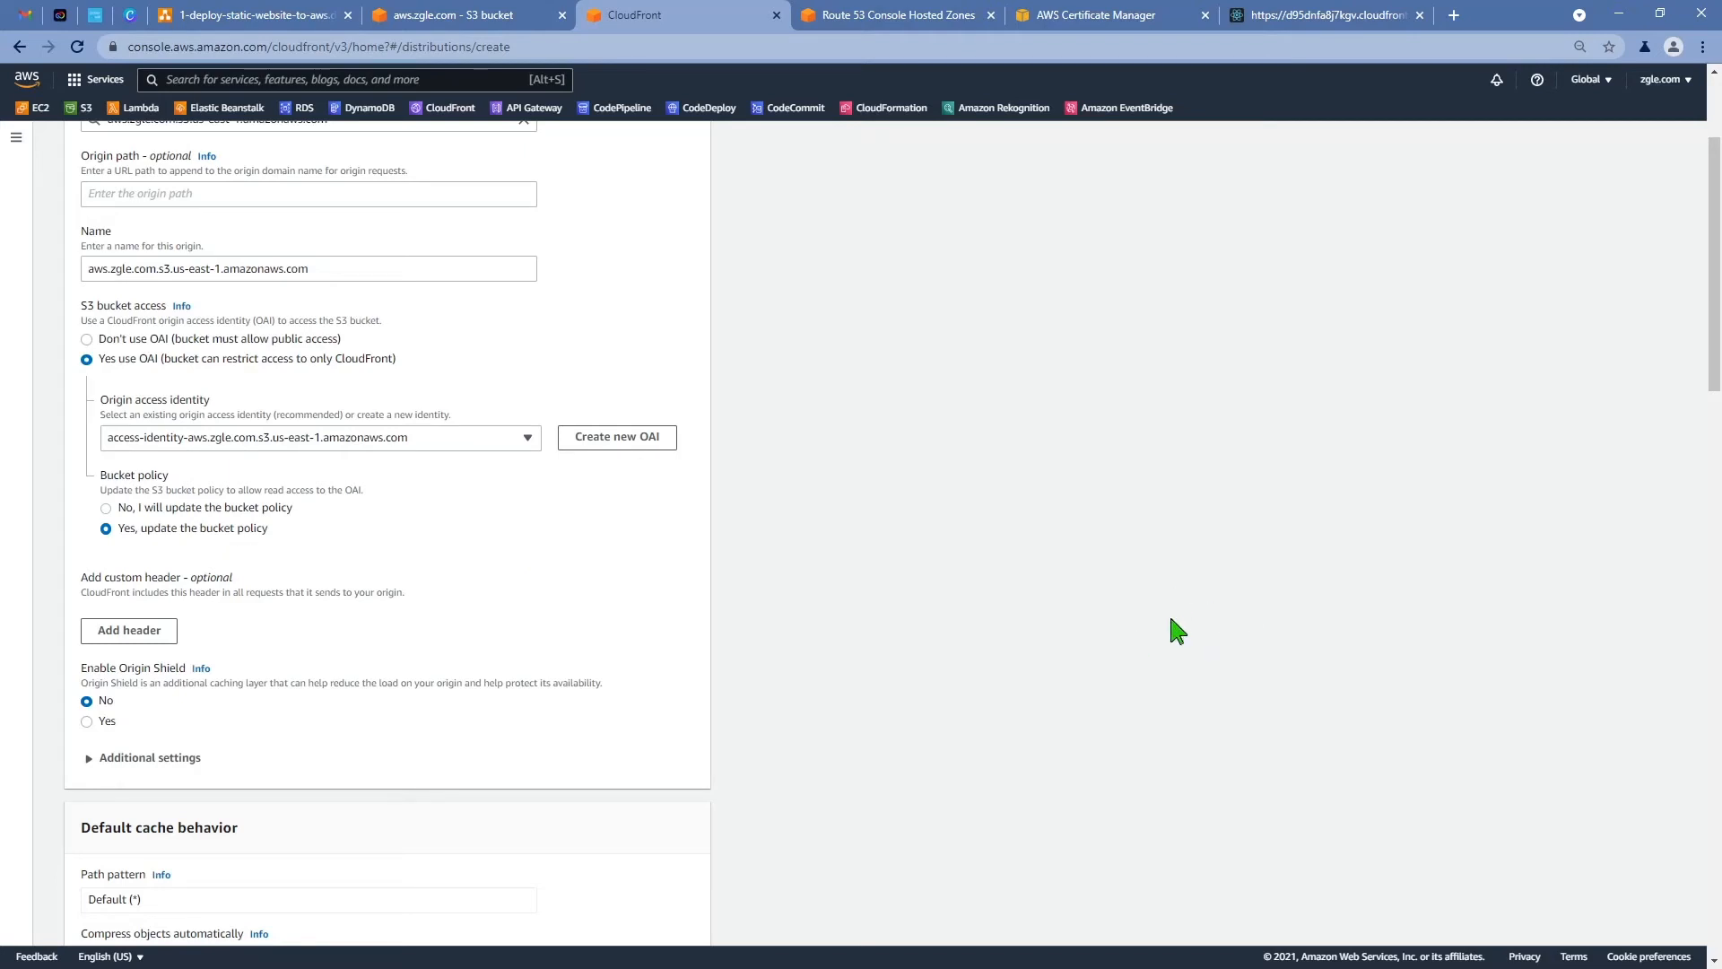
pyautogui.scroll(-2, 1176, 629)
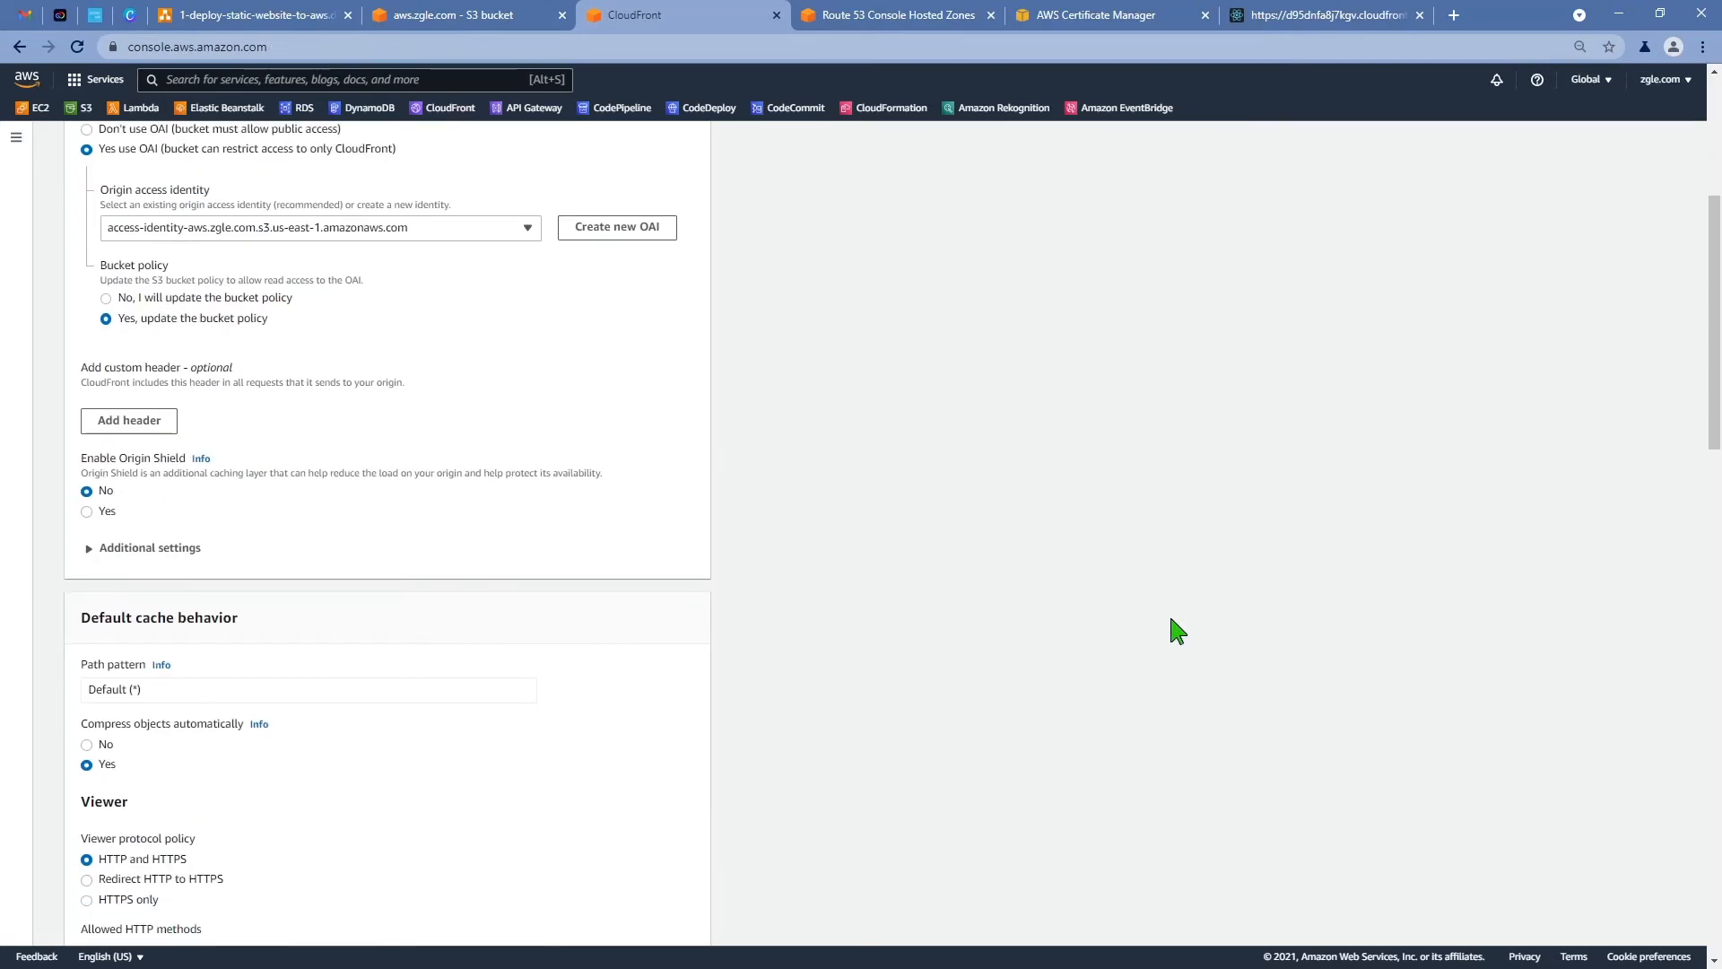
pyautogui.scroll(-2, 1177, 629)
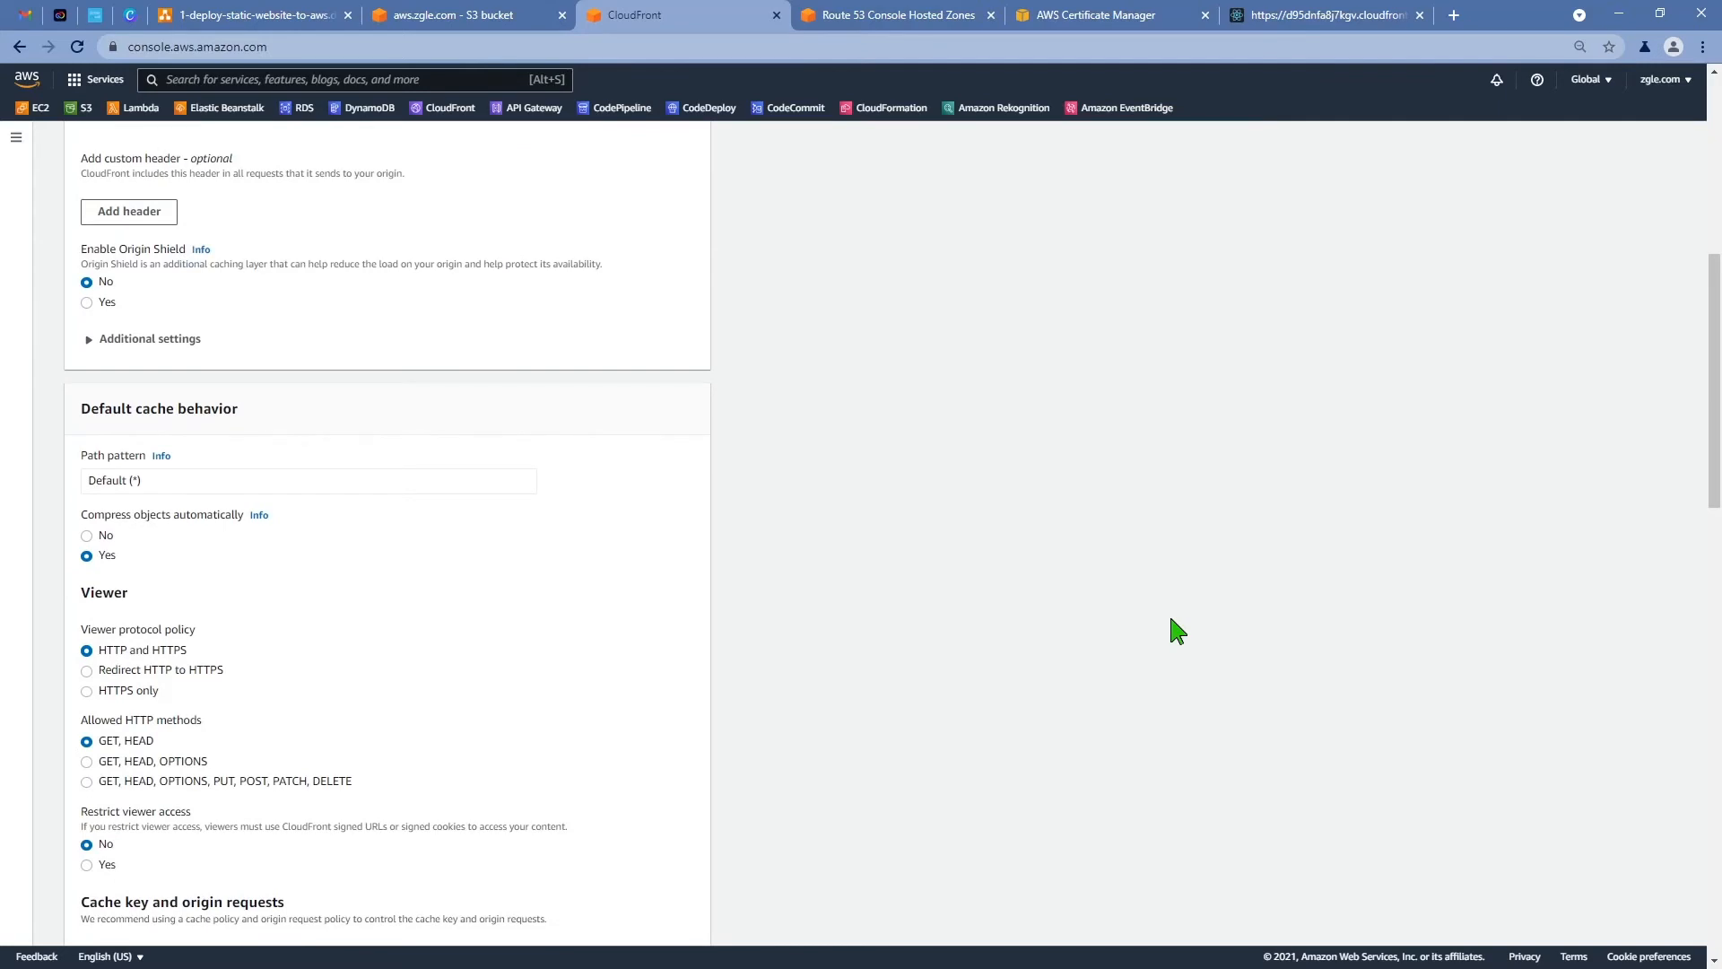
pyautogui.scroll(-2, 1176, 629)
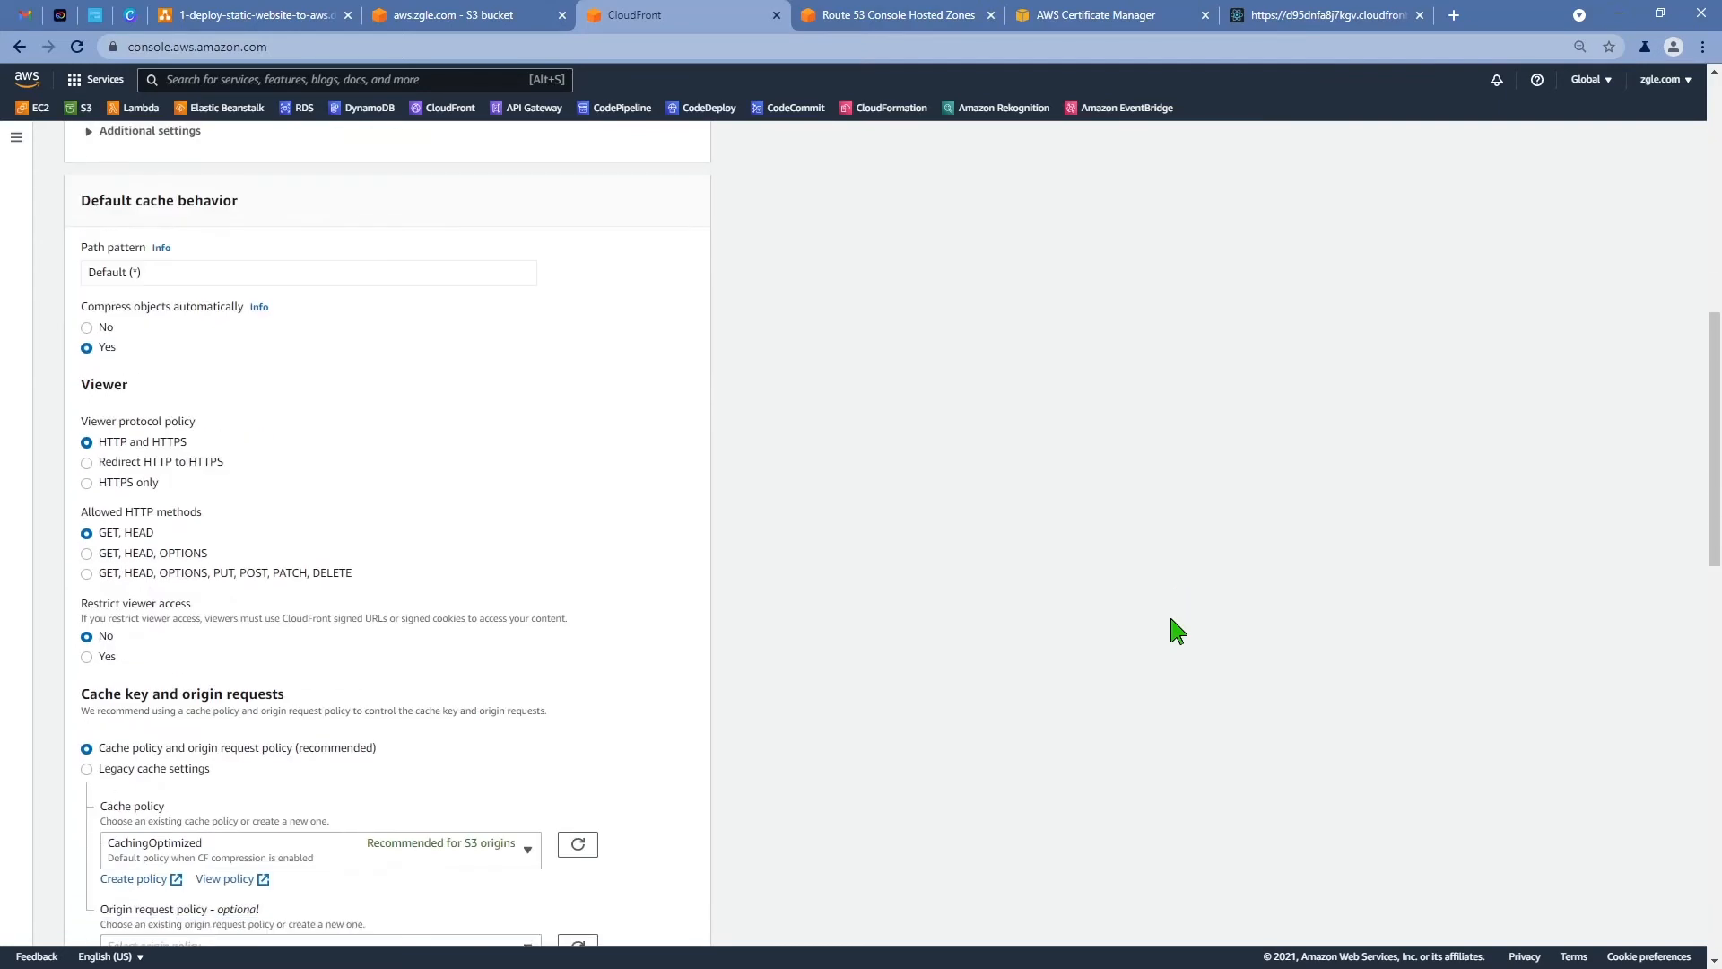
pyautogui.click(86, 462)
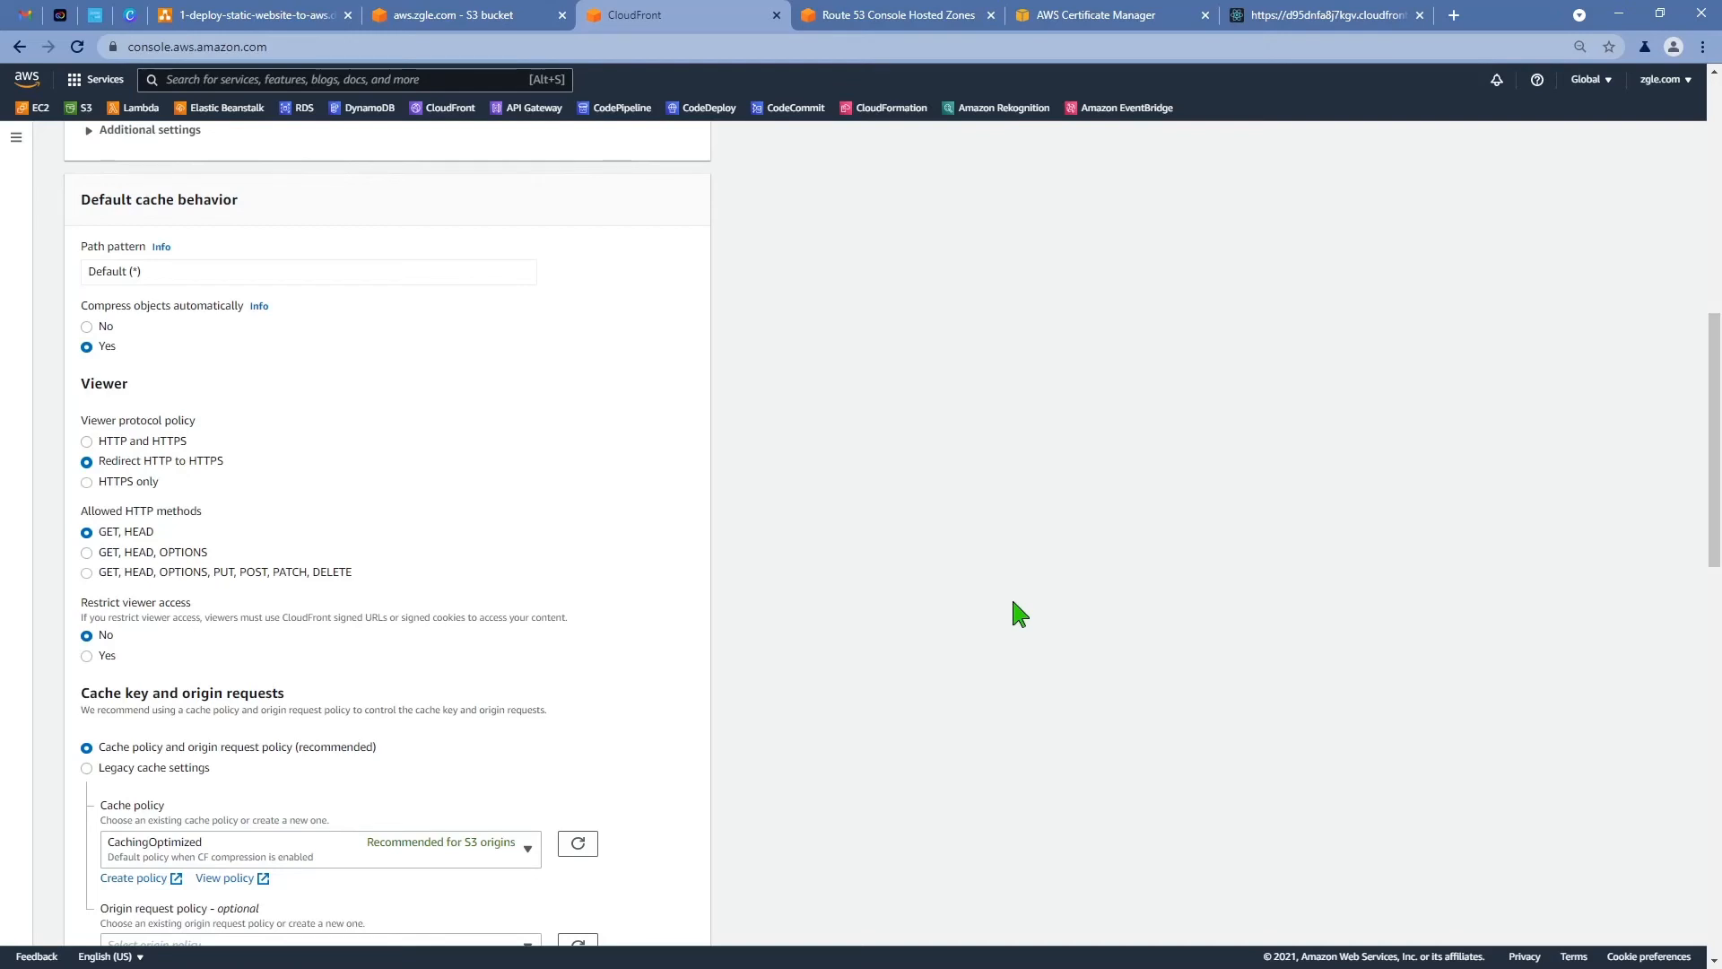
# - Add aws.zgle.com as the distribution's alternate domain name and choose the *.zgle.com custom SSL certificate
pyautogui.scroll(-2, 1013, 614)
pyautogui.scroll(-4, 1013, 603)
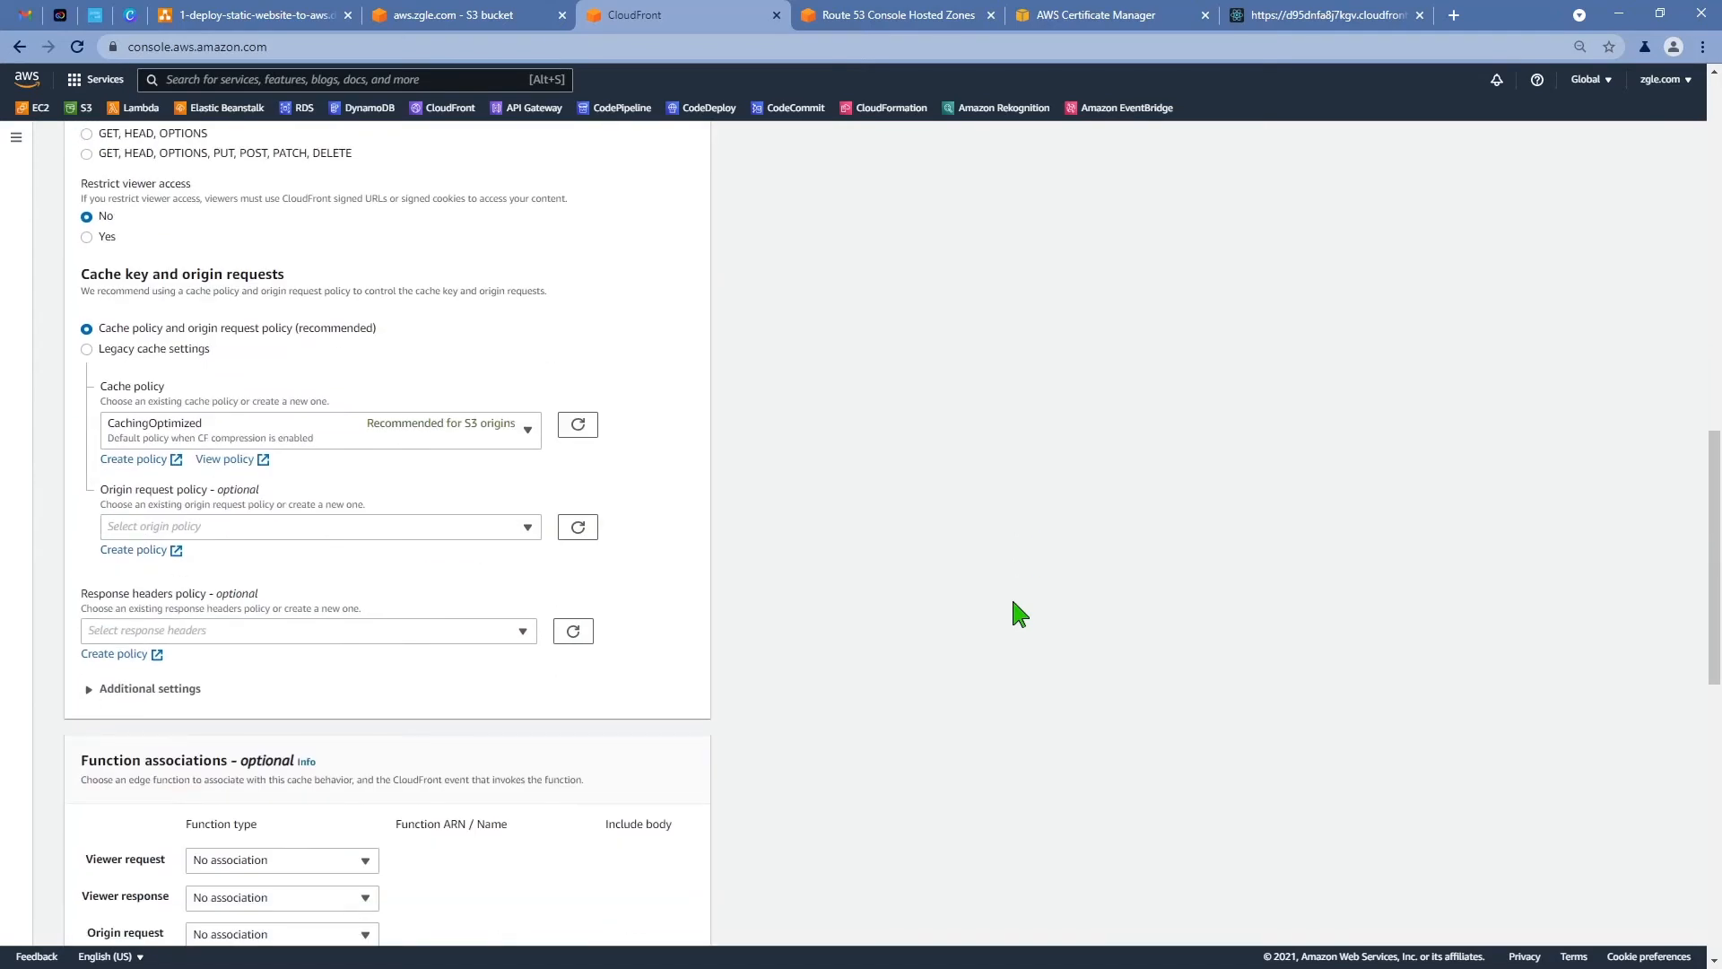
pyautogui.scroll(-4, 1012, 601)
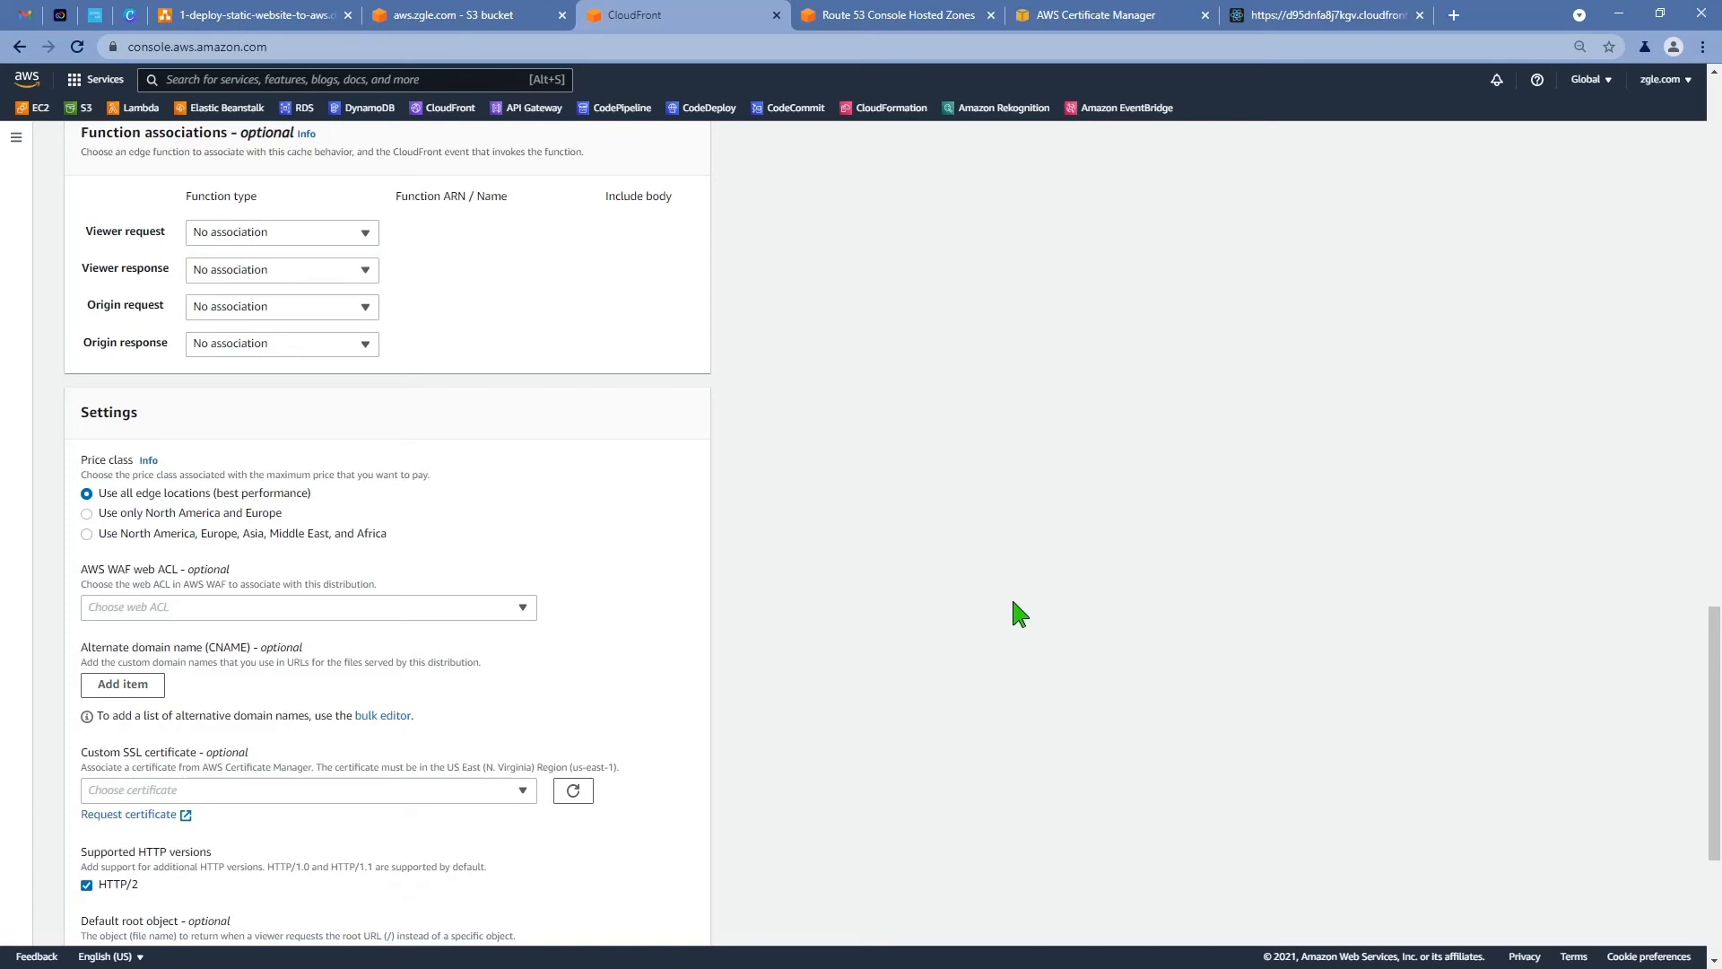
pyautogui.scroll(-2, 1013, 602)
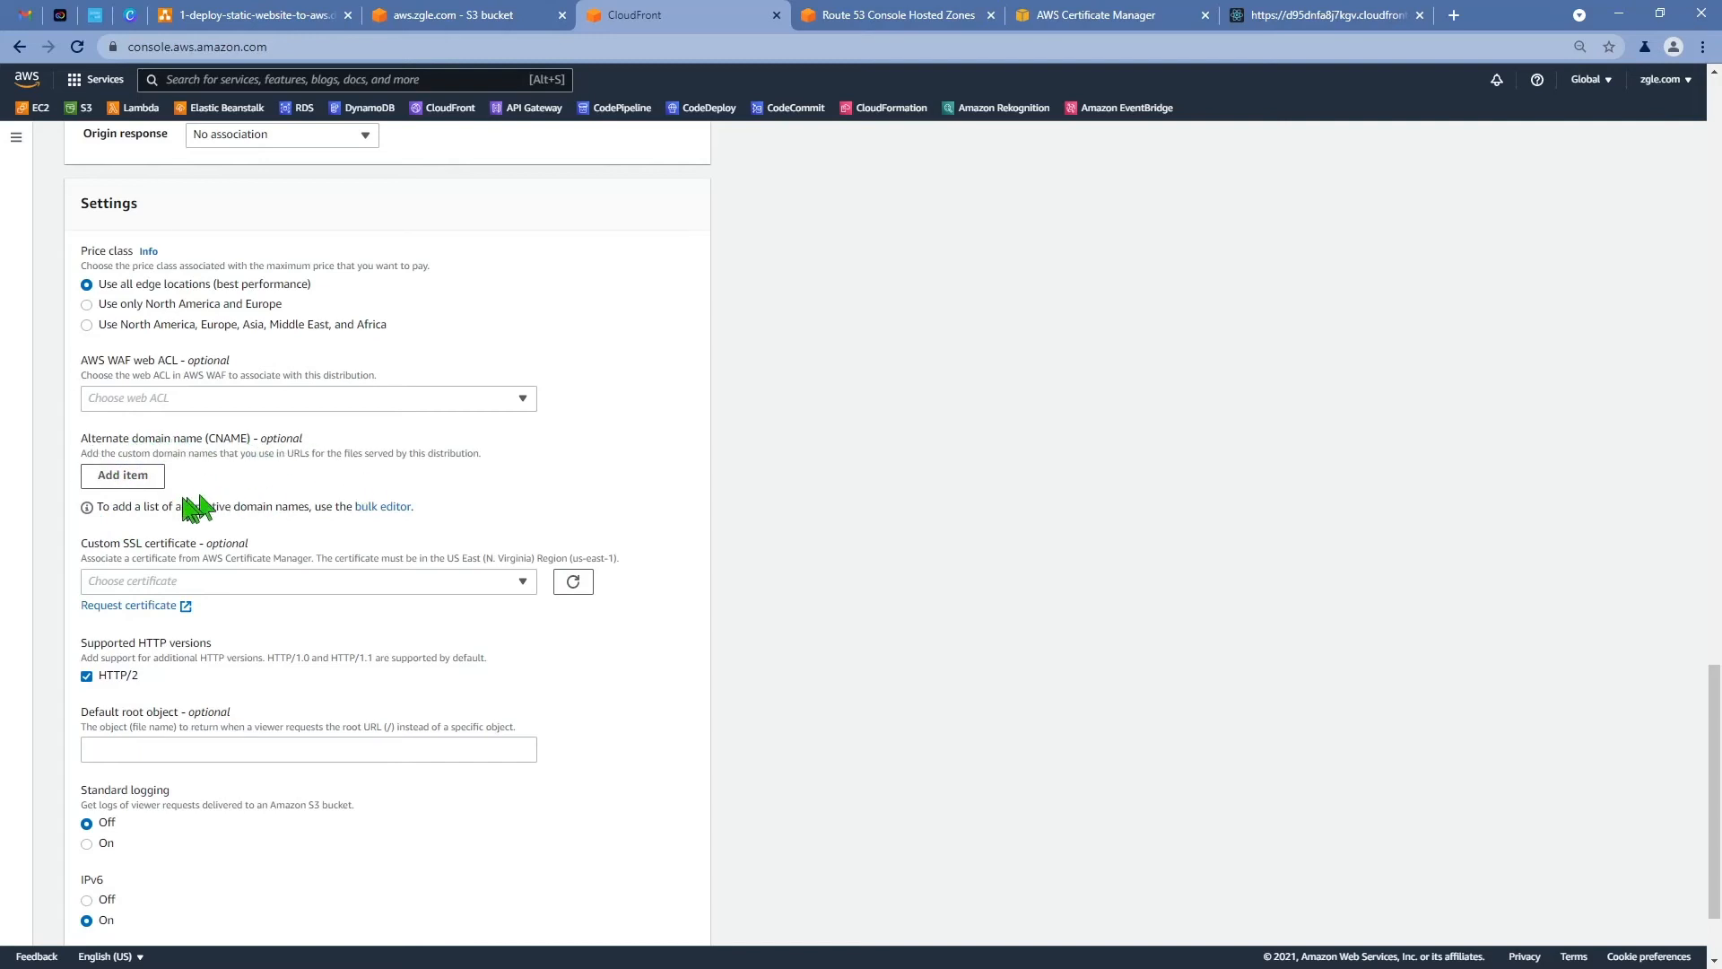
pyautogui.click(123, 476)
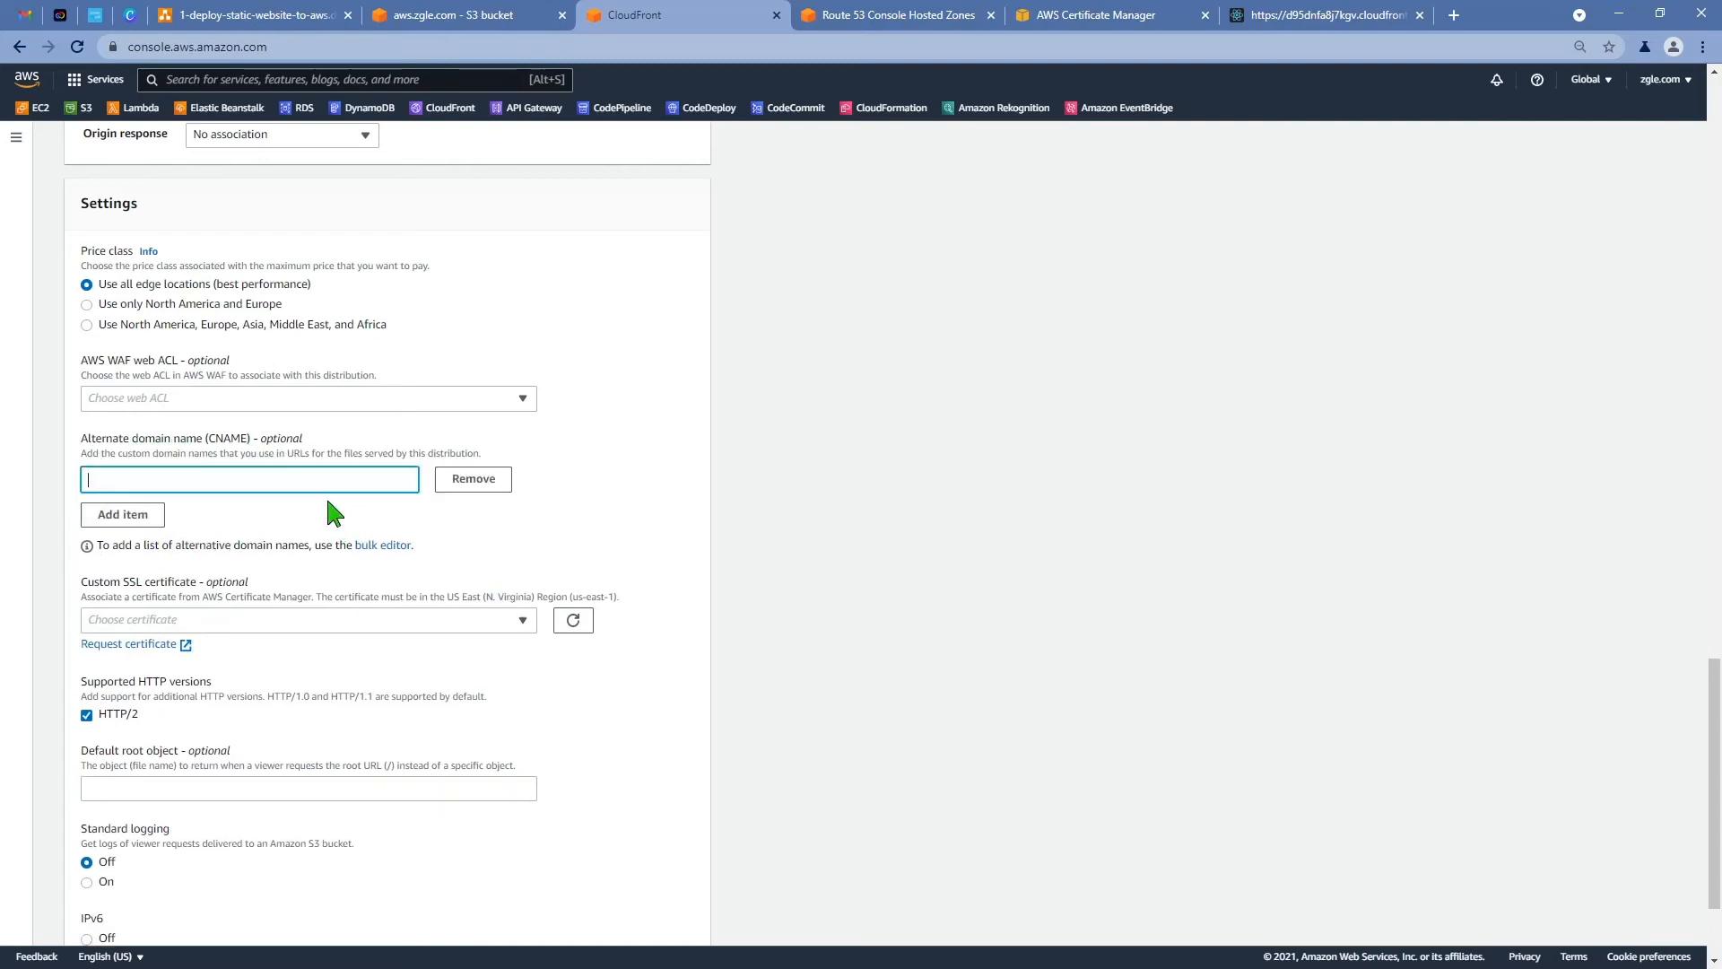
pyautogui.write('aws.zgle.com')
pyautogui.click(938, 767)
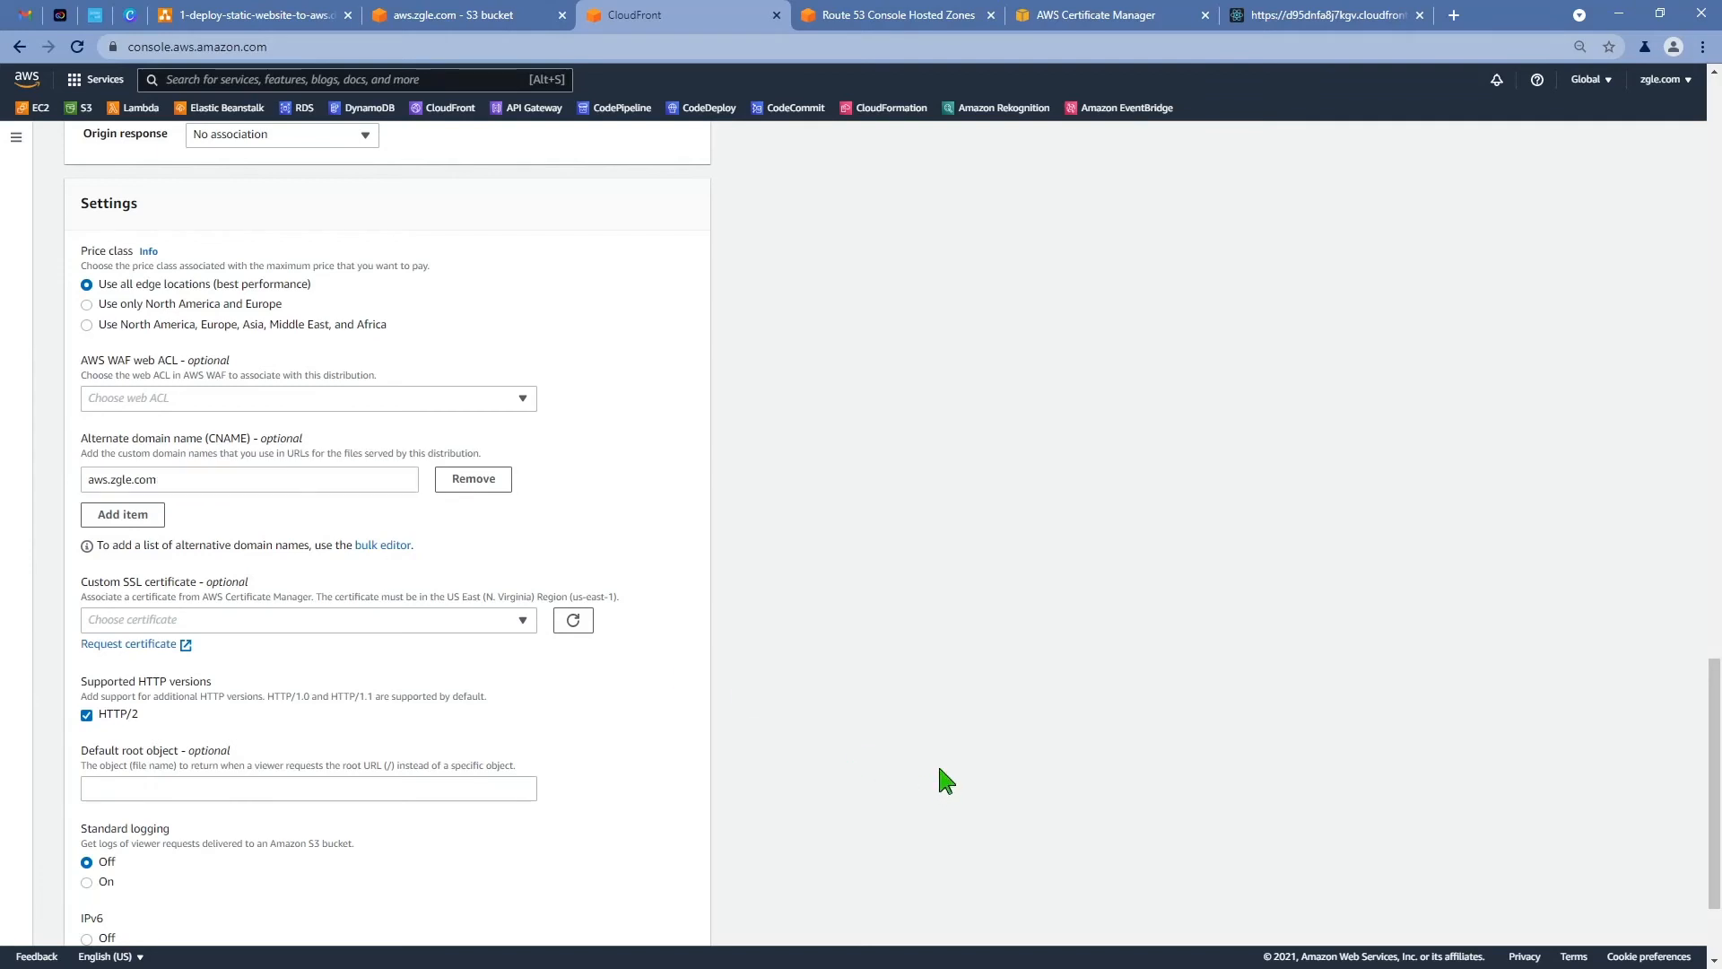
pyautogui.click(523, 623)
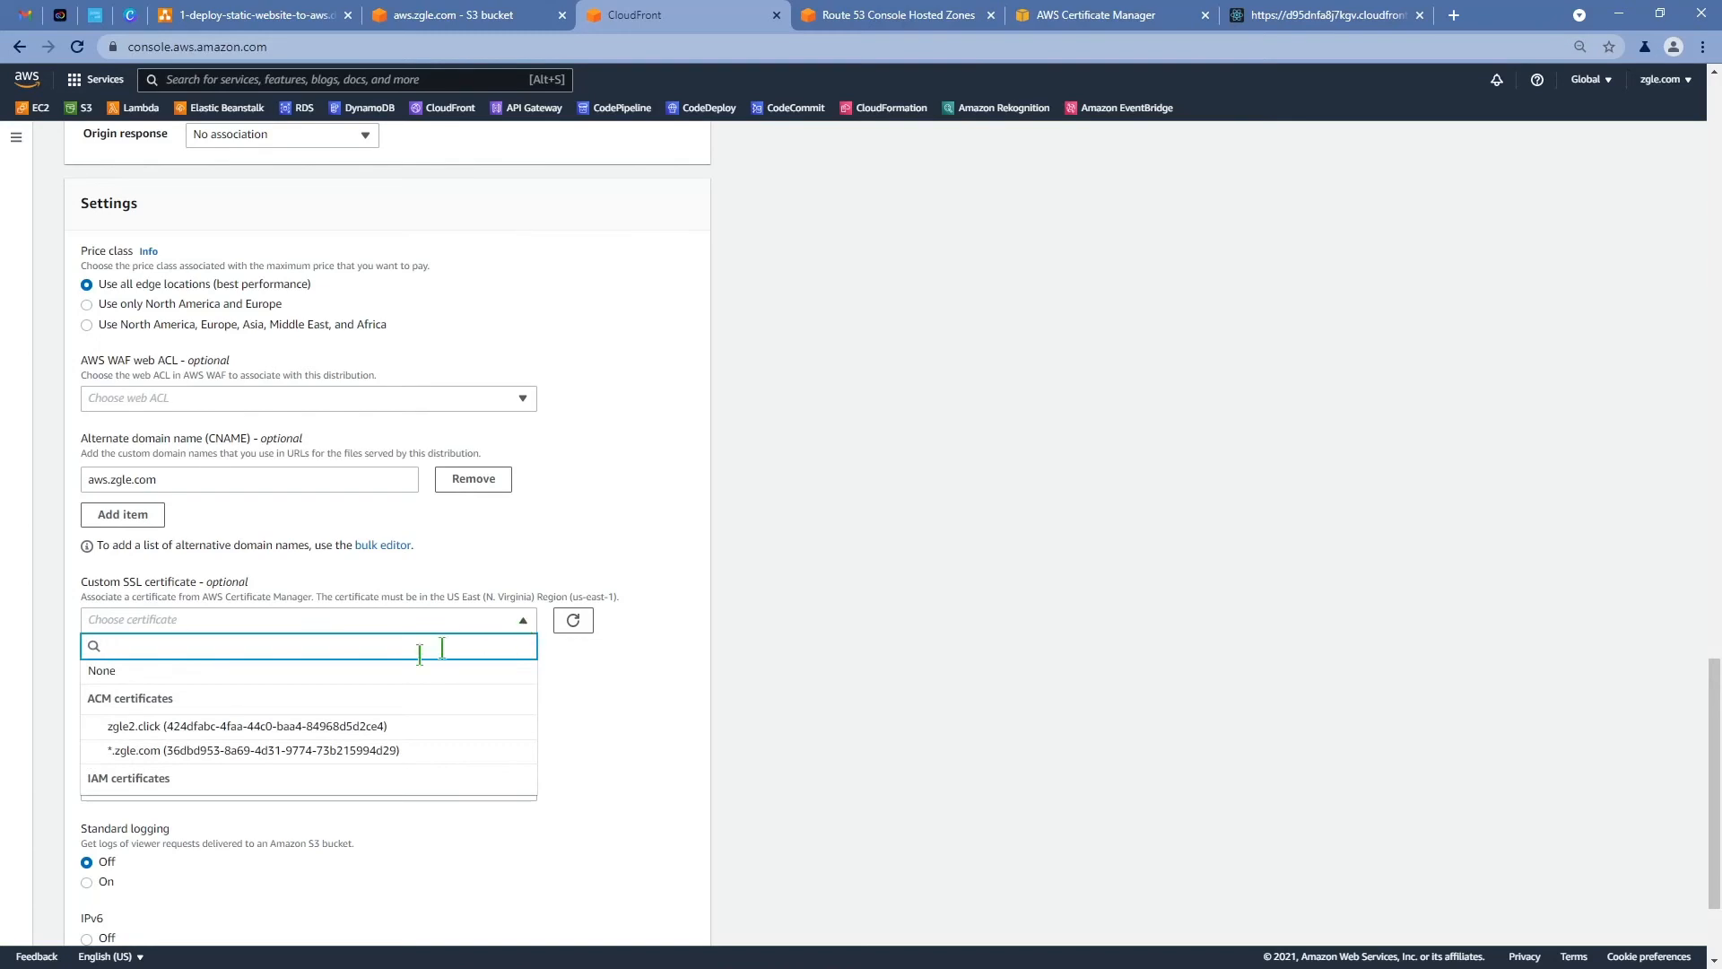
pyautogui.click(142, 751)
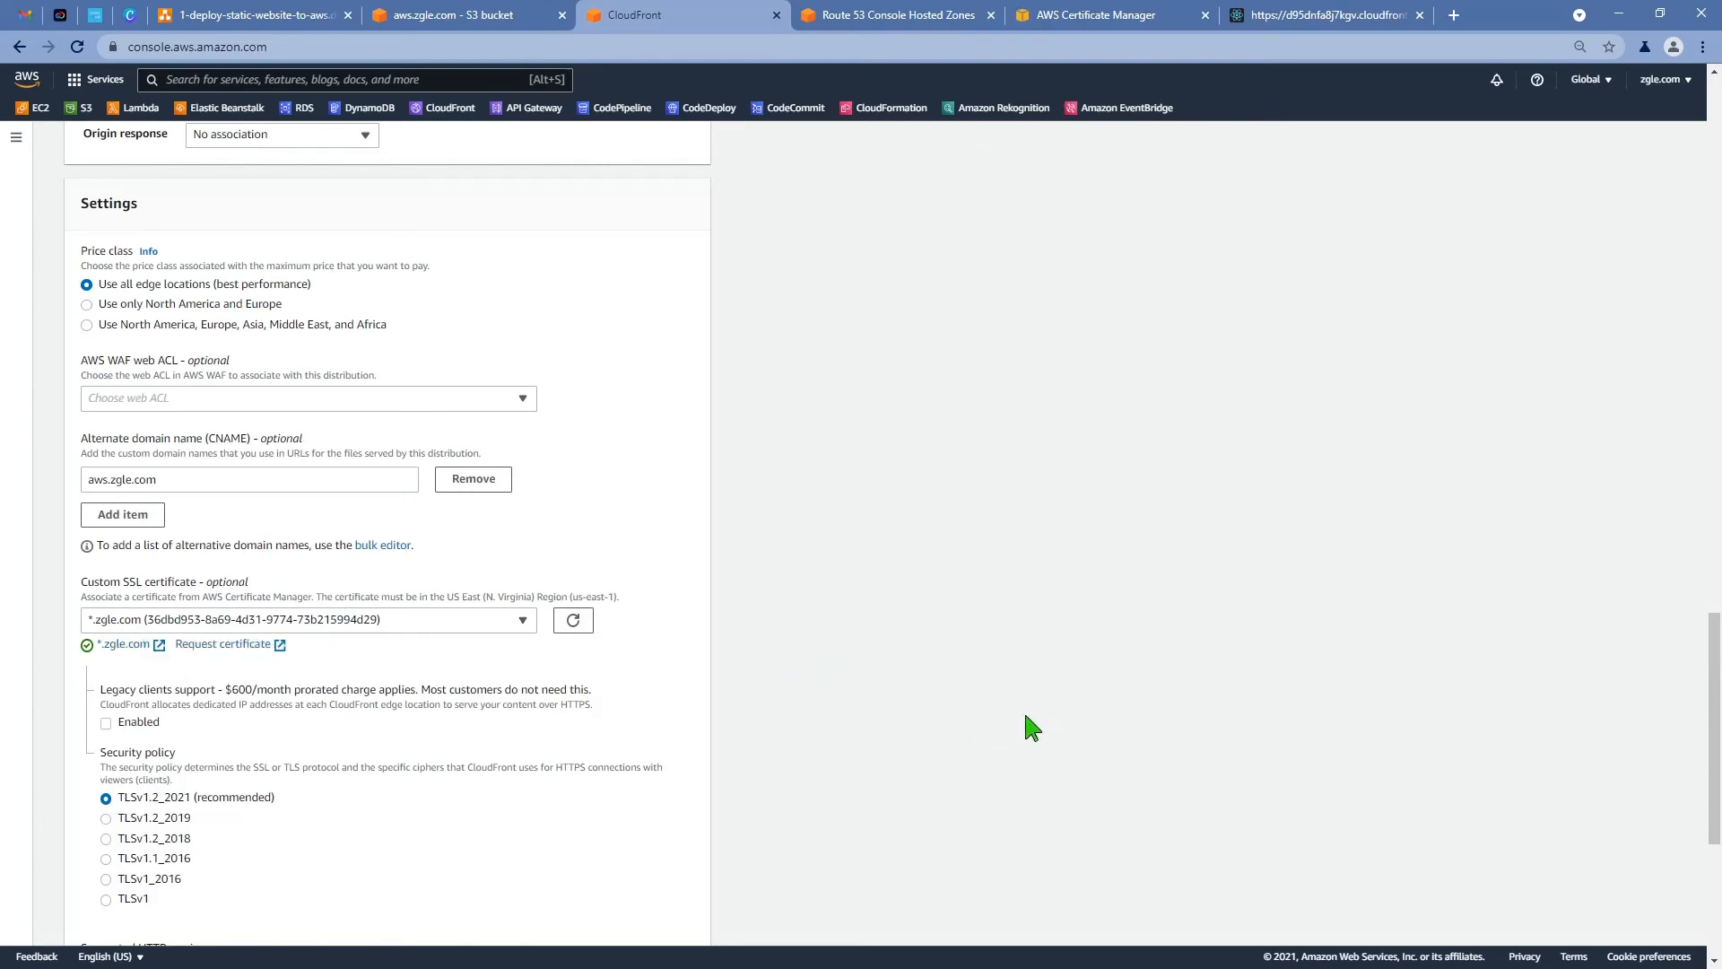
# - Set the default root object to index.html and create the distribution
pyautogui.scroll(-5, 1025, 716)
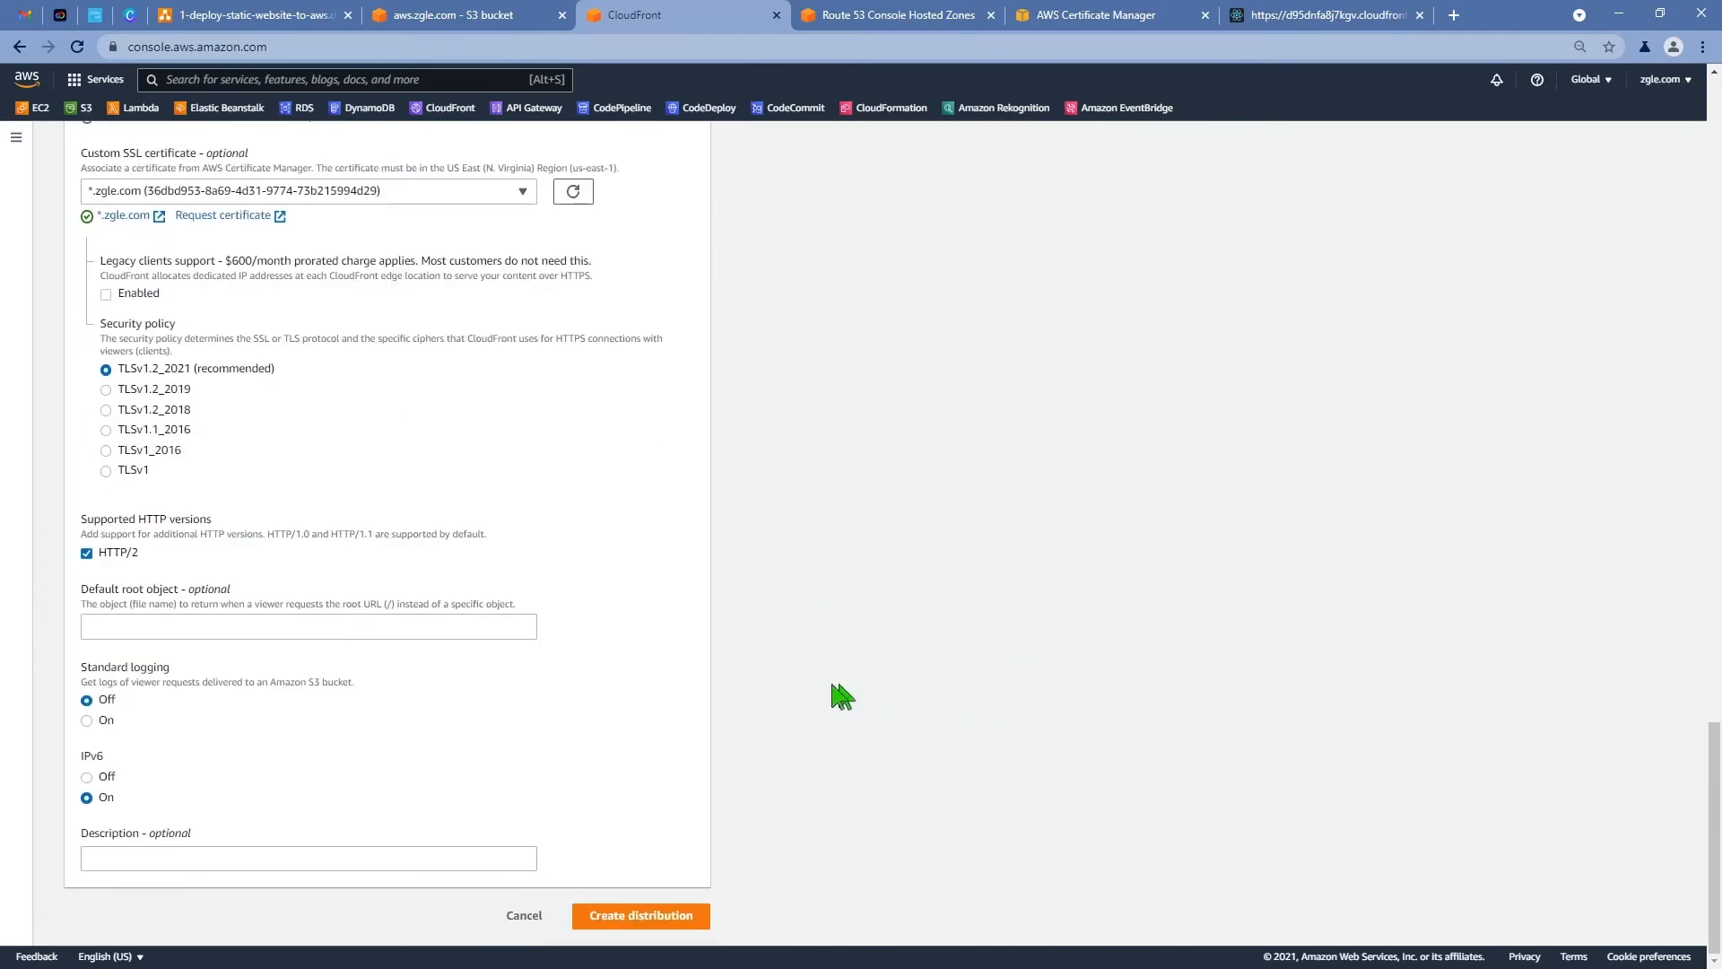
pyautogui.click(137, 628)
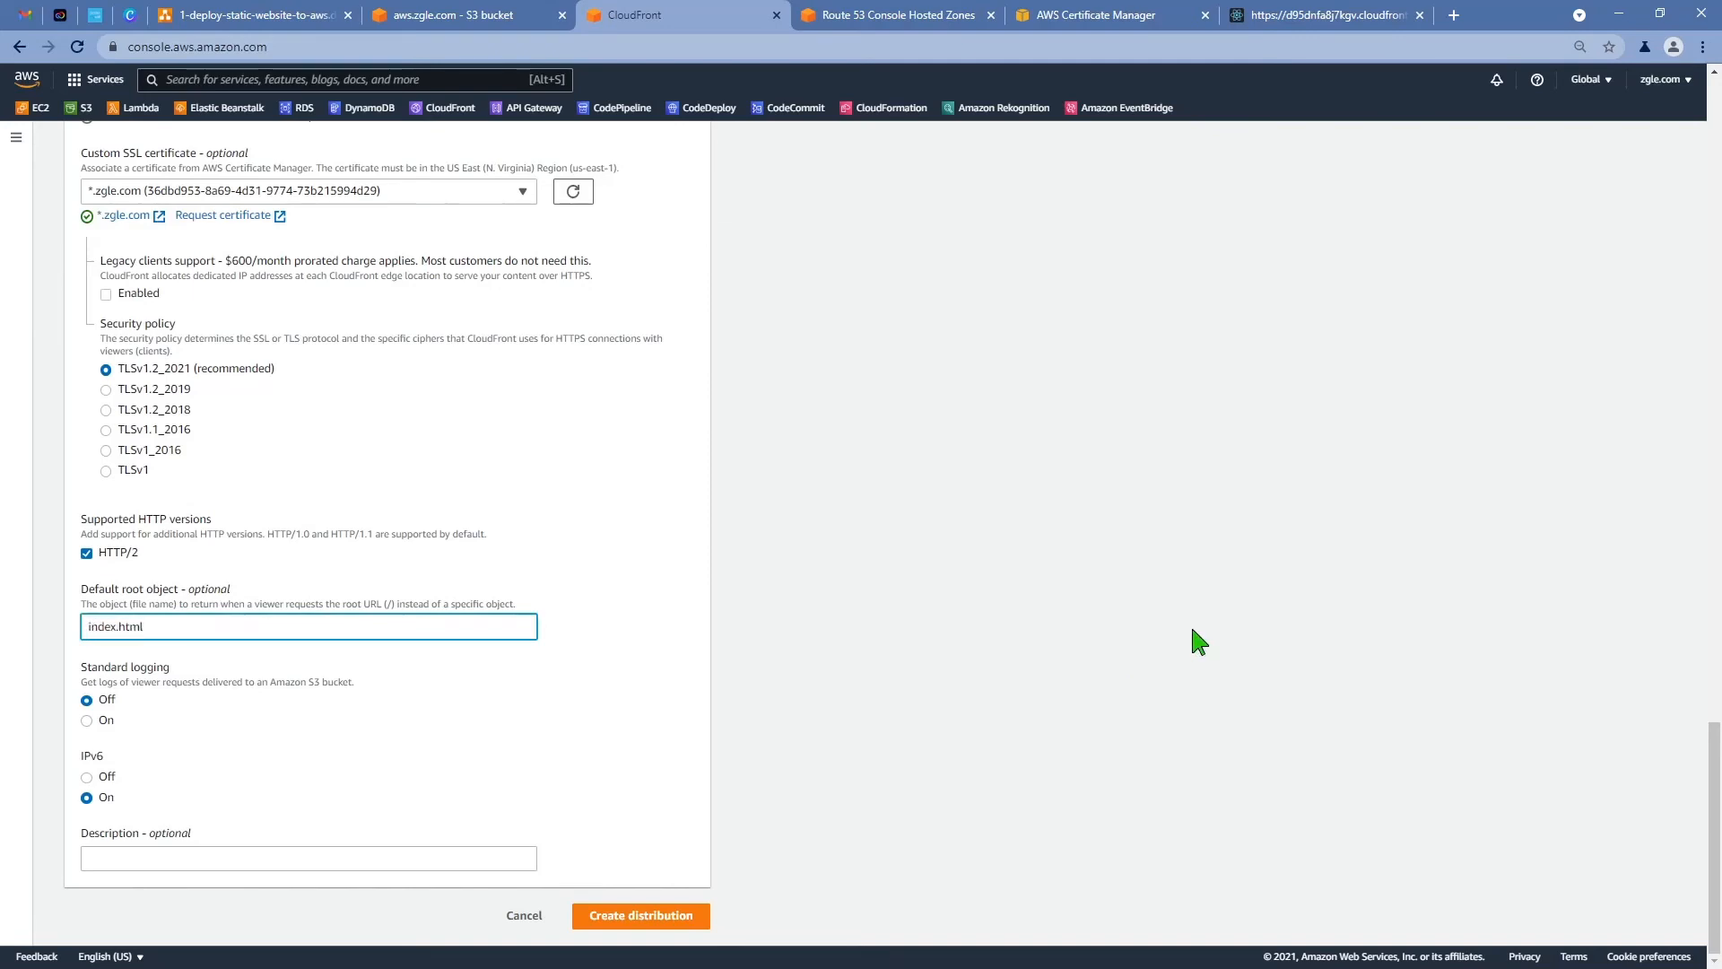
pyautogui.click(1048, 773)
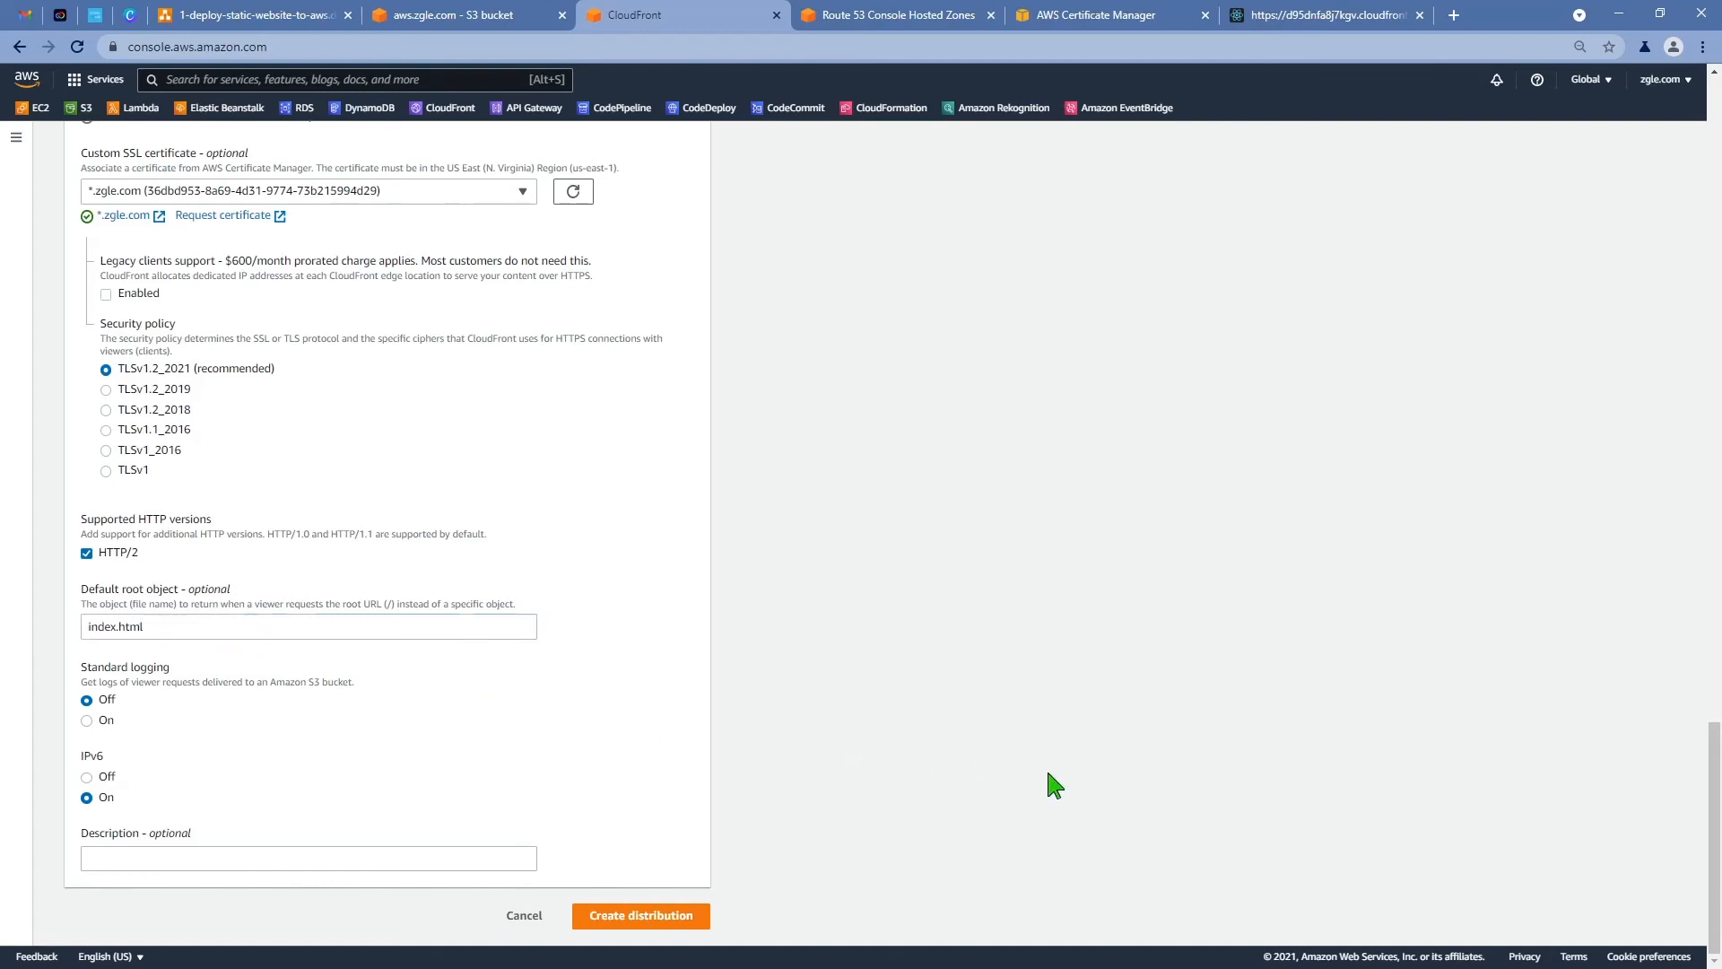
pyautogui.click(691, 916)
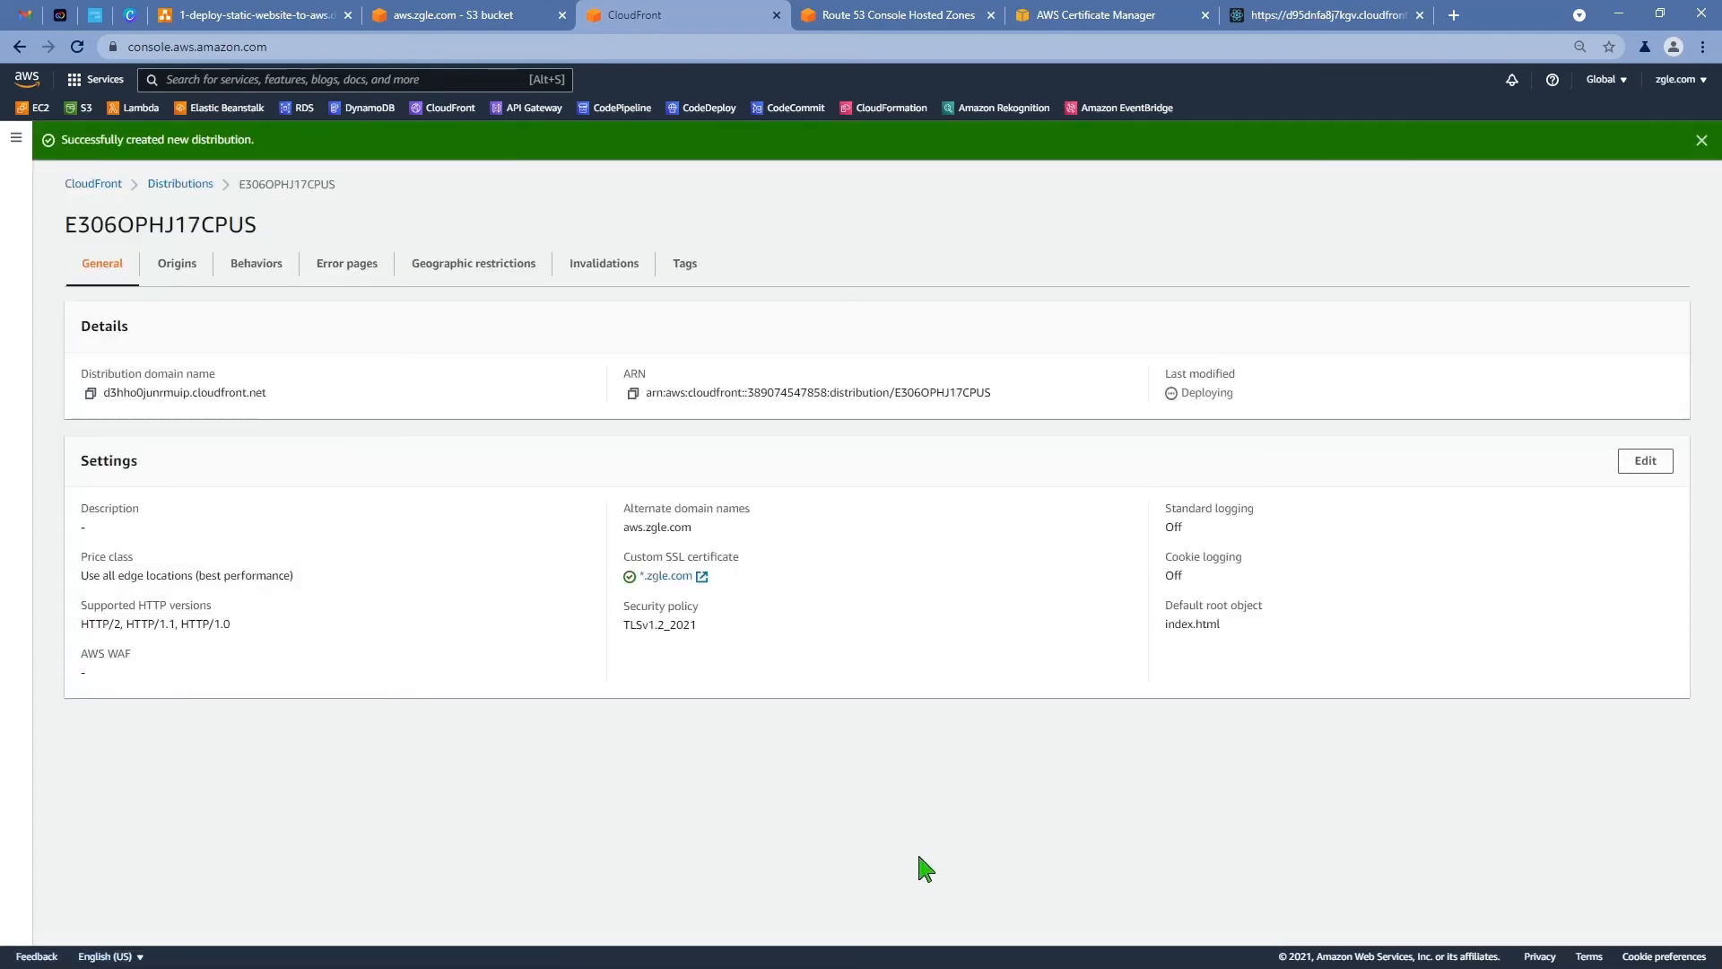
# - Check the distribution's deployment status, then copy its domain name and open it over https in a new browser tab
pyautogui.moveTo(1237, 393); pyautogui.dragTo(1159, 394)
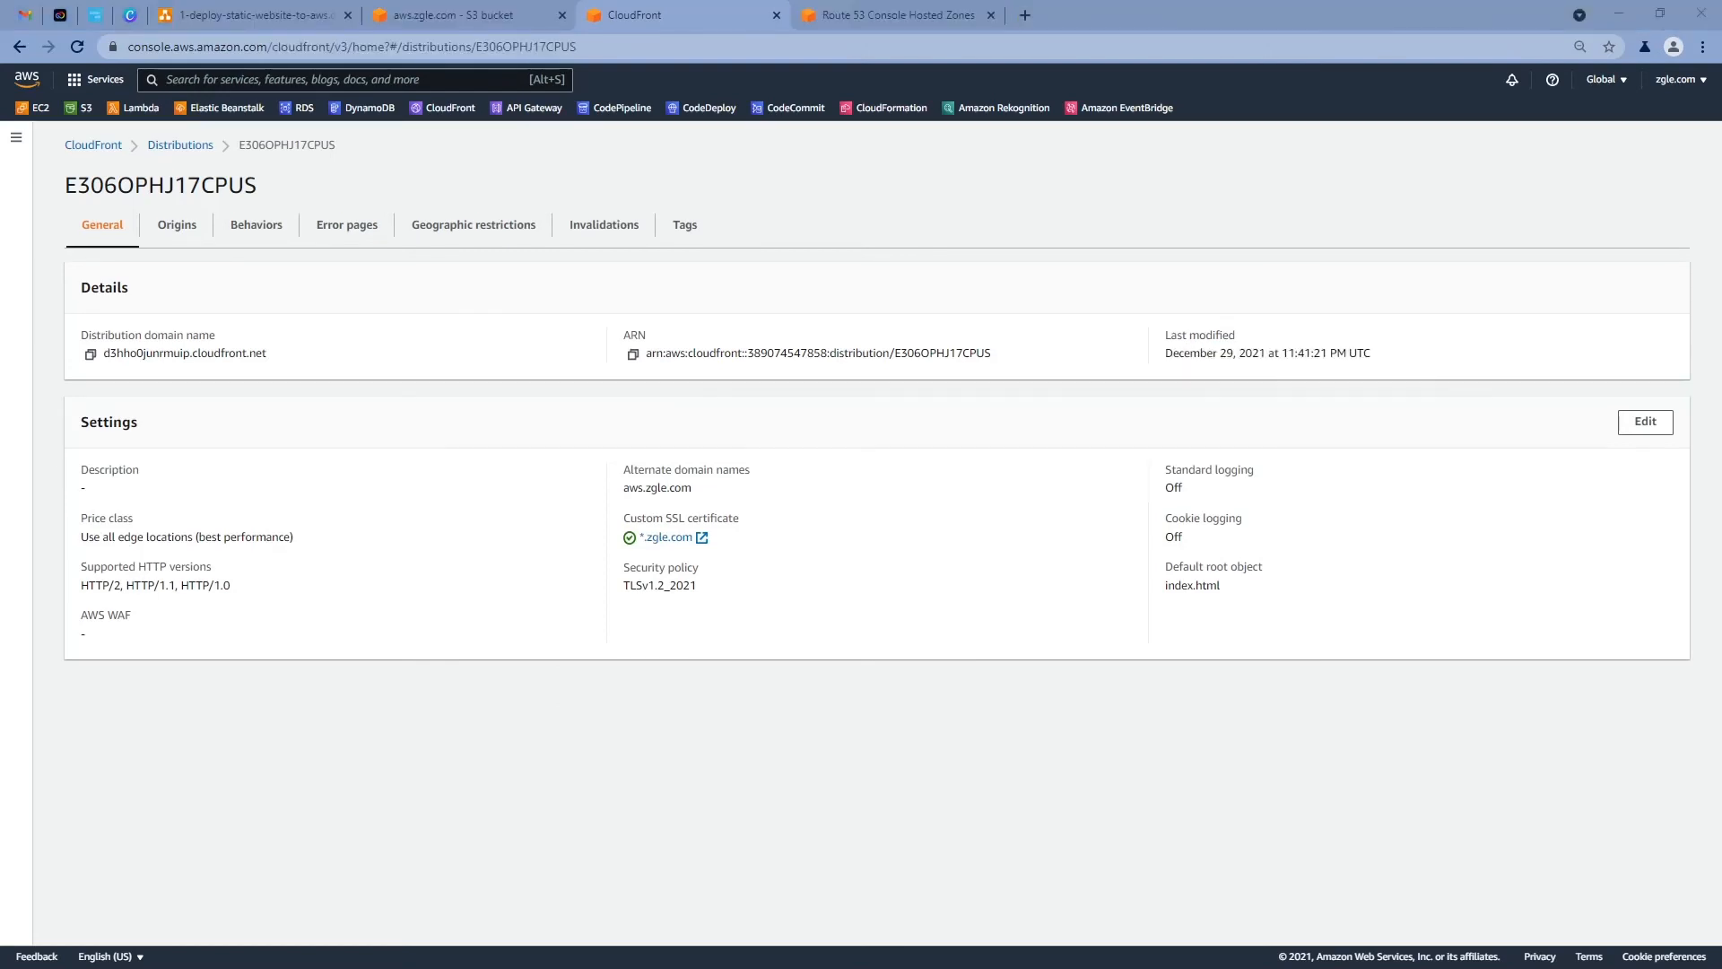
pyautogui.moveTo(1164, 339); pyautogui.dragTo(1383, 370)
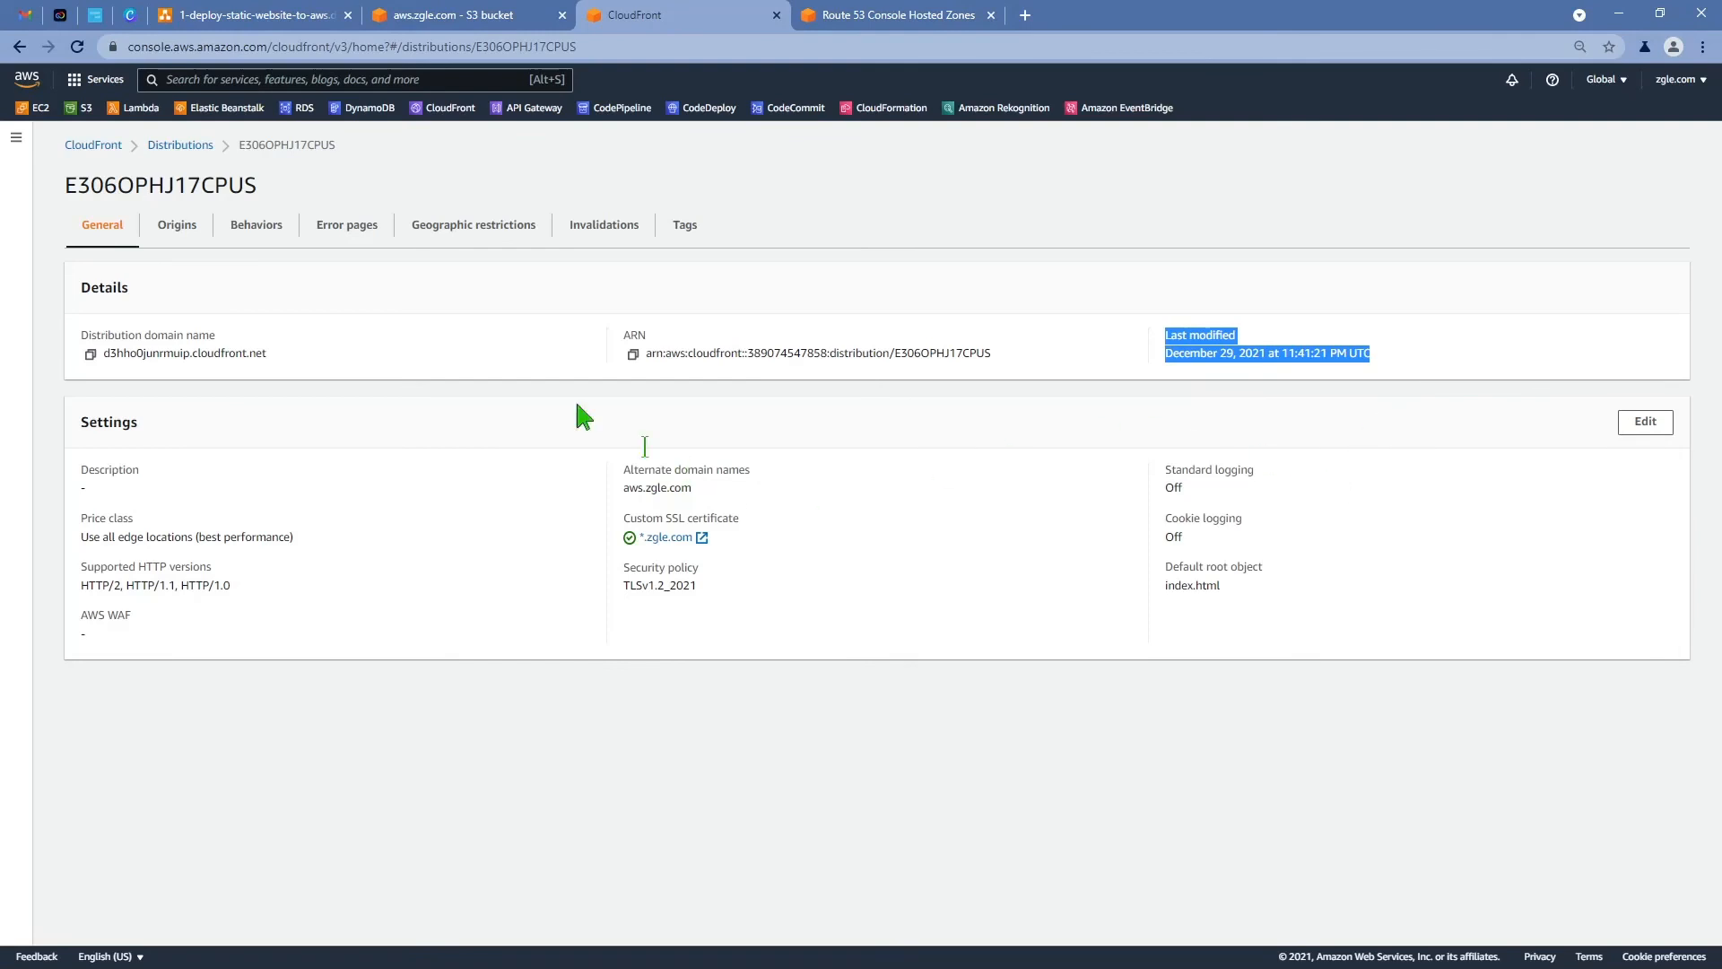
pyautogui.click(92, 355)
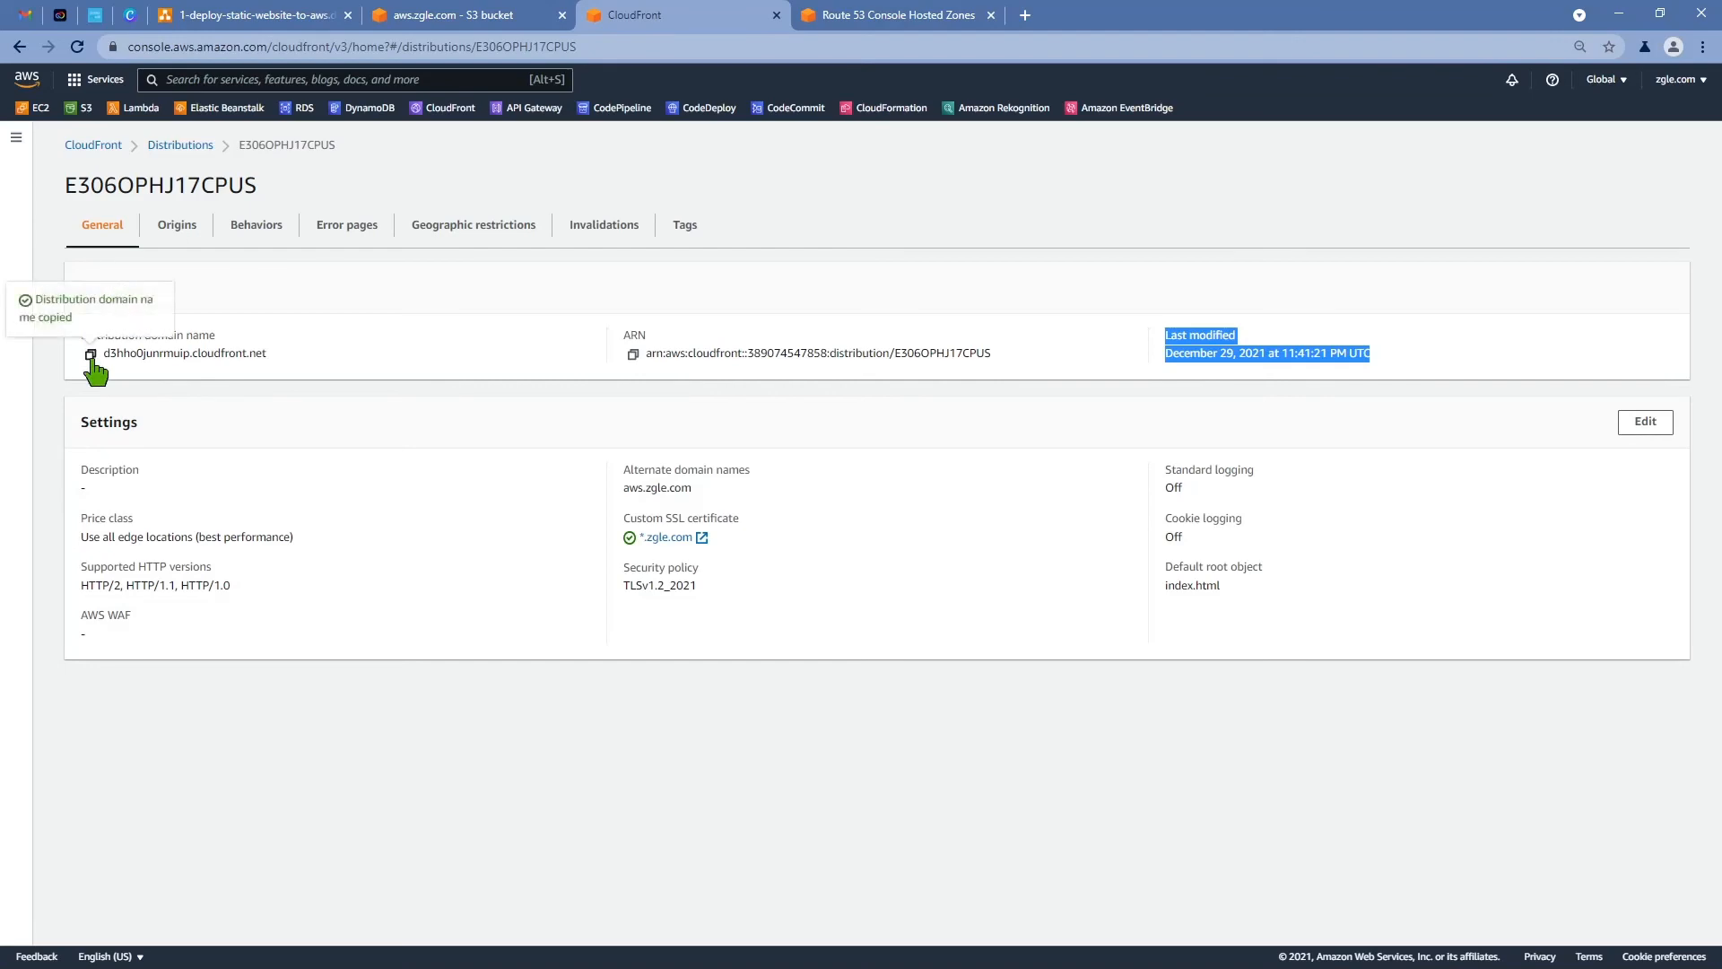
pyautogui.click(1025, 16)
pyautogui.hotkey('ctrl', 'v')
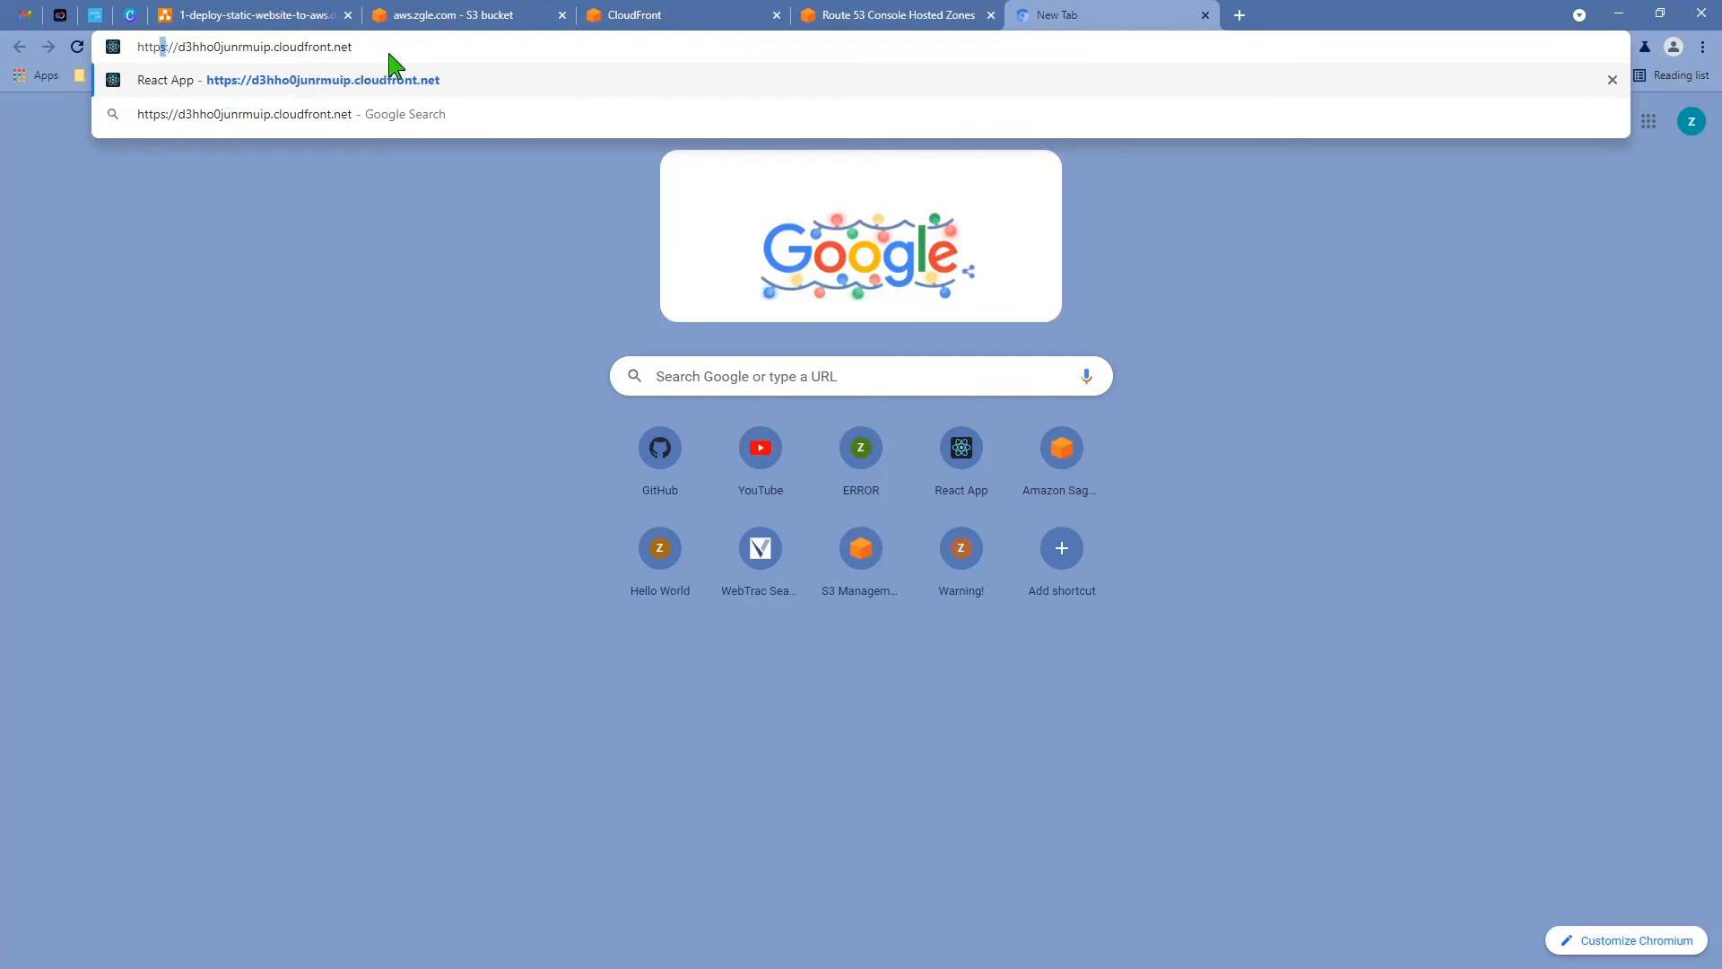
pyautogui.click(468, 64)
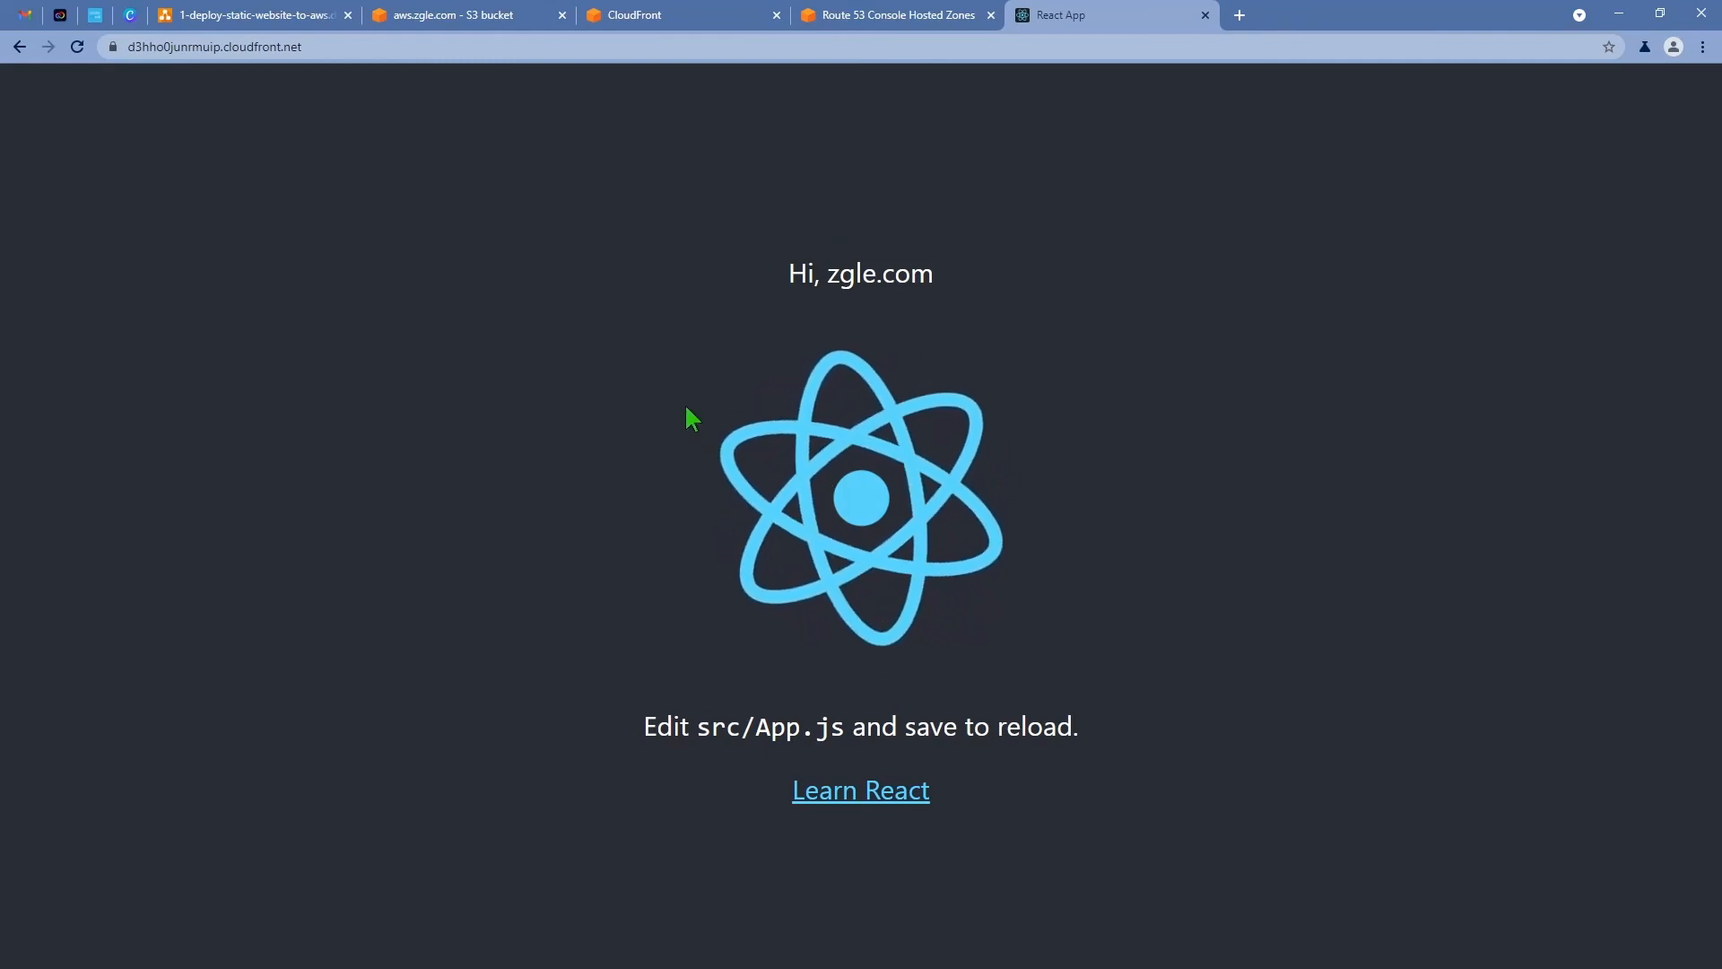
# - Reload the aws.zgle.com bucket's permissions and examine the principal, action and resource in its bucket policy
pyautogui.click(444, 15)
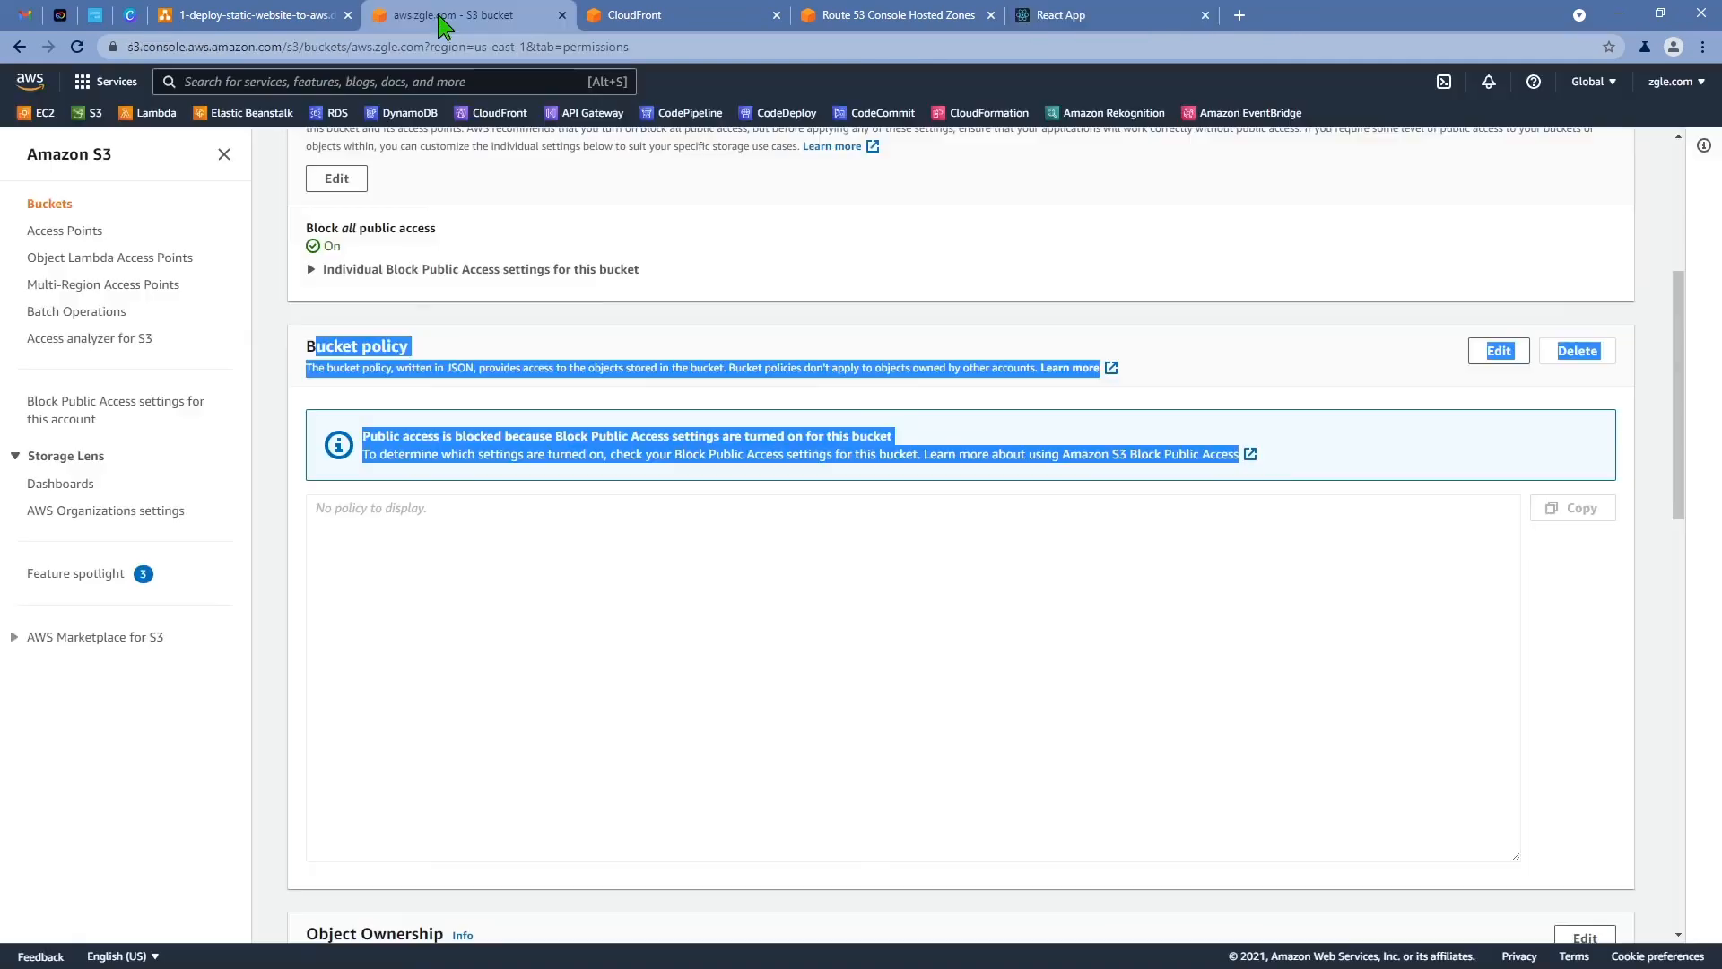
pyautogui.click(684, 529)
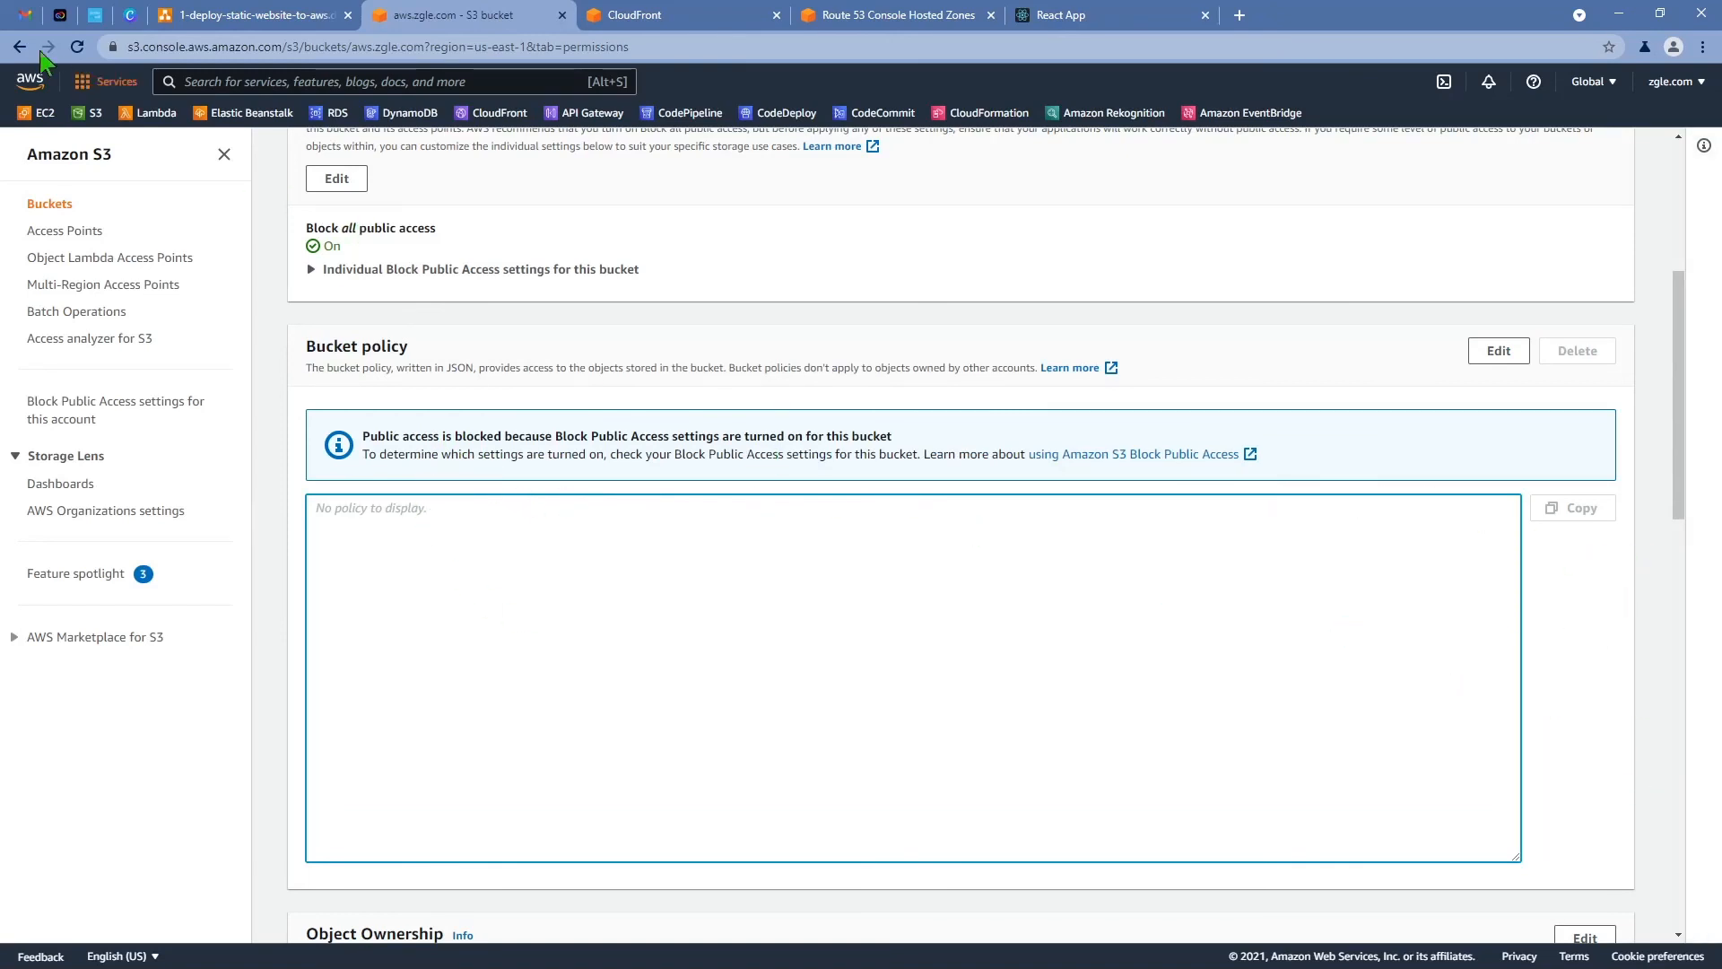
pyautogui.click(79, 48)
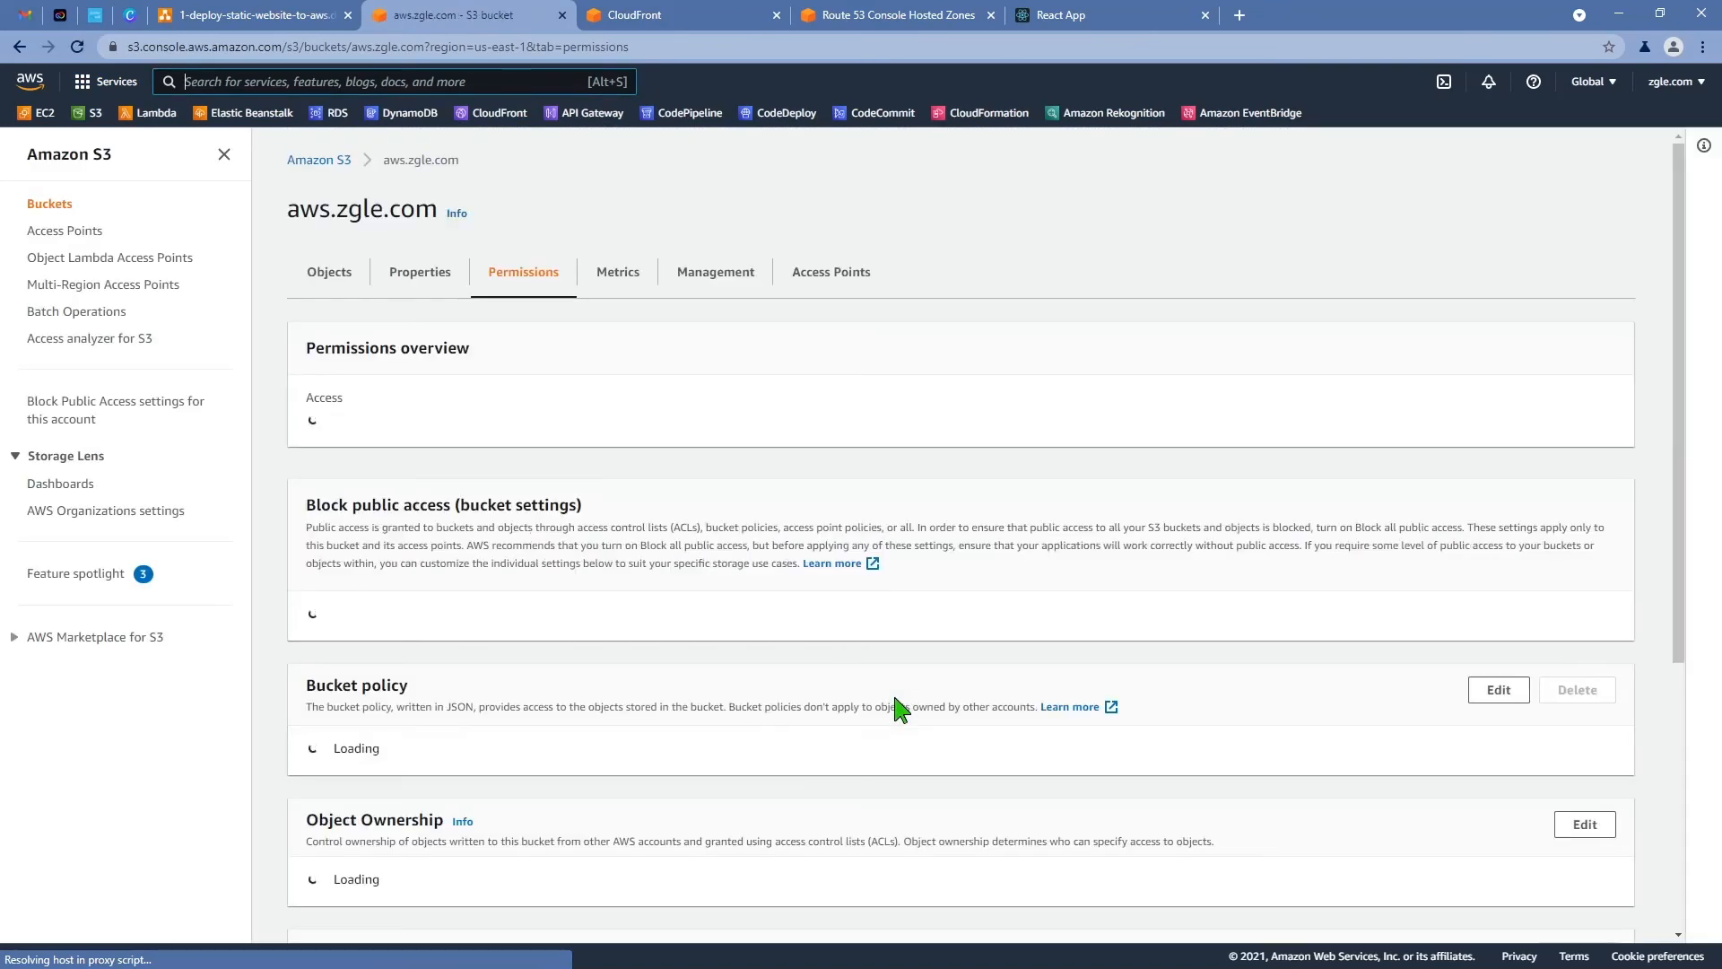
pyautogui.scroll(-2, 895, 698)
pyautogui.scroll(-3, 895, 699)
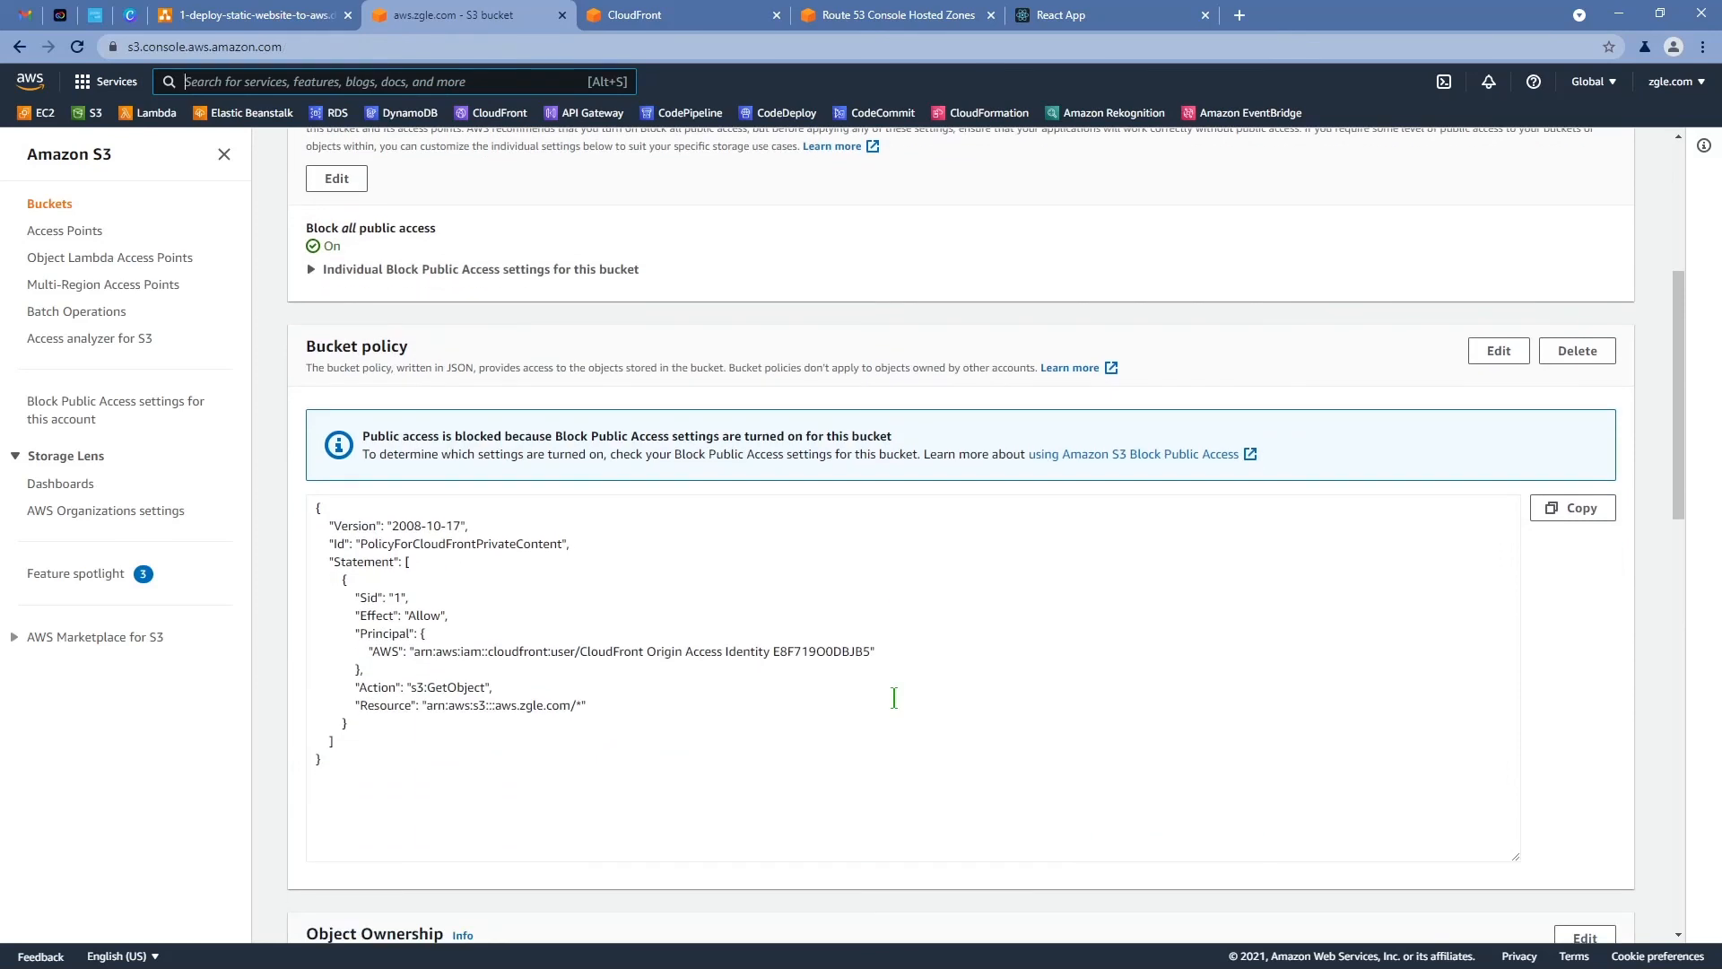
pyautogui.moveTo(774, 652); pyautogui.dragTo(871, 652)
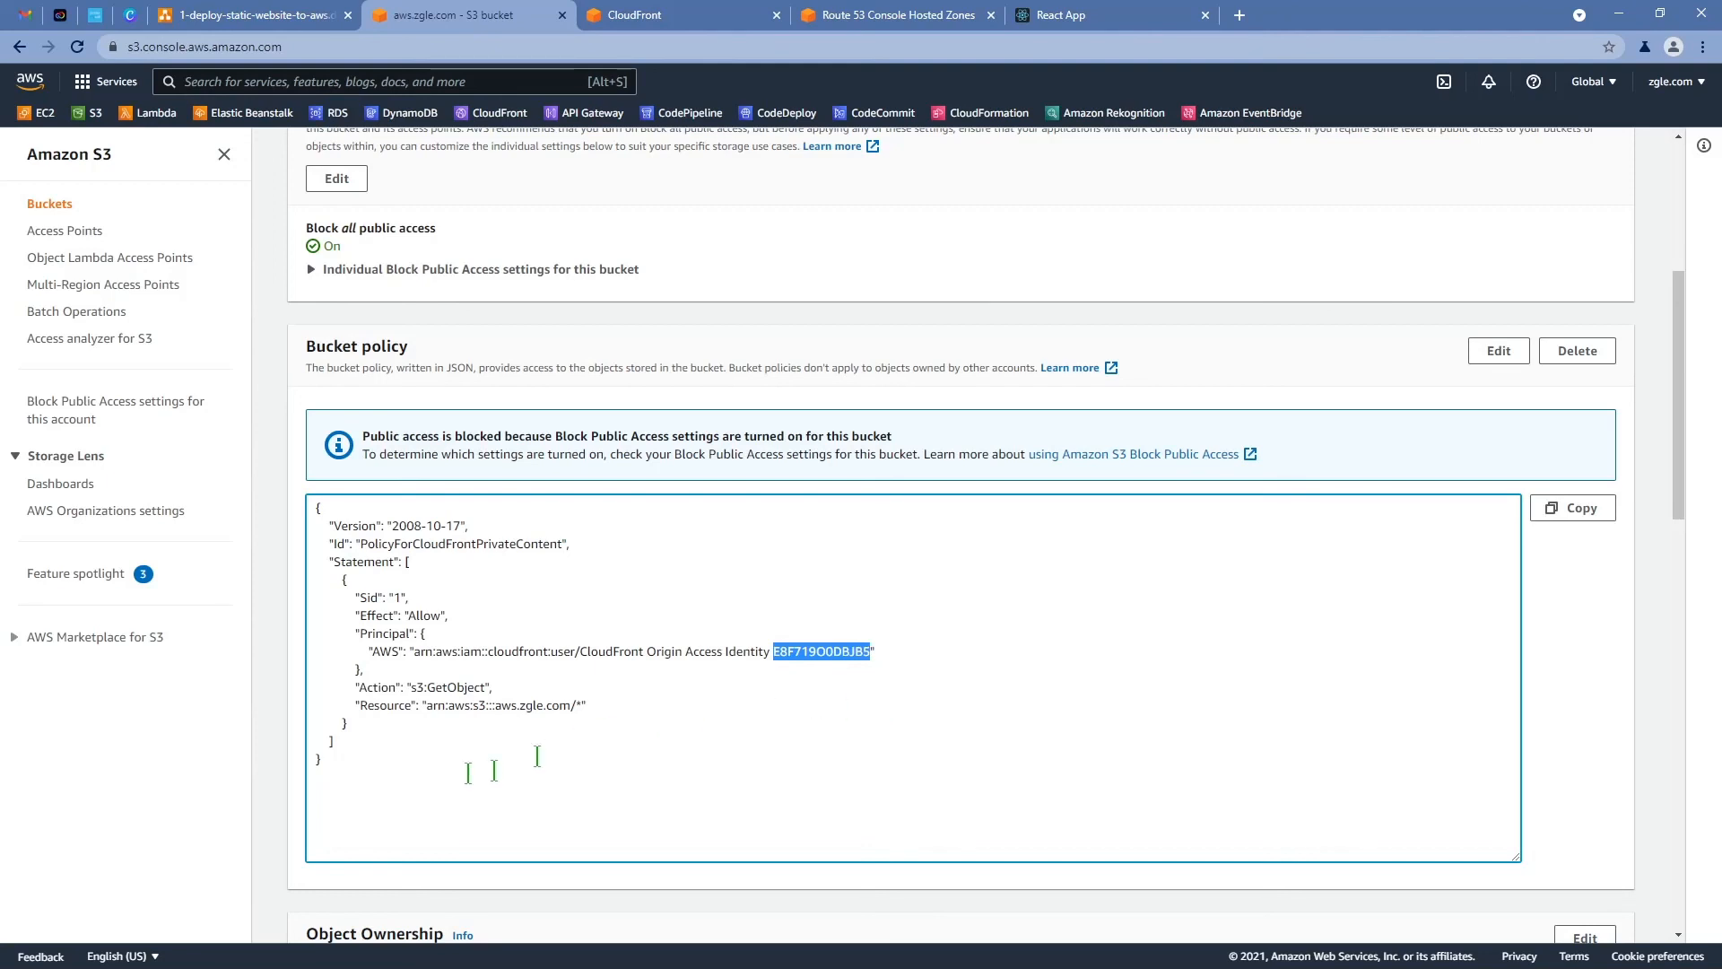
pyautogui.doubleClick(445, 687)
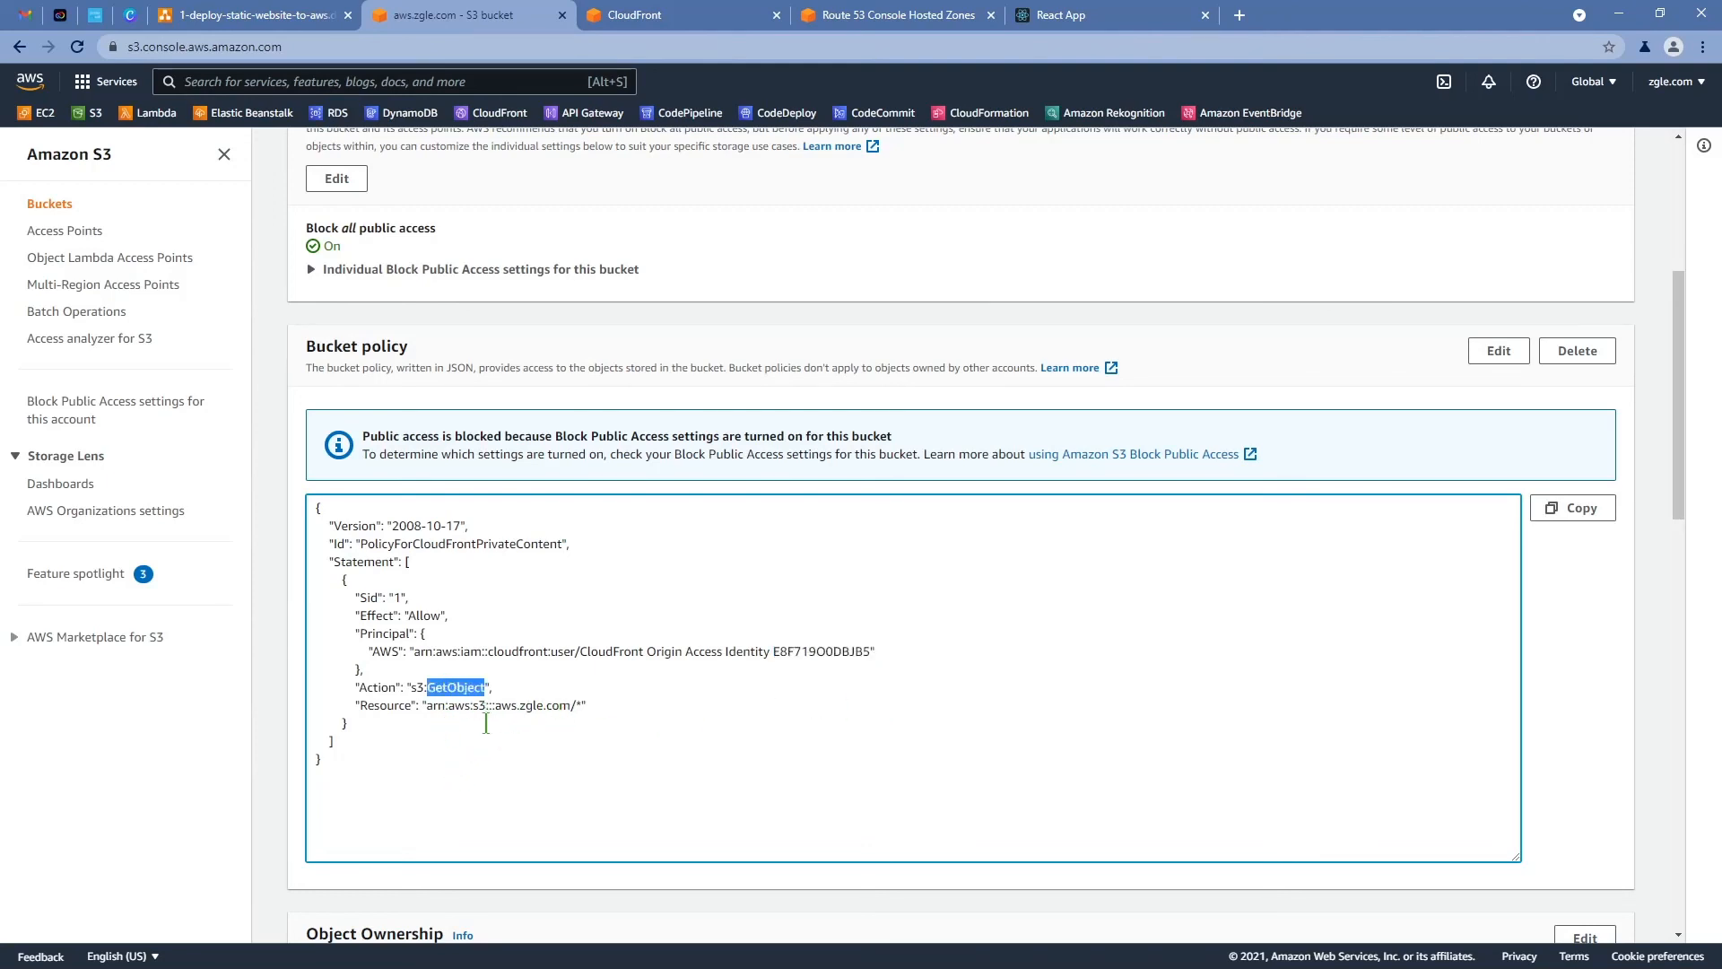
pyautogui.moveTo(475, 706); pyautogui.dragTo(519, 706)
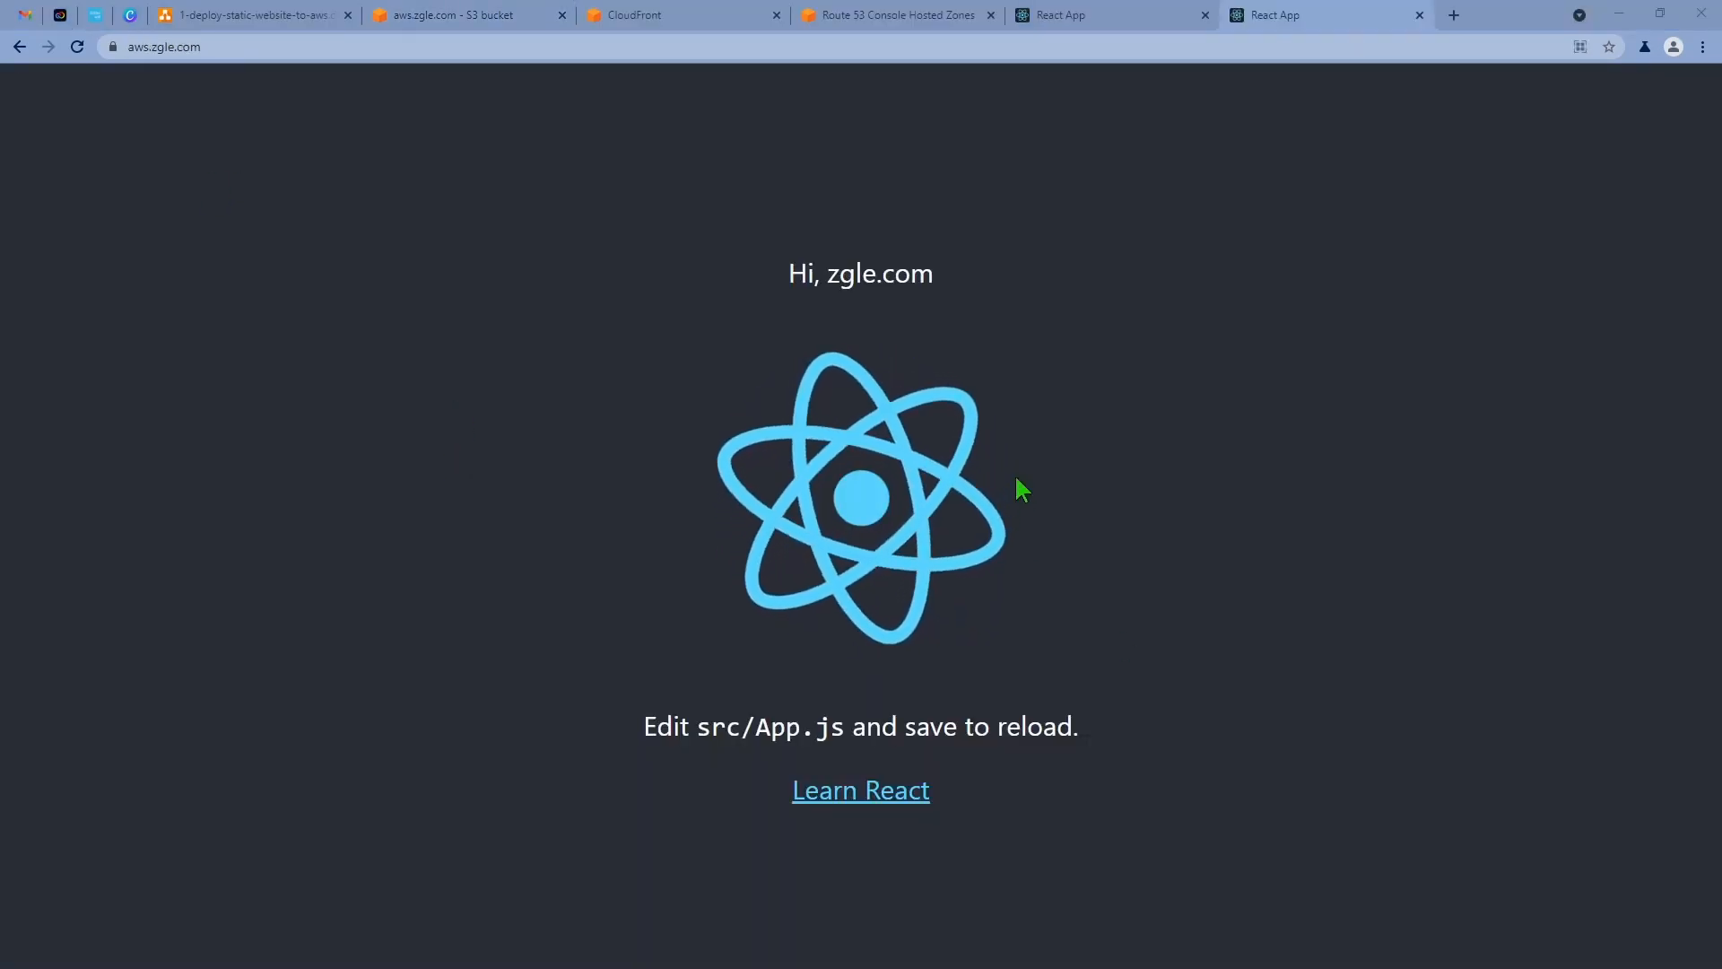
# - Check the address of the React site opened at the custom domain aws.zgle.com
pyautogui.click(218, 49)
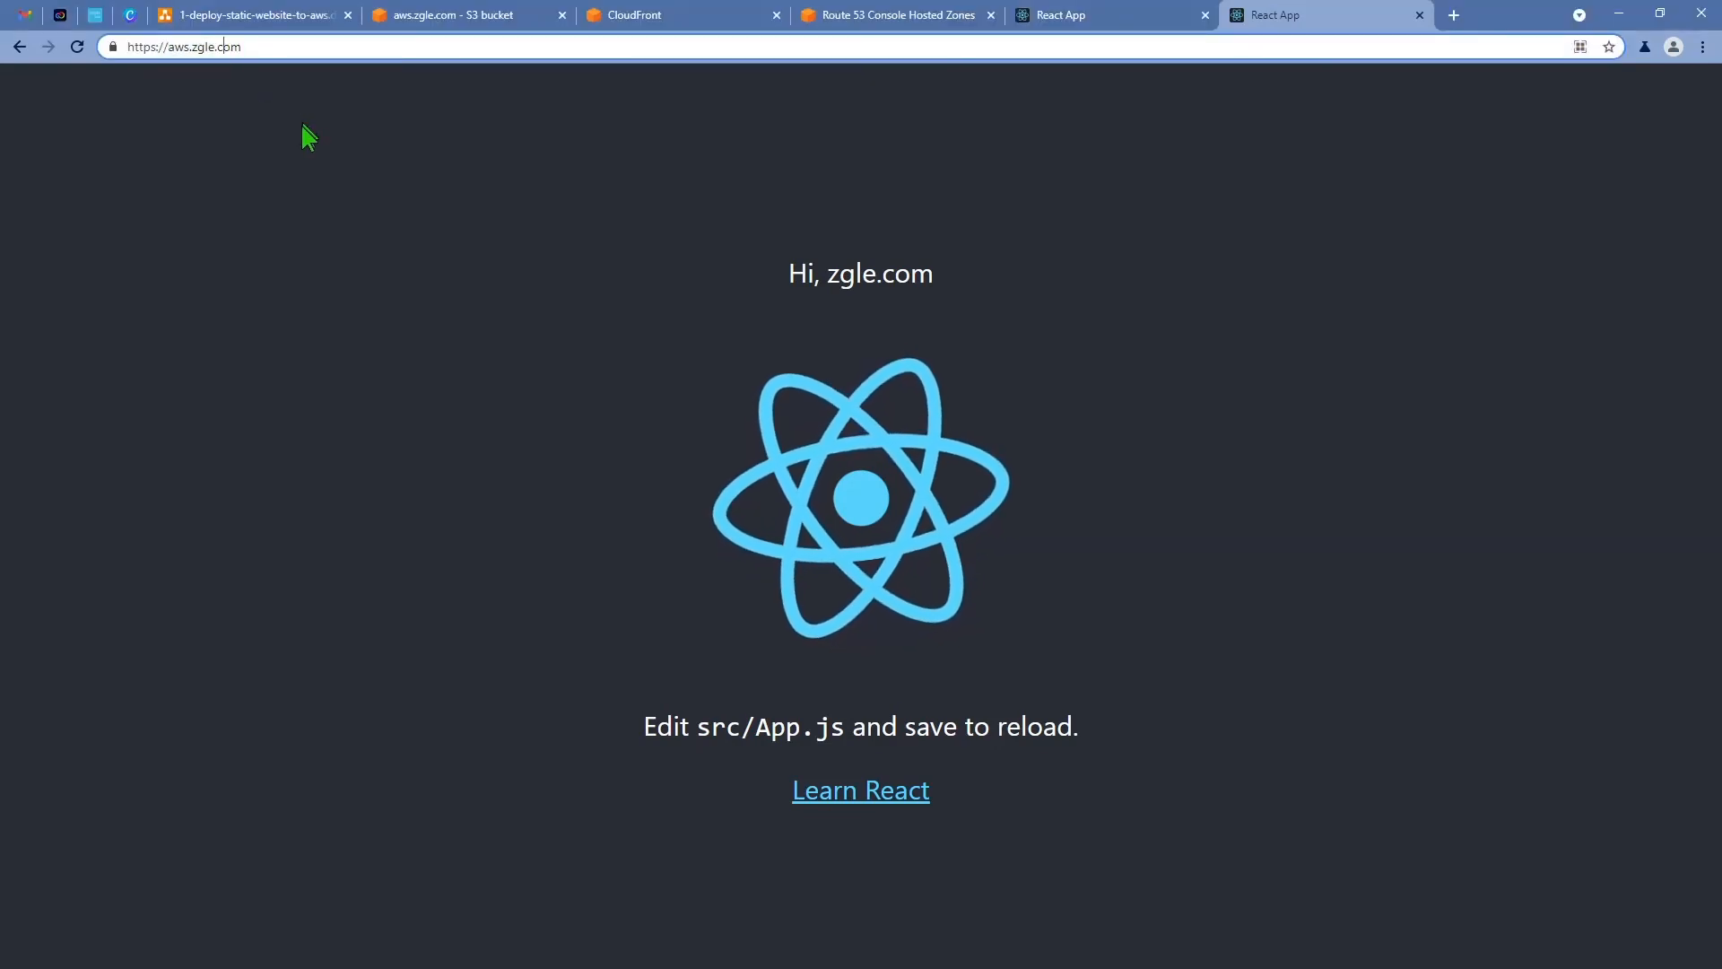
pyautogui.moveTo(169, 47); pyautogui.dragTo(259, 52)
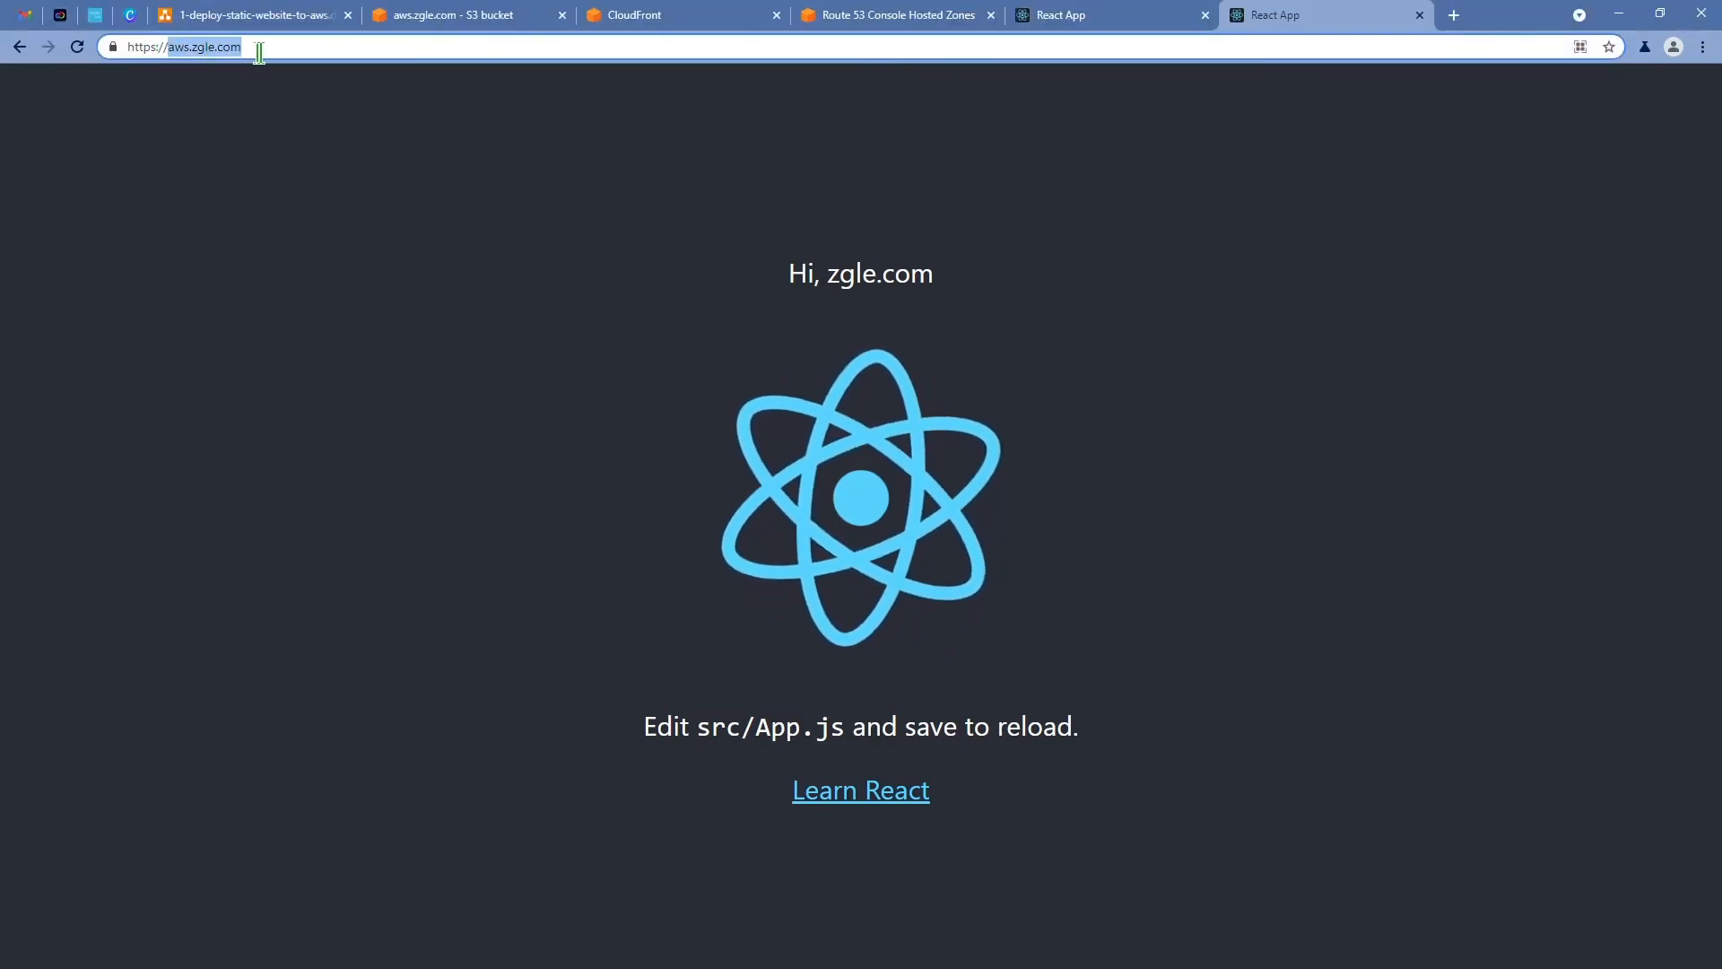
pyautogui.click(570, 428)
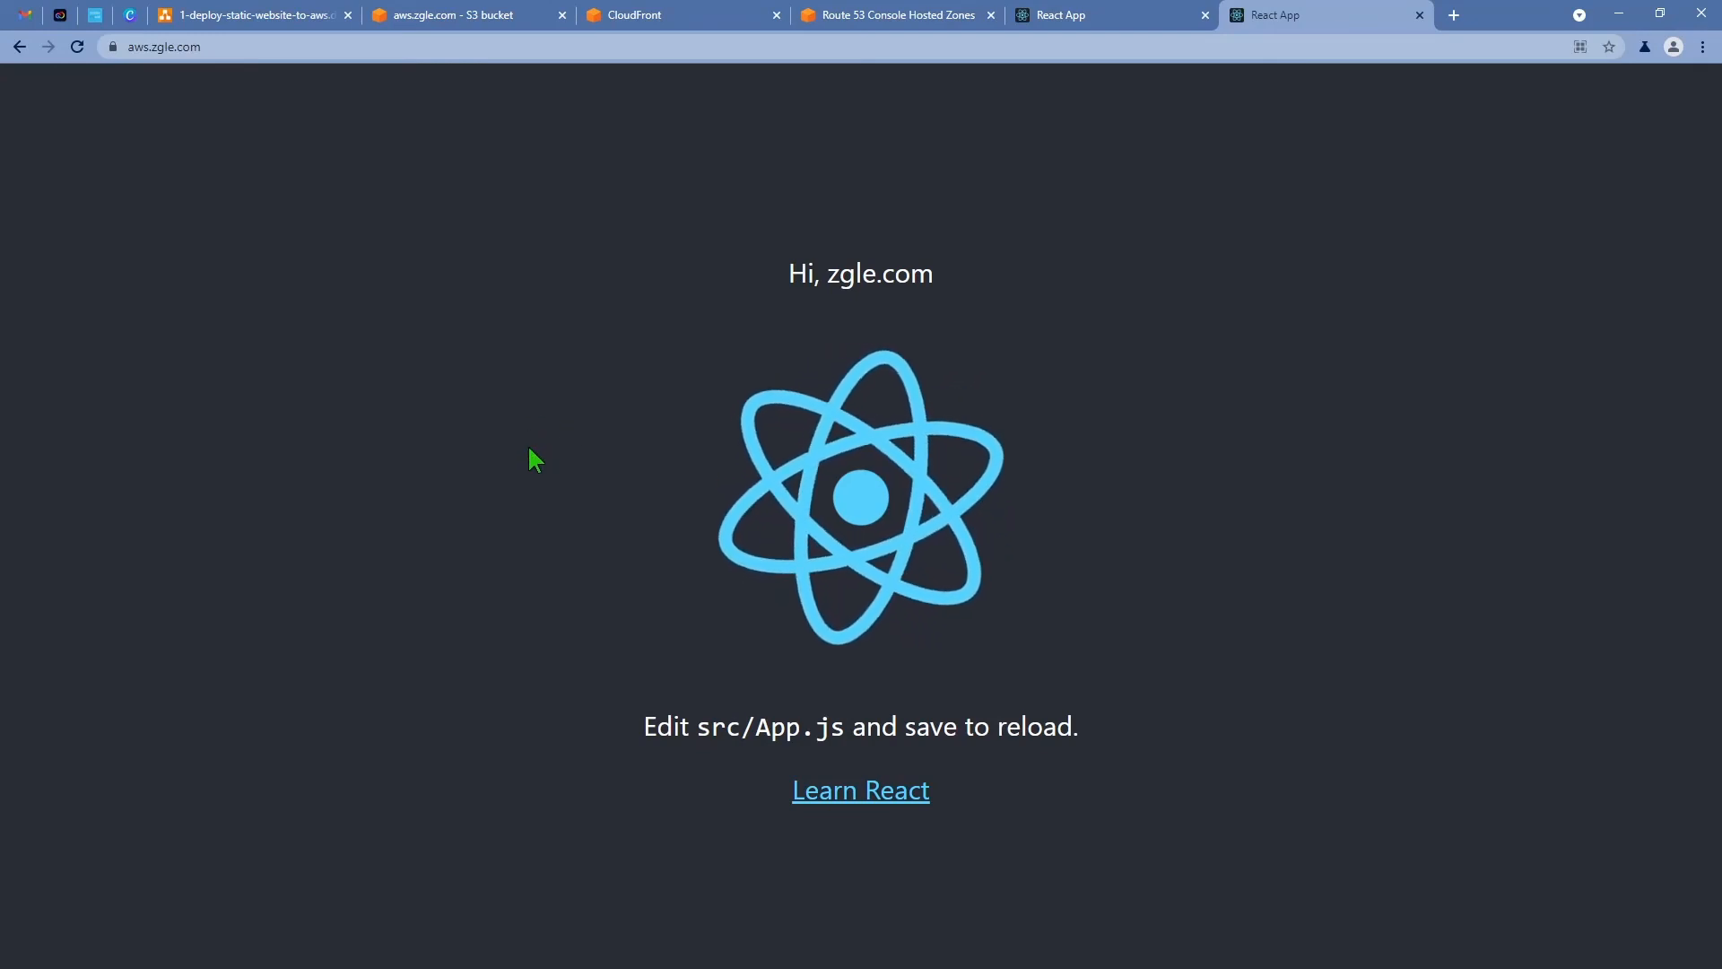